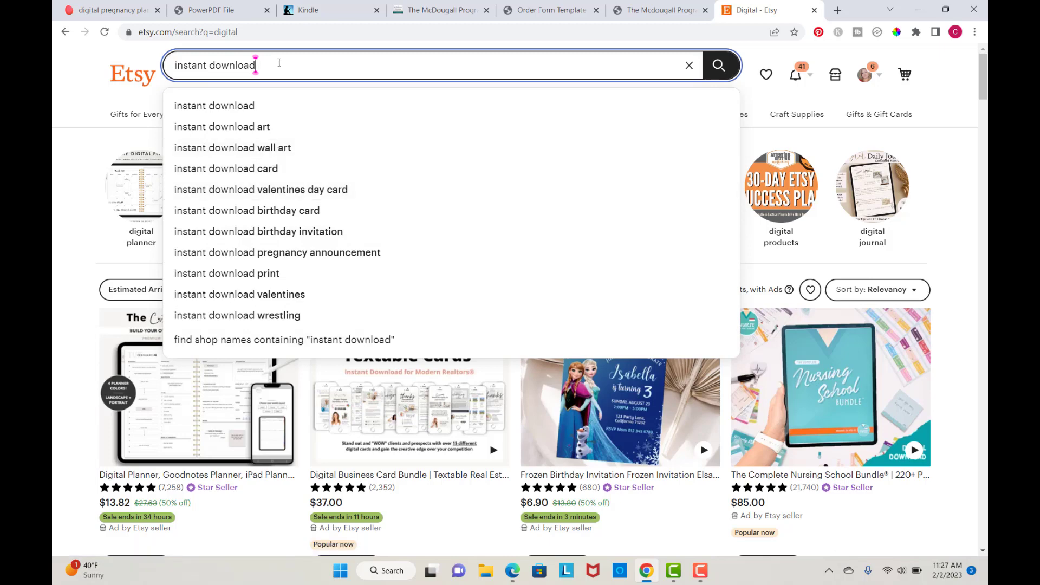
Step: Search Etsy for "flashcards alphabet" using the suggested completion
key(BackSpace)
key(BackSpace)
key(BackSpace)
key(BackSpace)
key(BackSpace)
key(BackSpace)
key(BackSpace)
key(BackSpace)
key(BackSpace)
key(BackSpace)
key(BackSpace)
key(BackSpace)
key(BackSpace)
key(BackSpace)
key(BackSpace)
key(BackSpace)
text(flashcards)
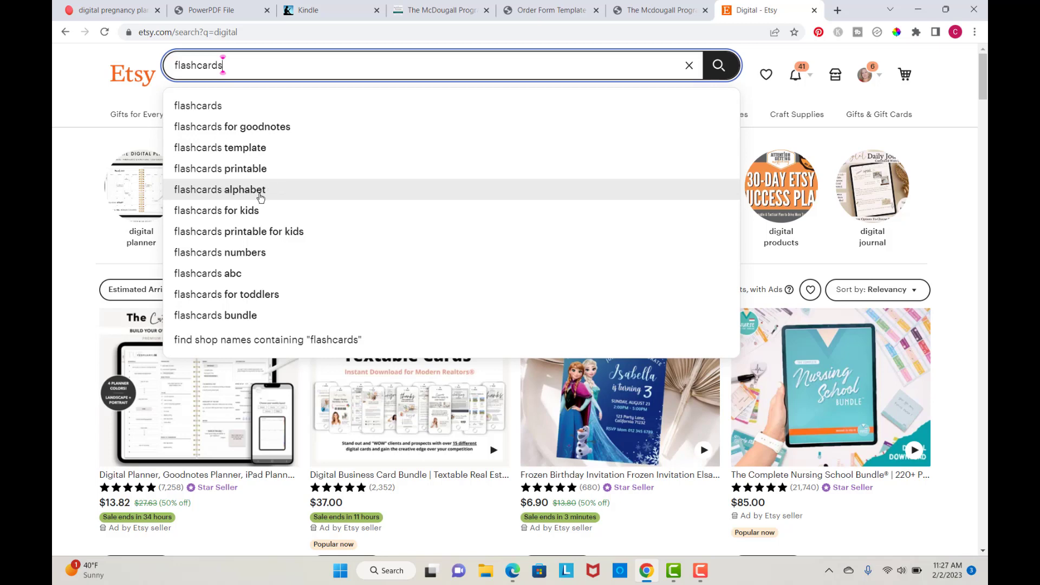
click(224, 193)
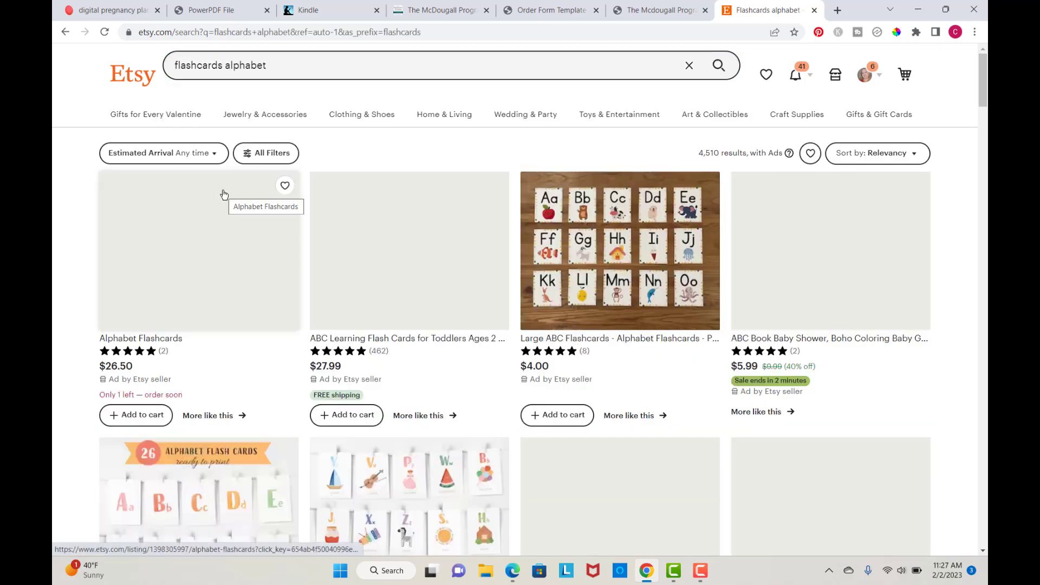
Step: Browse the flashcards alphabet search results to compare listings and prices
scroll(73, 318, down, 5)
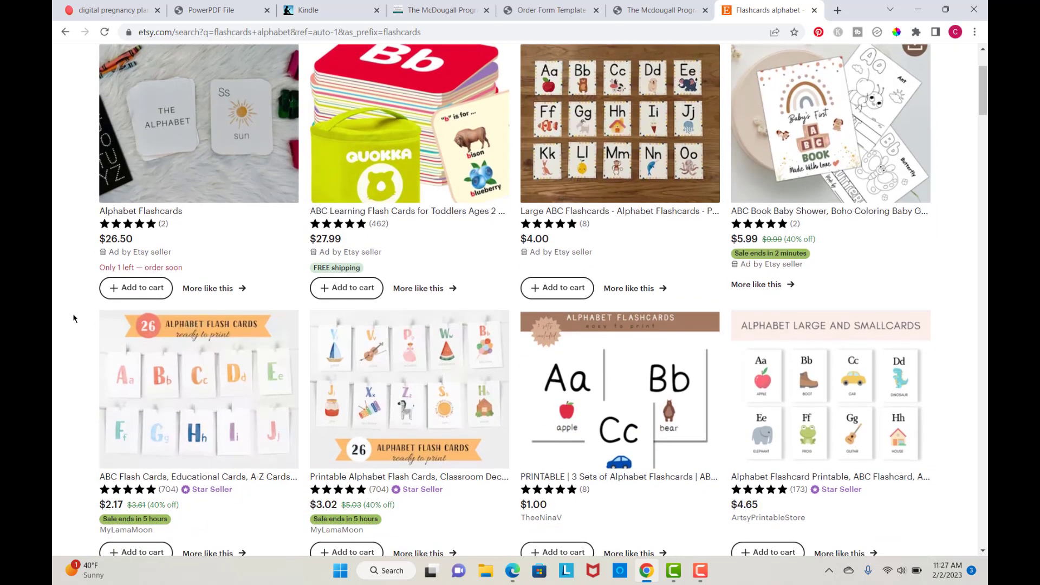
scroll(74, 317, down, 1)
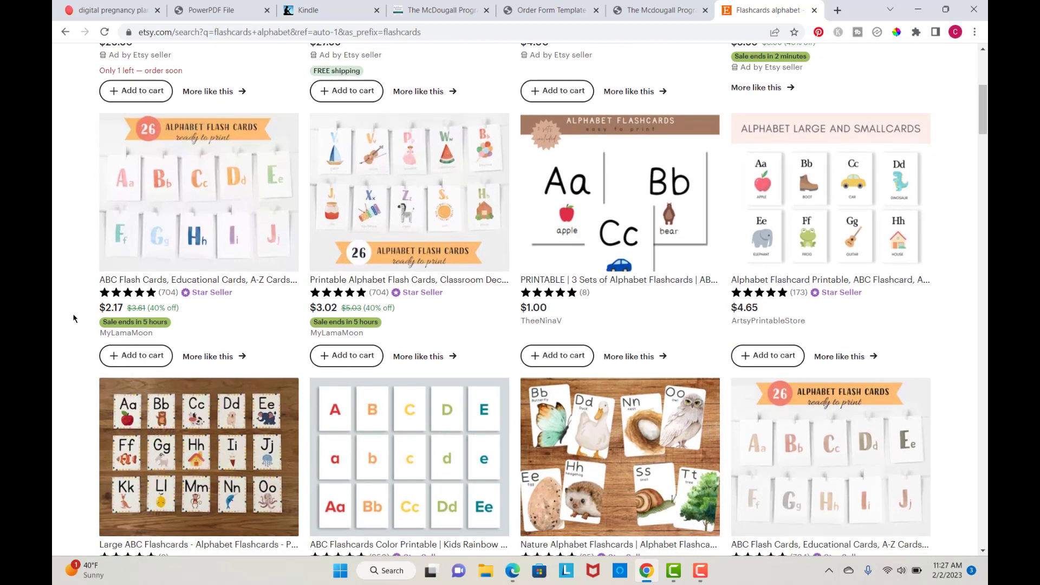
scroll(121, 266, up, 5)
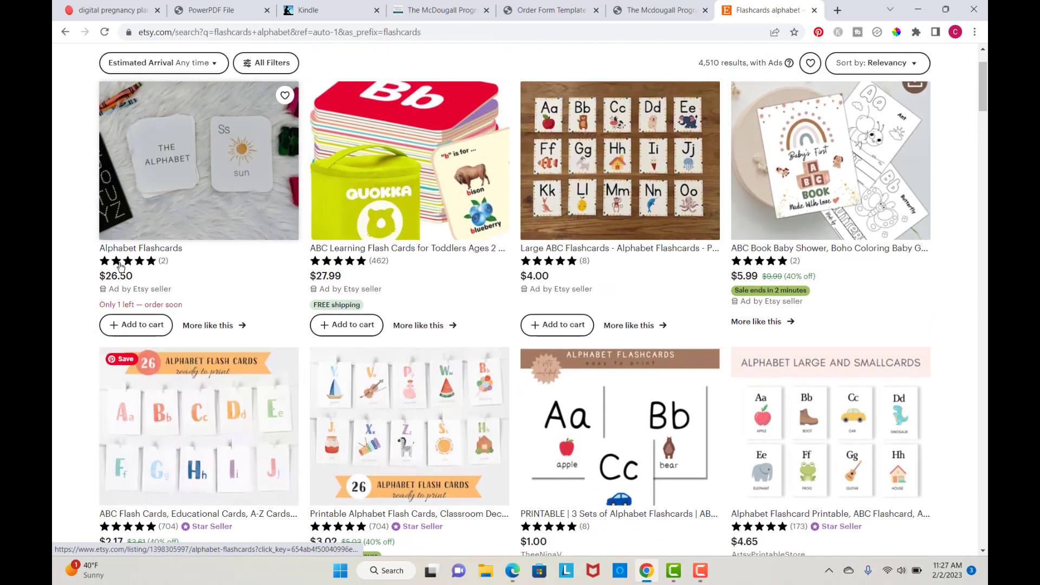
scroll(121, 266, up, 1)
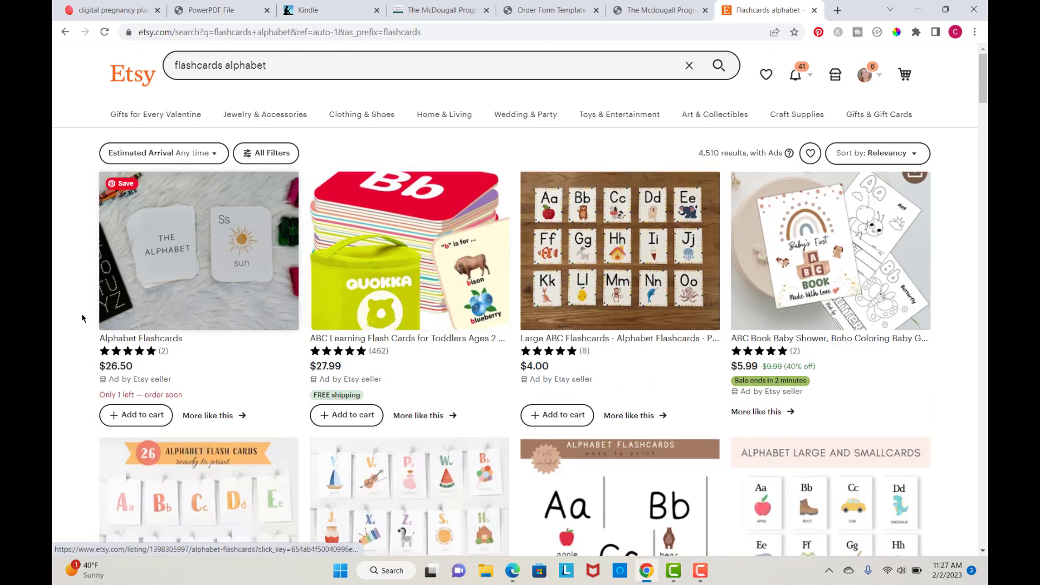
scroll(74, 320, down, 2)
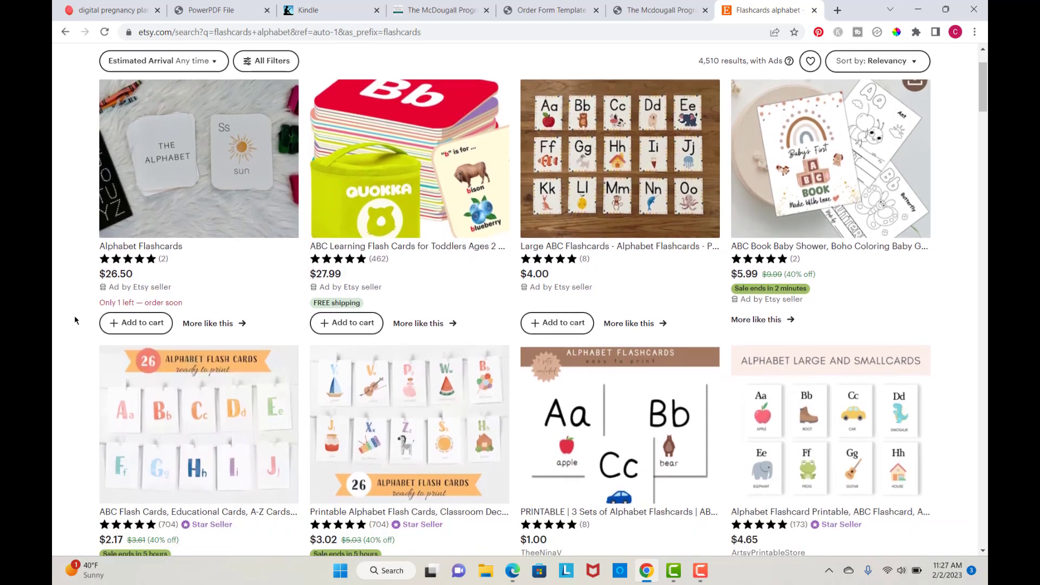
scroll(75, 320, down, 3)
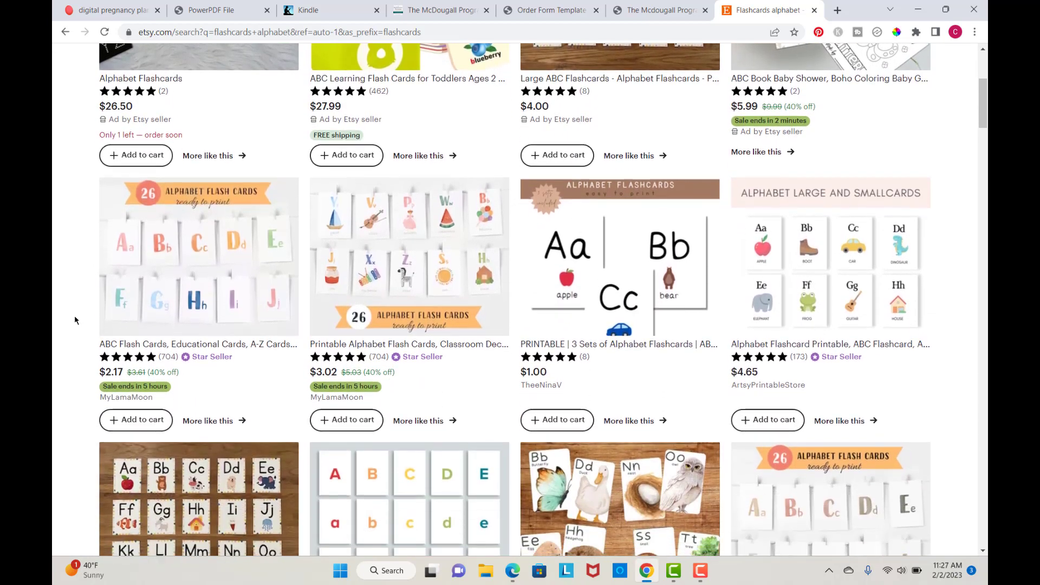
scroll(75, 320, down, 1)
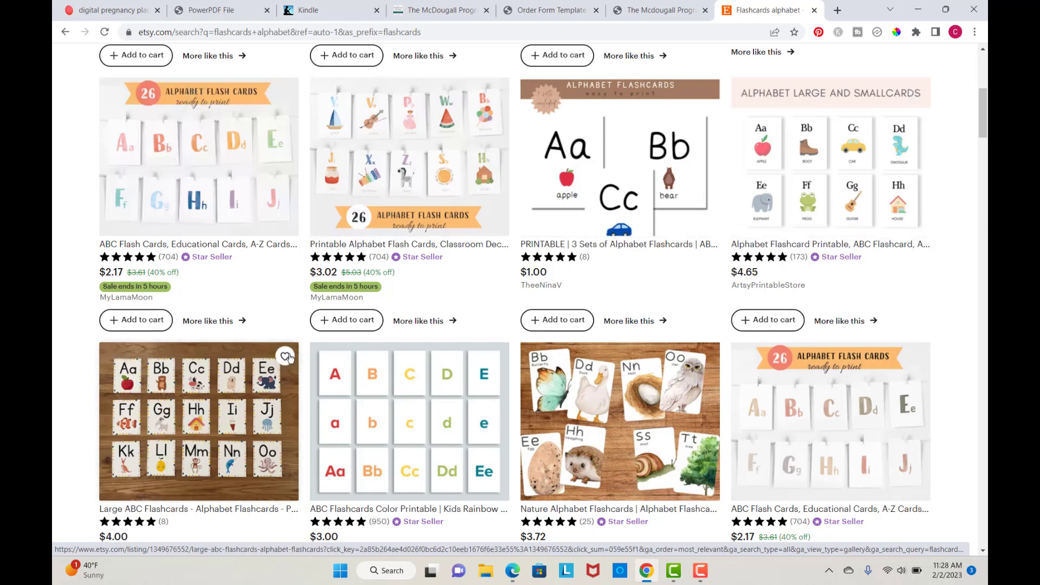
scroll(290, 359, down, 2)
scroll(290, 359, down, 2)
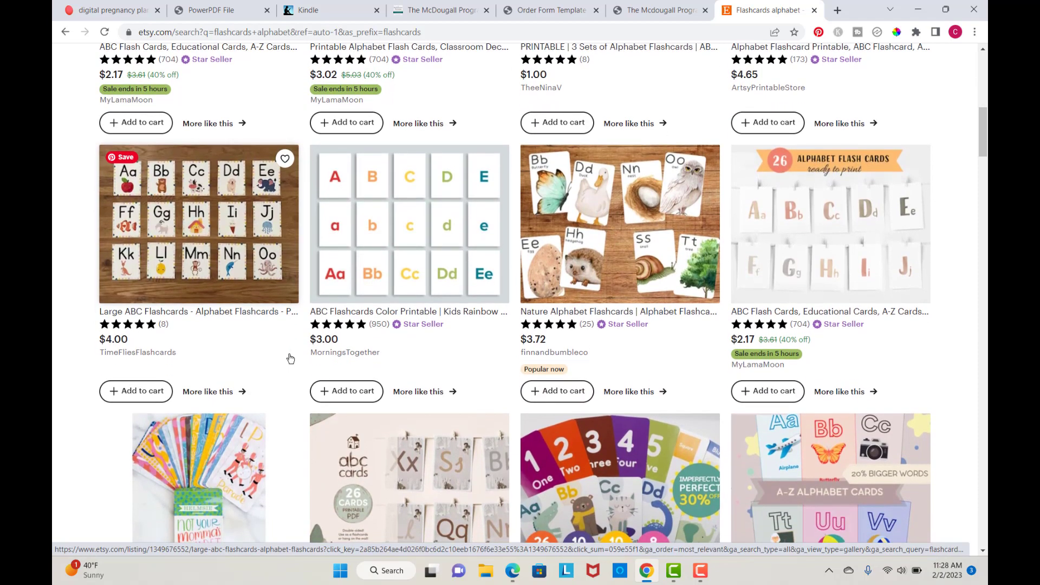
scroll(290, 359, up, 1)
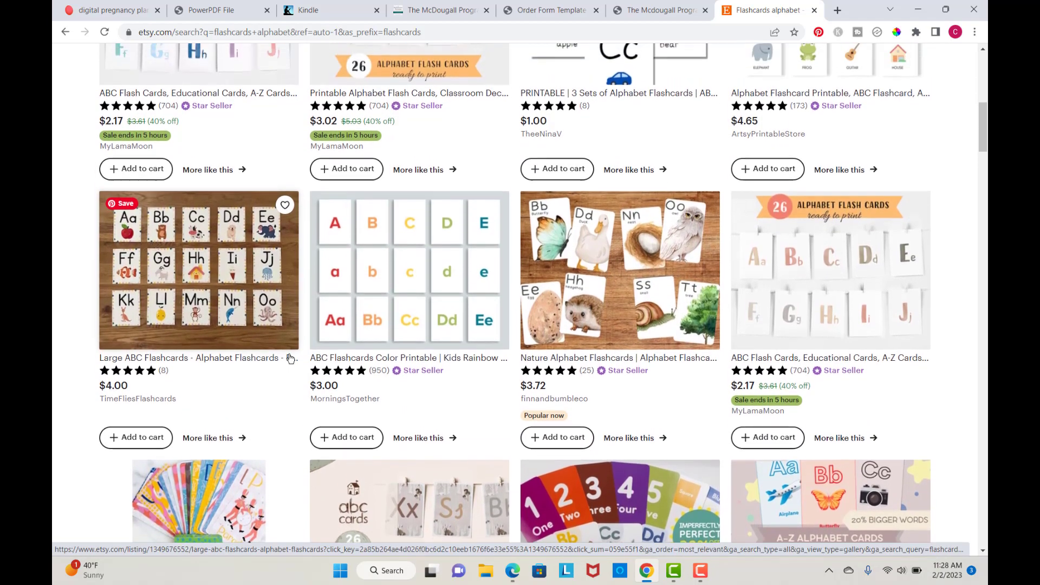
scroll(290, 359, up, 4)
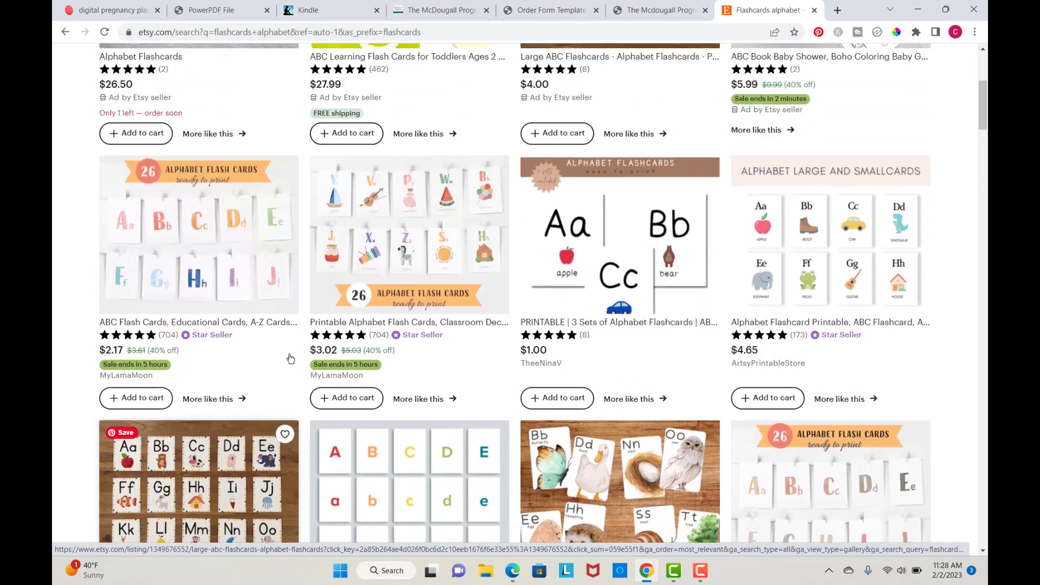
scroll(291, 358, up, 1)
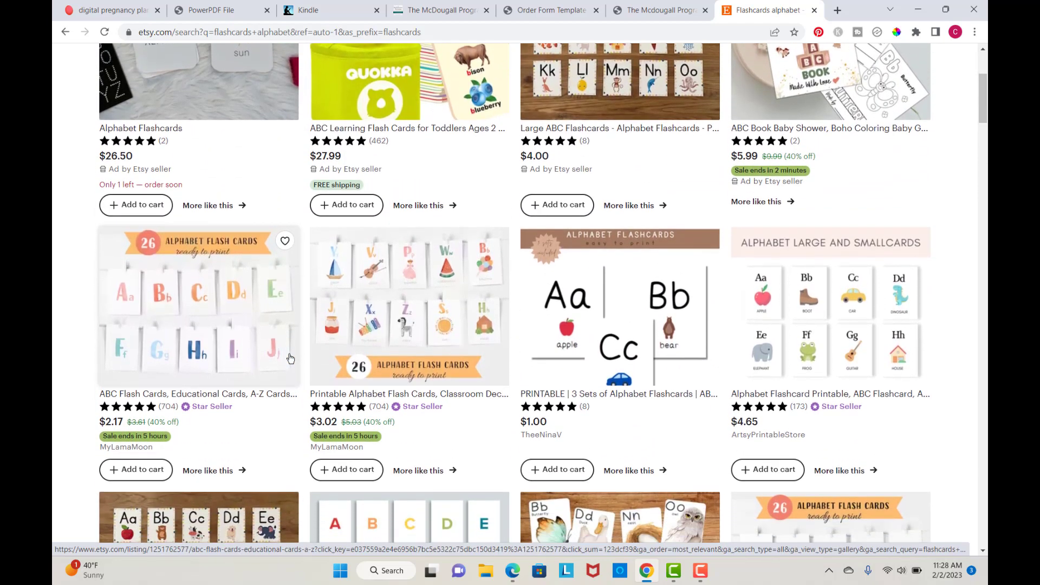
scroll(290, 358, down, 2)
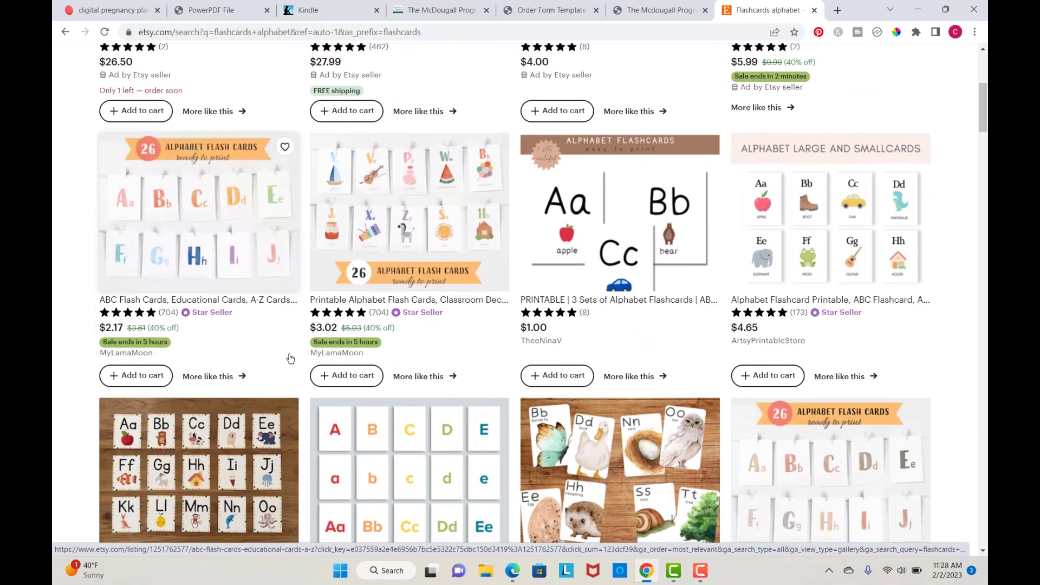
Step: Open erank.com in a new tab and go to its Keyword Tool
click(837, 10)
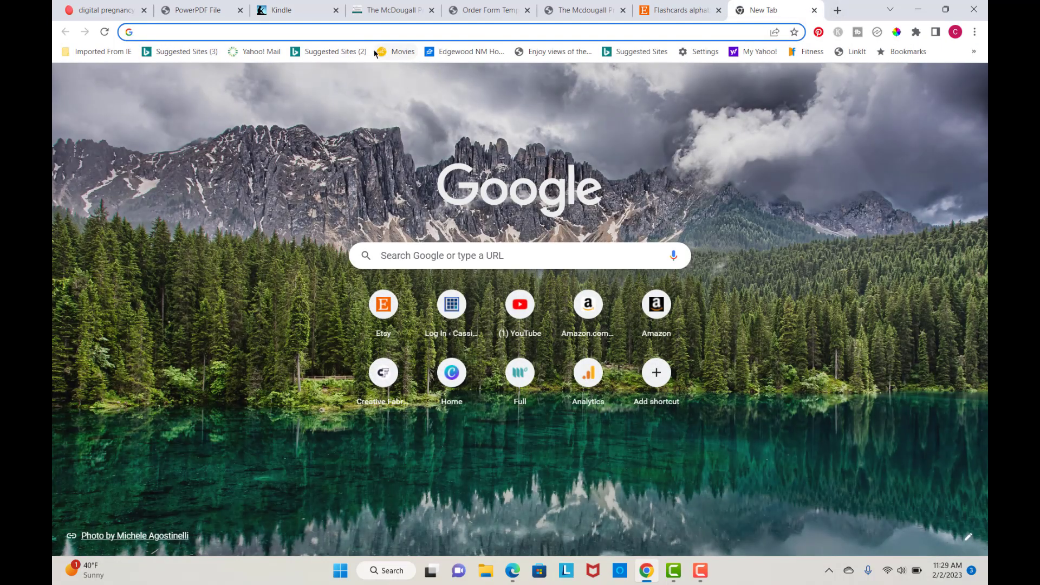
text(erank.com)
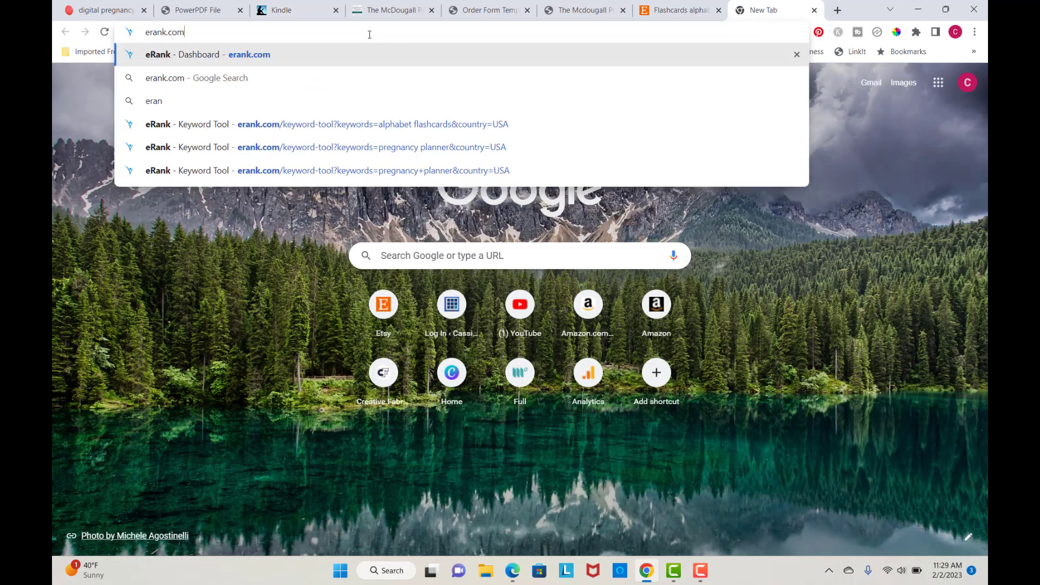
key(Return)
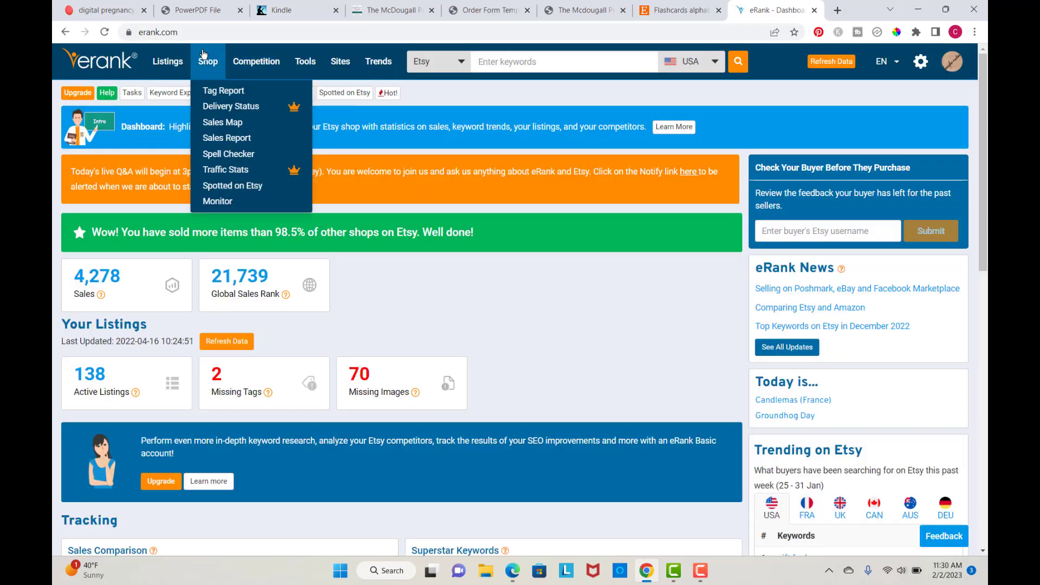
mouse_move(300, 64)
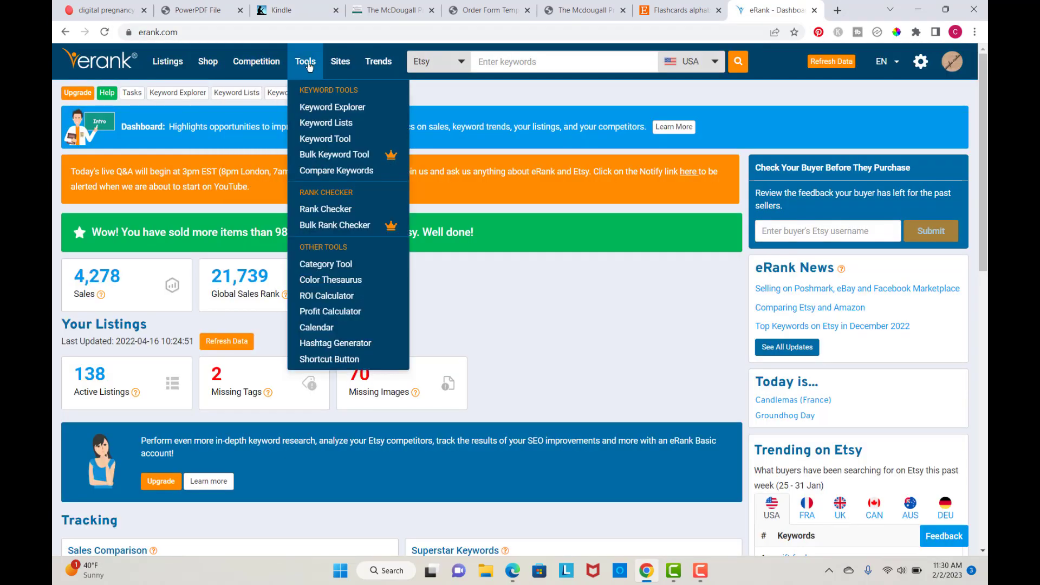
click(325, 139)
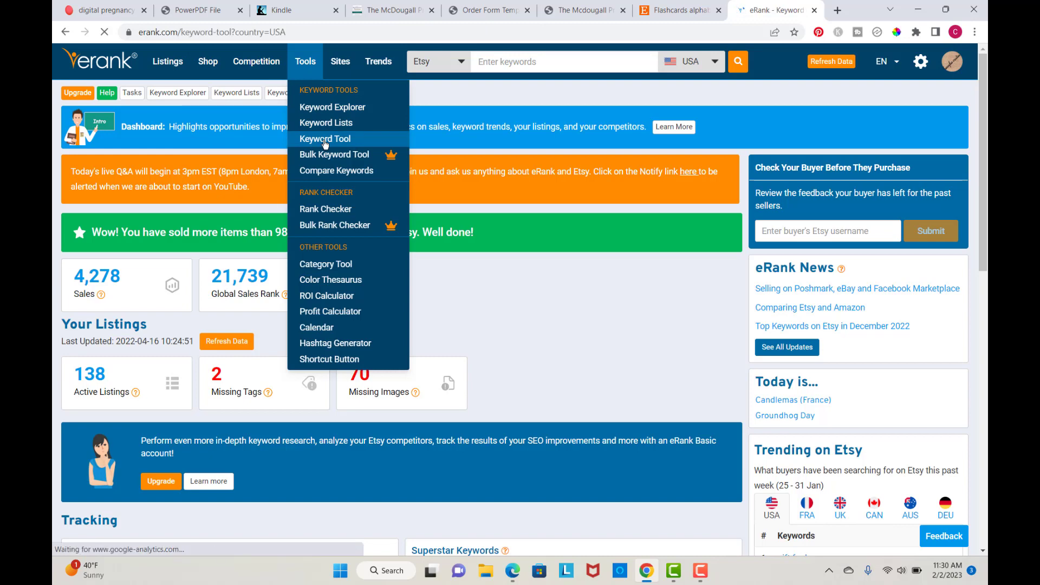
Step: Run a Keyword Tool search for alphabet flashcards in the USA
click(85, 171)
text(sl)
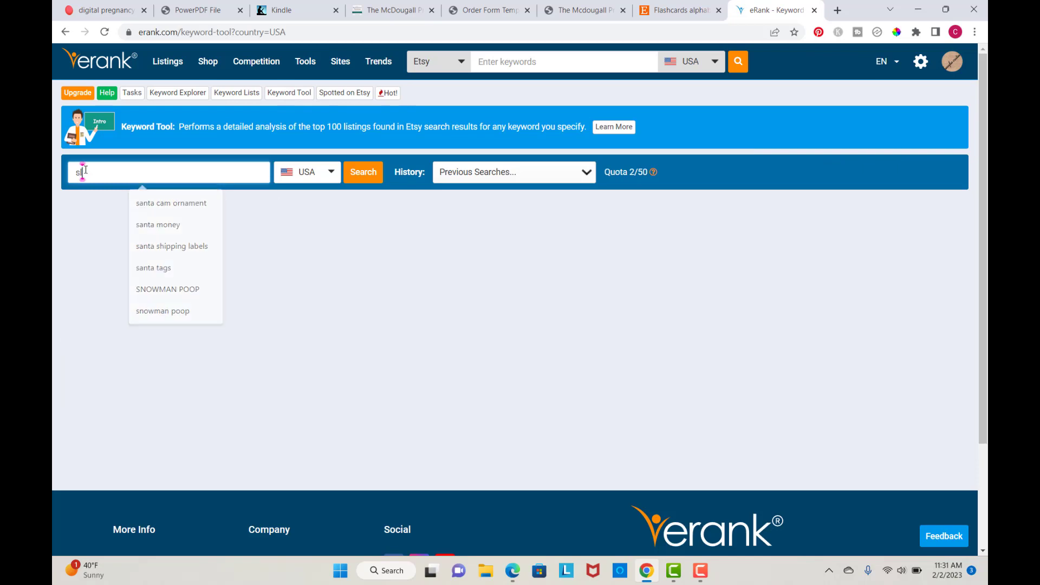
key(BackSpace)
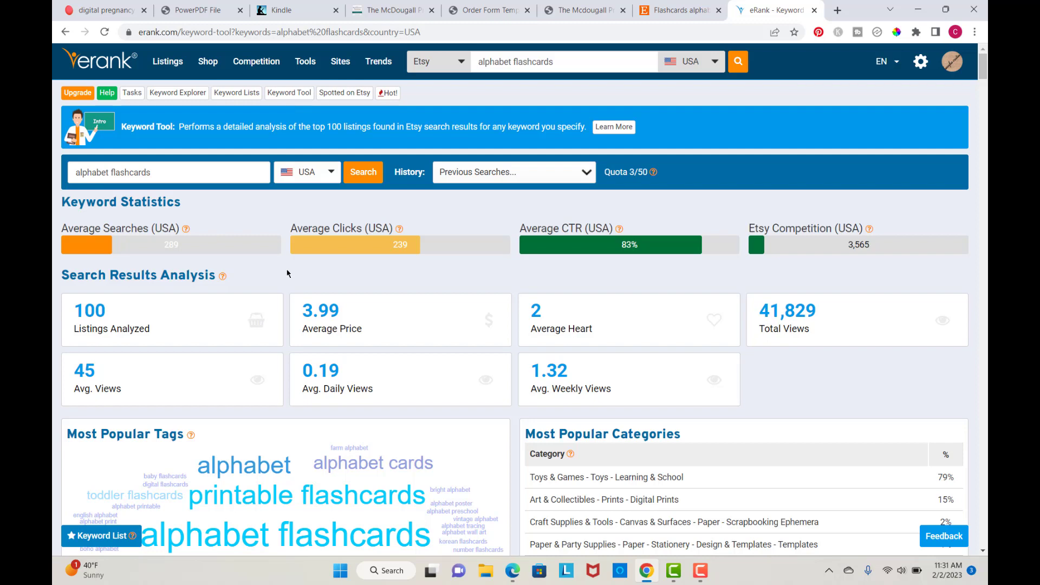
Step: Review the keyword statistics, popular tags and keyword ideas for alphabet flashcards
scroll(287, 273, down, 4)
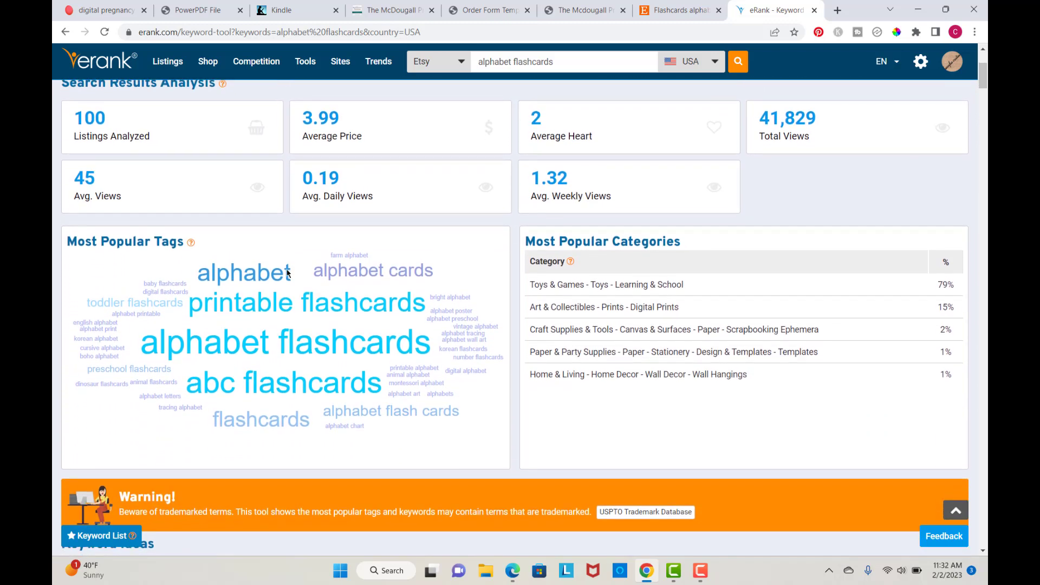
scroll(287, 274, down, 1)
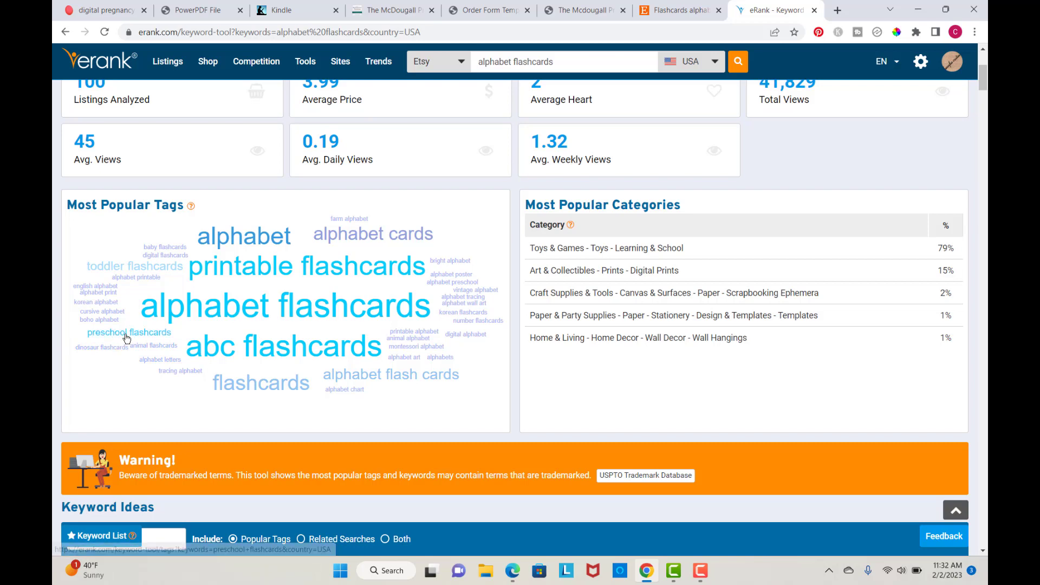
scroll(159, 415, down, 1)
scroll(158, 415, down, 2)
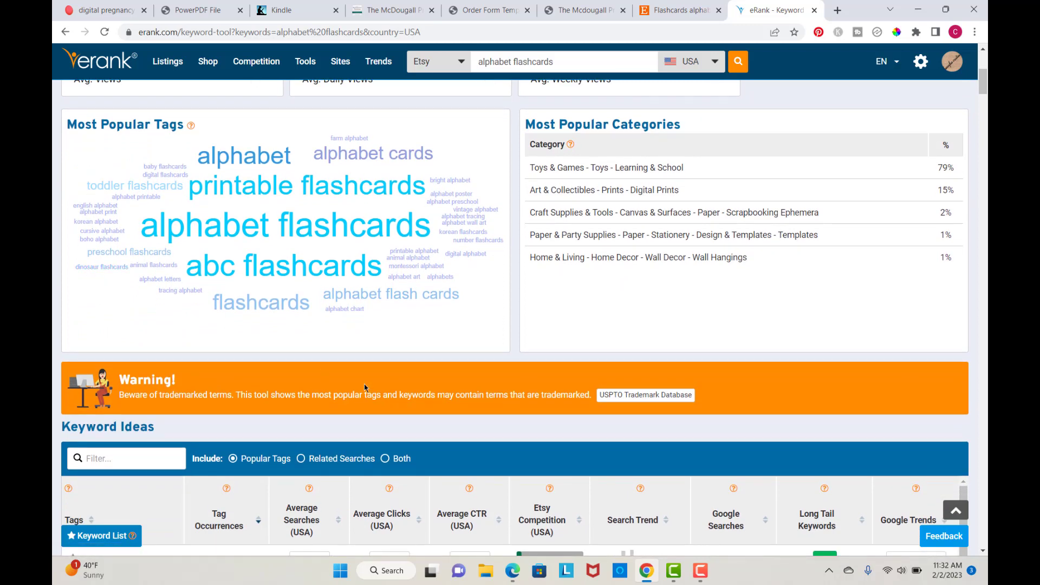
scroll(364, 383, down, 4)
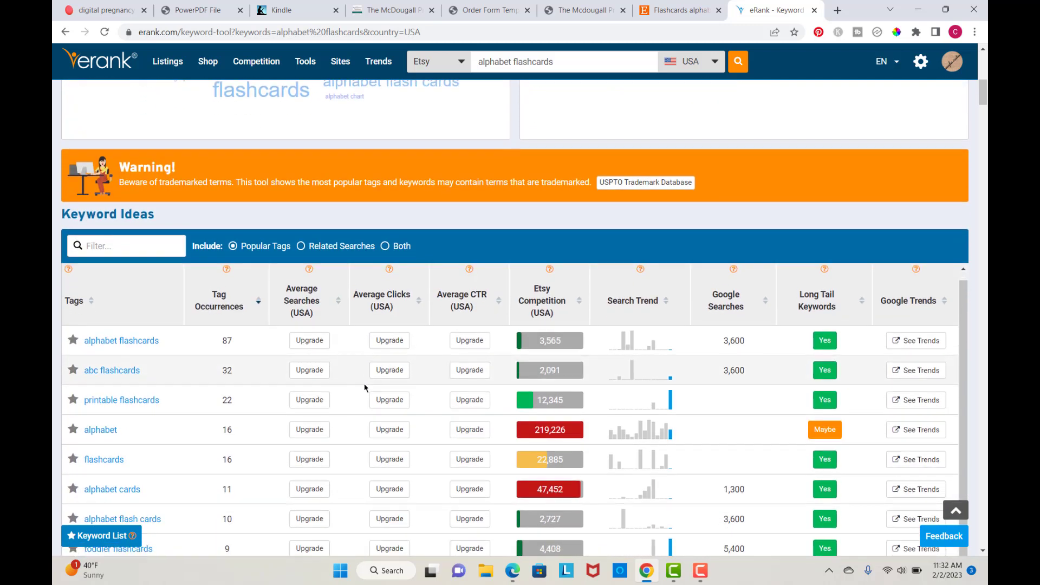
scroll(165, 299, down, 3)
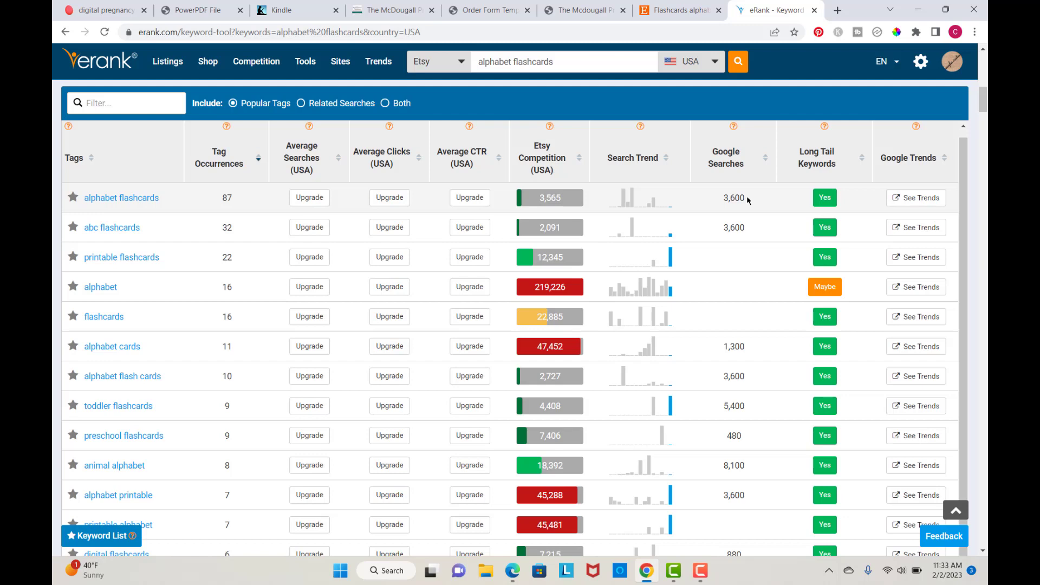
scroll(157, 446, down, 3)
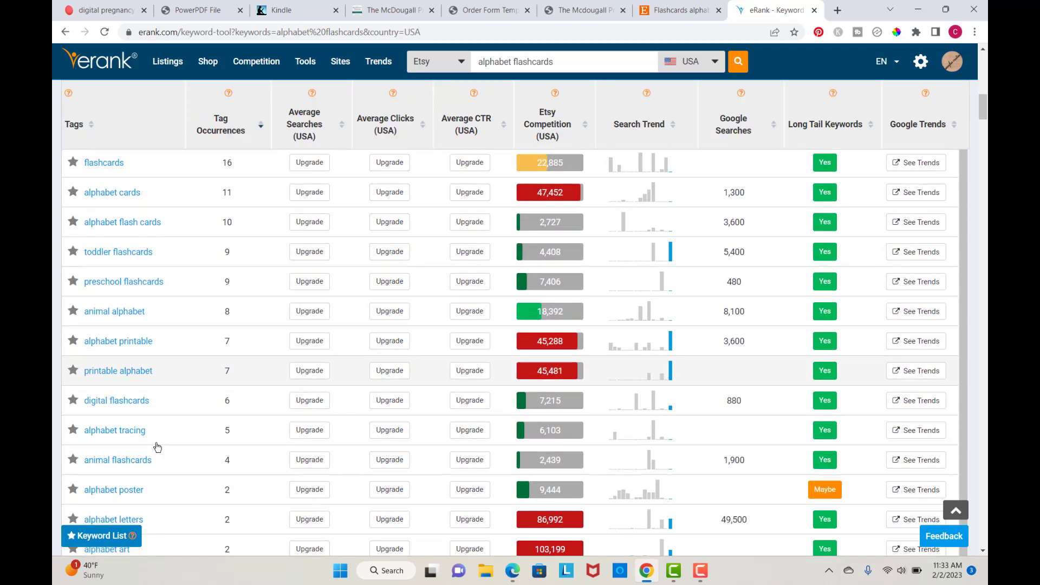
scroll(157, 446, up, 5)
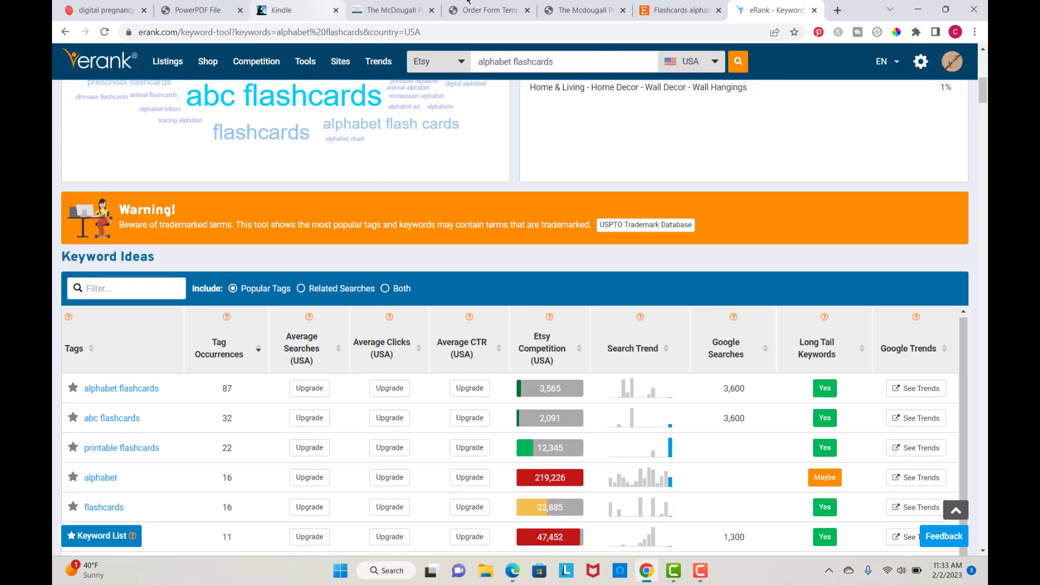
Step: Open Canva in a new tab and create a new US Letter Document design
click(838, 11)
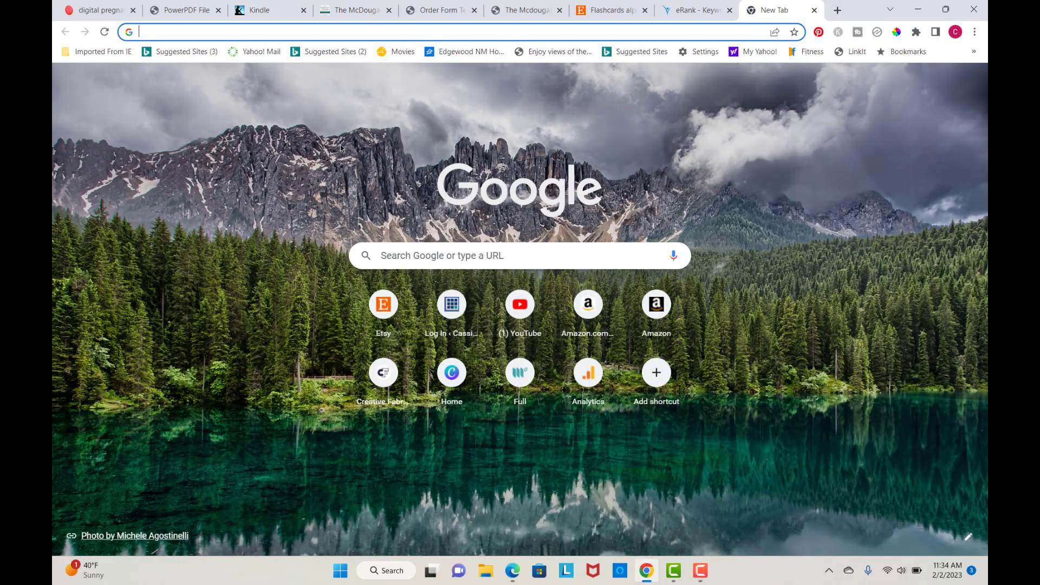
click(452, 373)
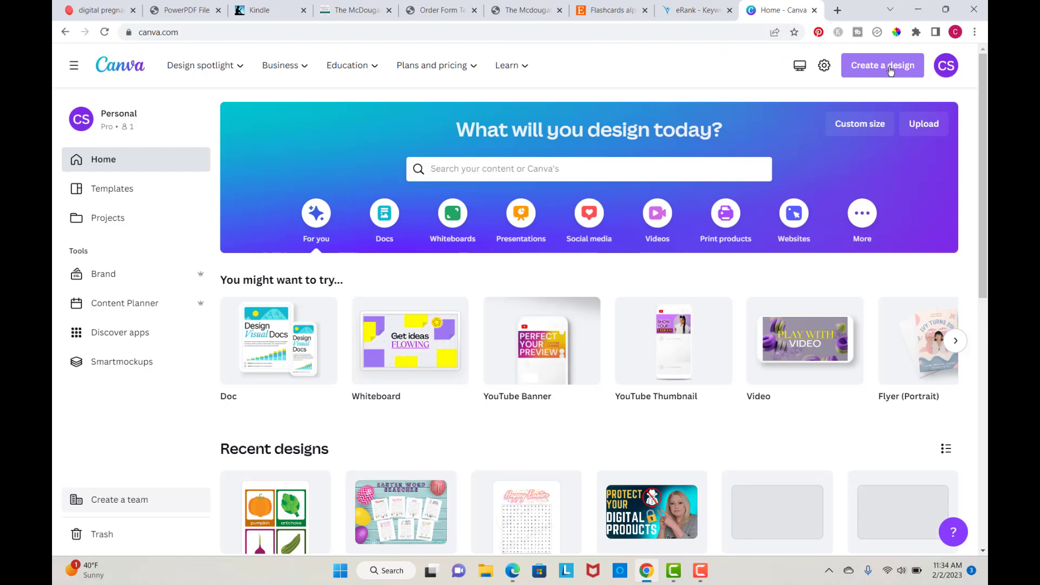
click(890, 69)
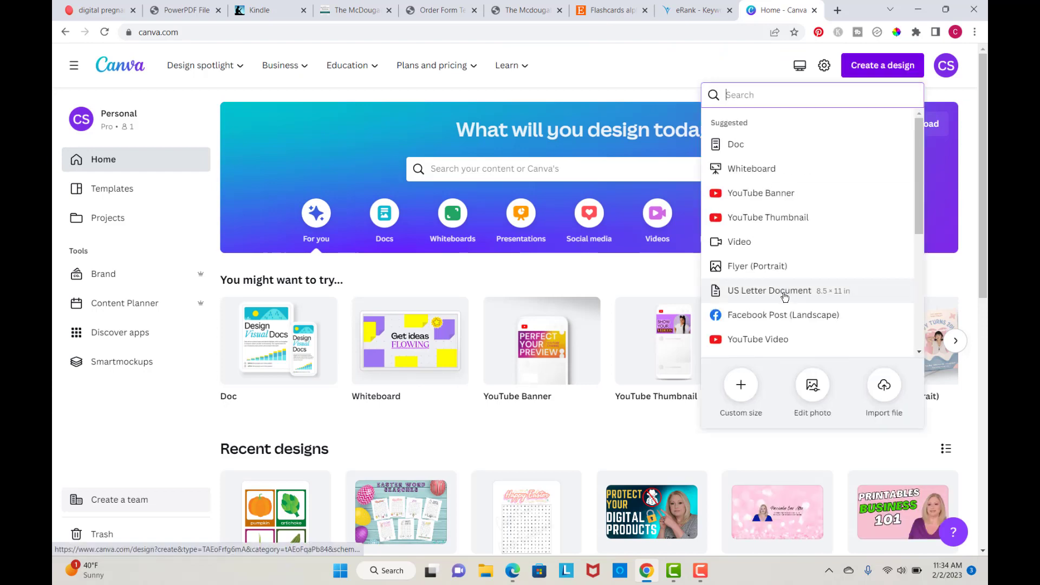
click(784, 296)
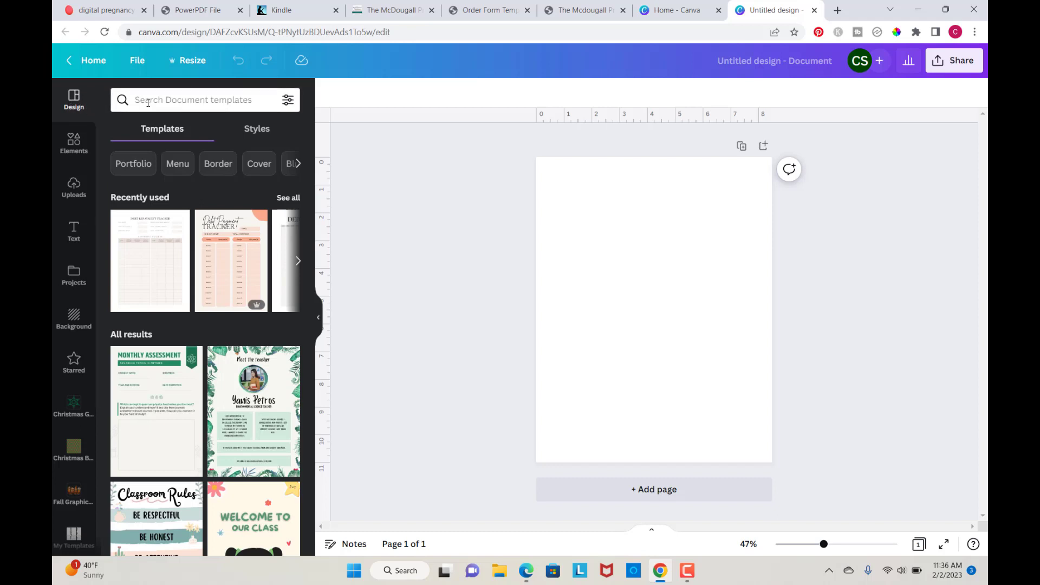
Step: Search the document templates for flashcards
click(142, 99)
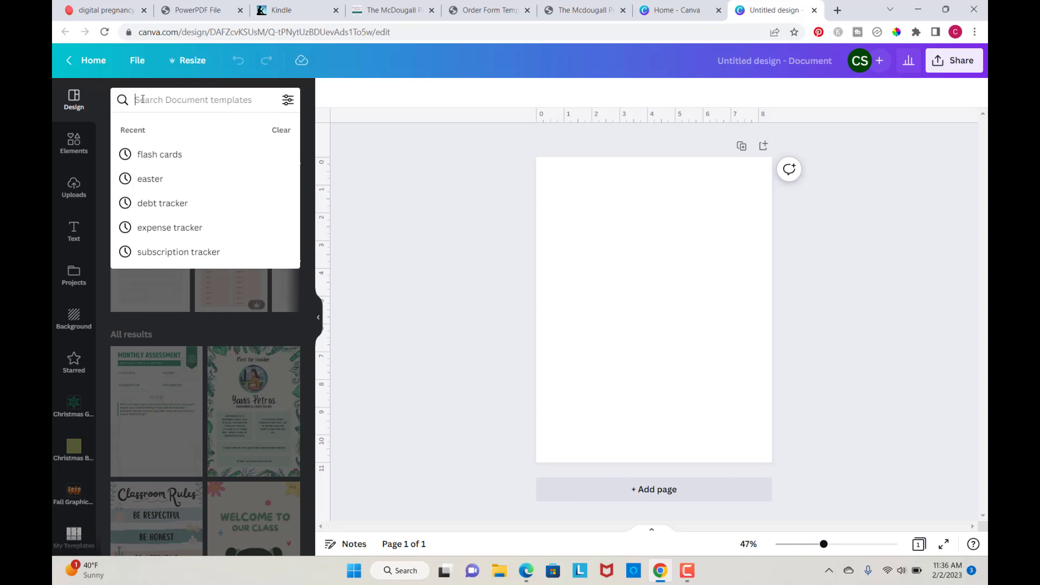
text(flashcards)
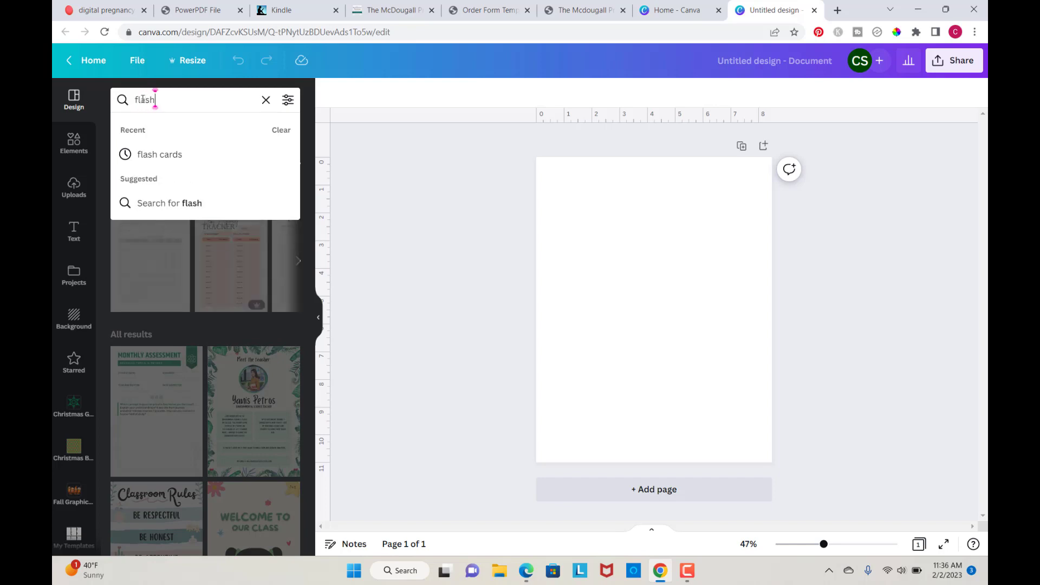
key(Return)
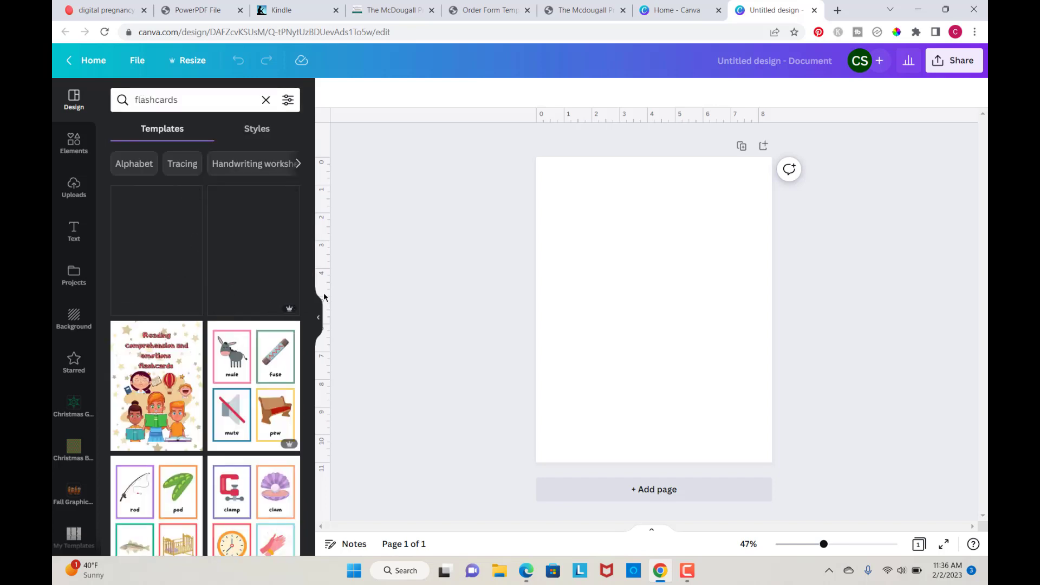
Step: Apply all six pages of the Colorful Vegetables Word Cards template to the blank document
scroll(271, 244, down, 2)
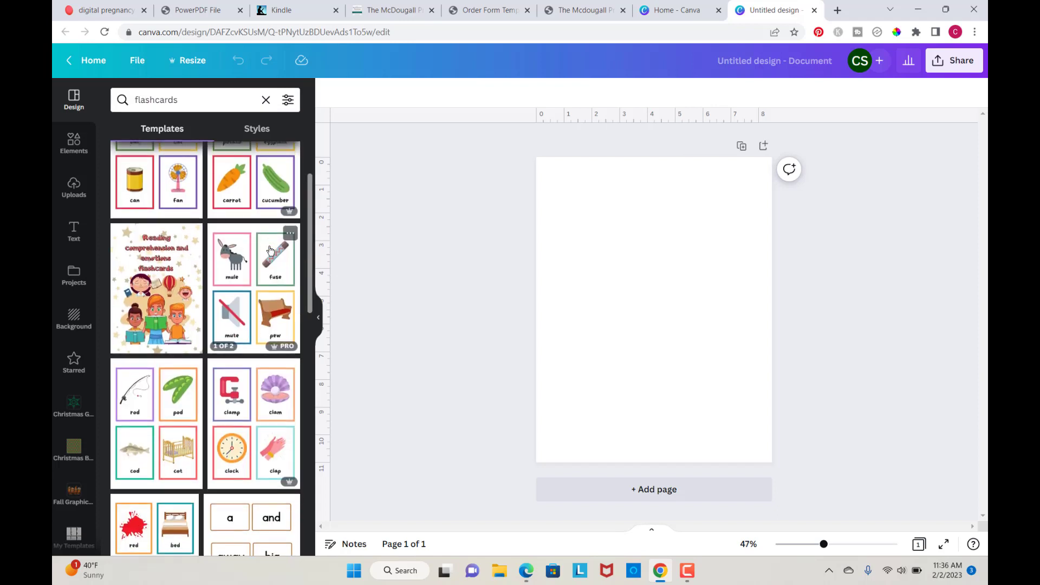
scroll(166, 184, up, 2)
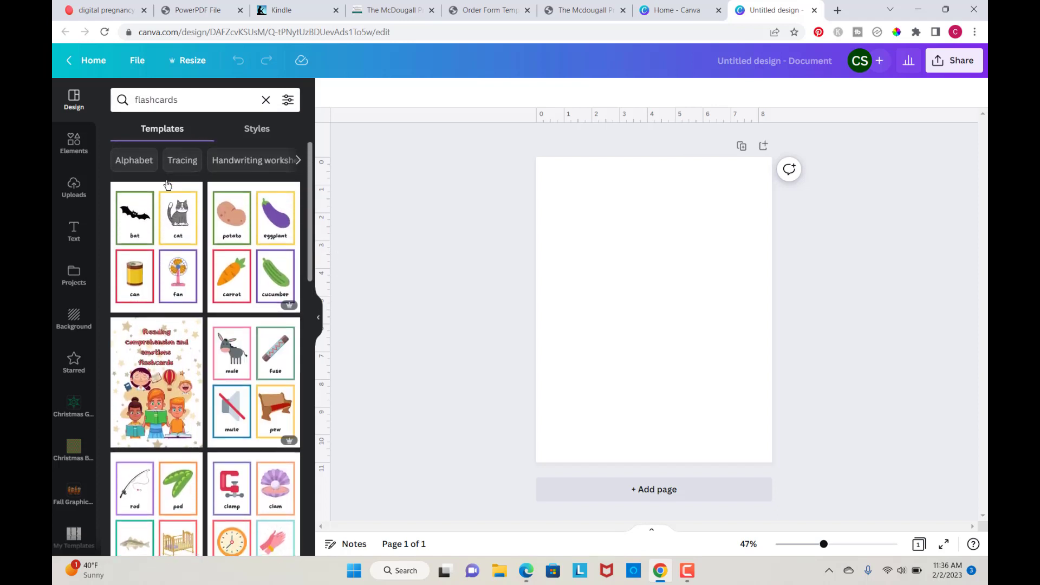
scroll(162, 232, up, 1)
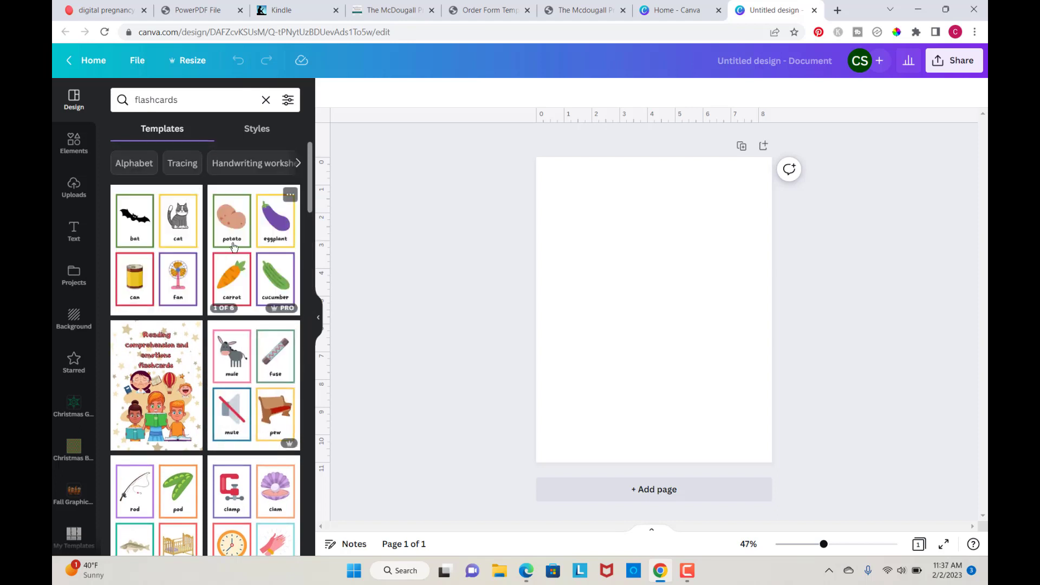
click(245, 247)
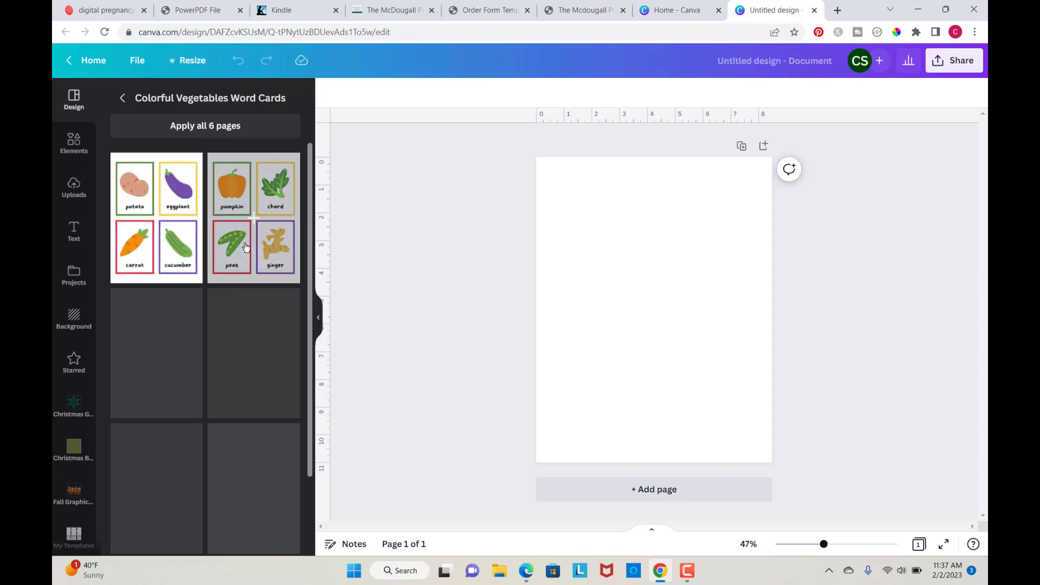
click(206, 129)
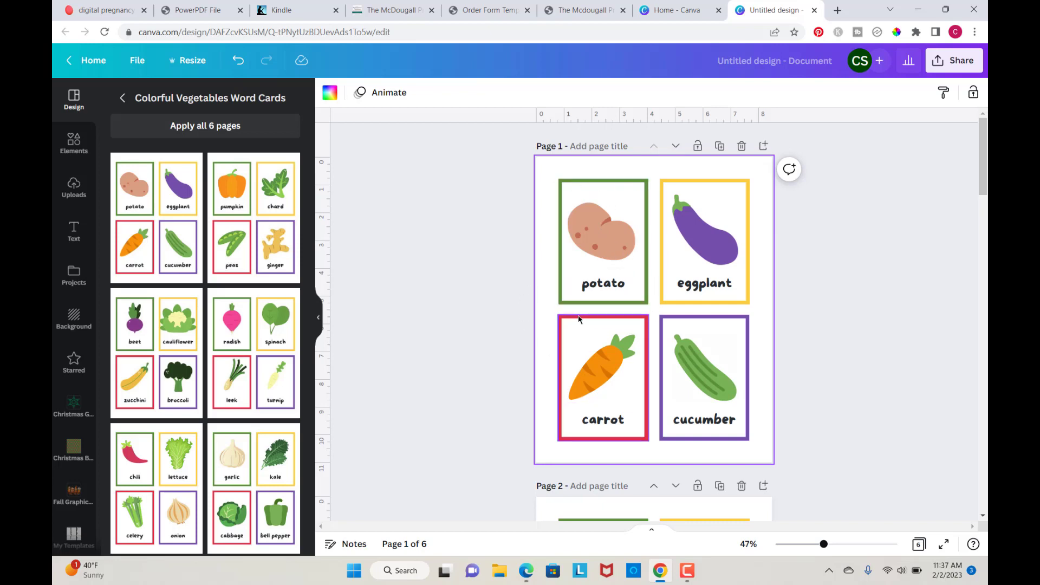
Step: Delete the vegetable pictures from all four cards on page 1
click(600, 248)
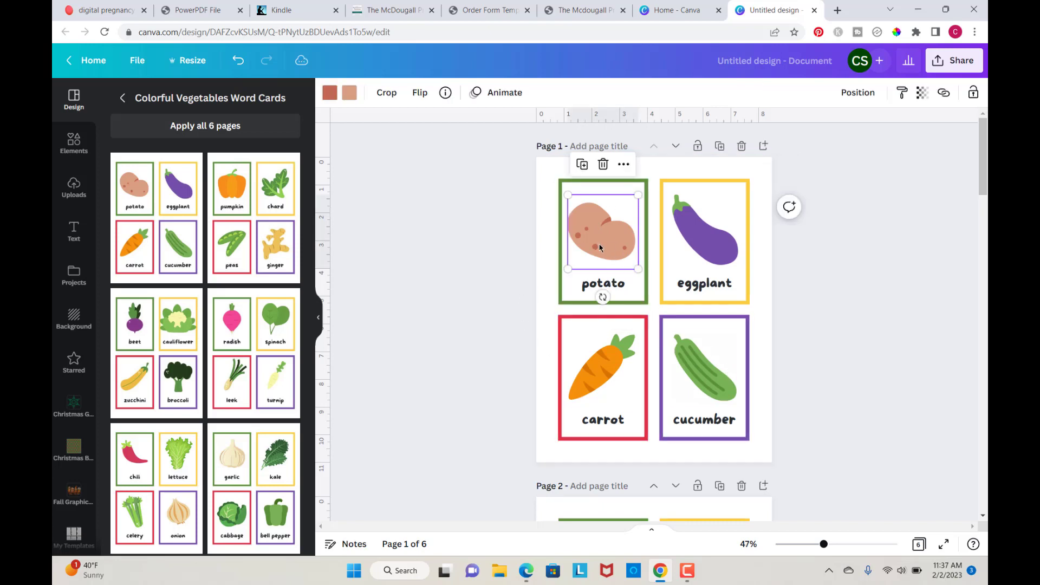
click(603, 163)
click(694, 238)
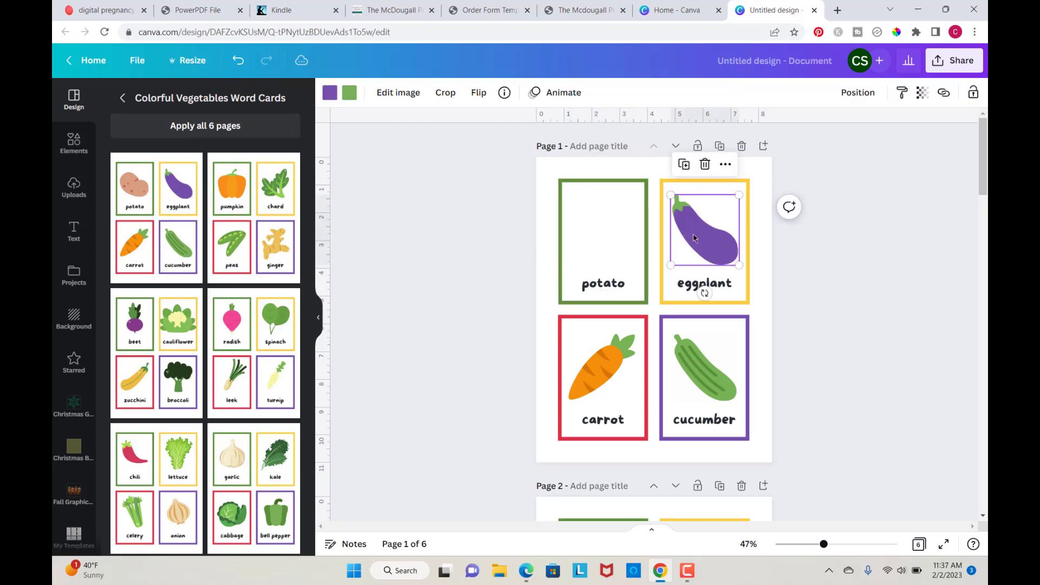
click(707, 169)
click(601, 369)
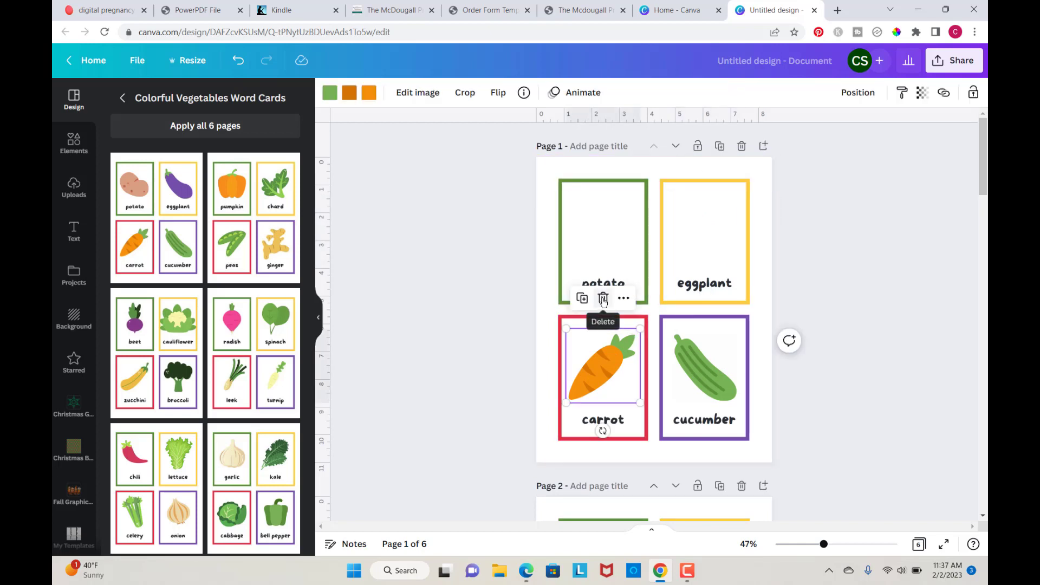
click(602, 299)
click(698, 381)
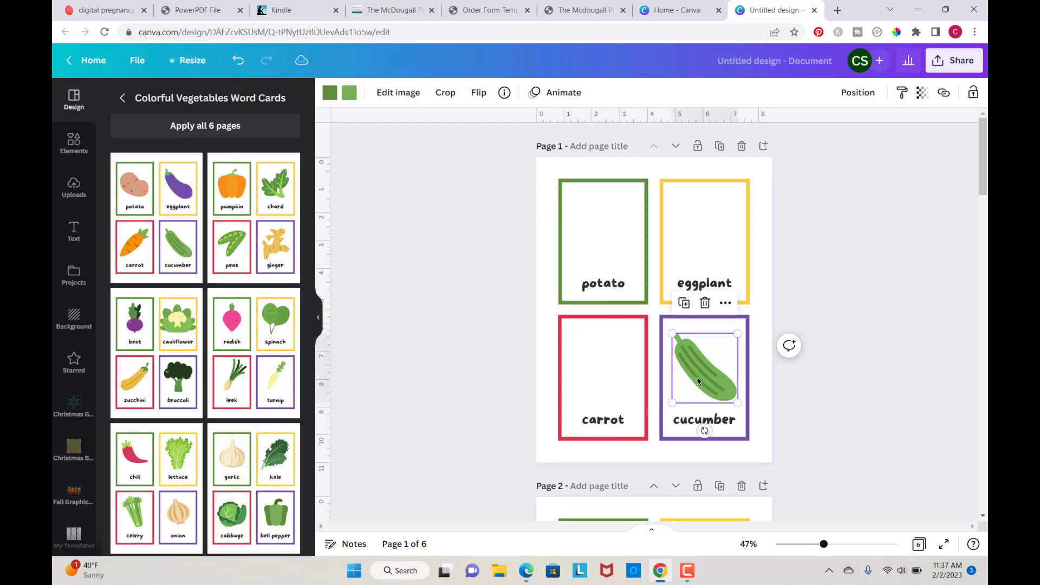
click(704, 302)
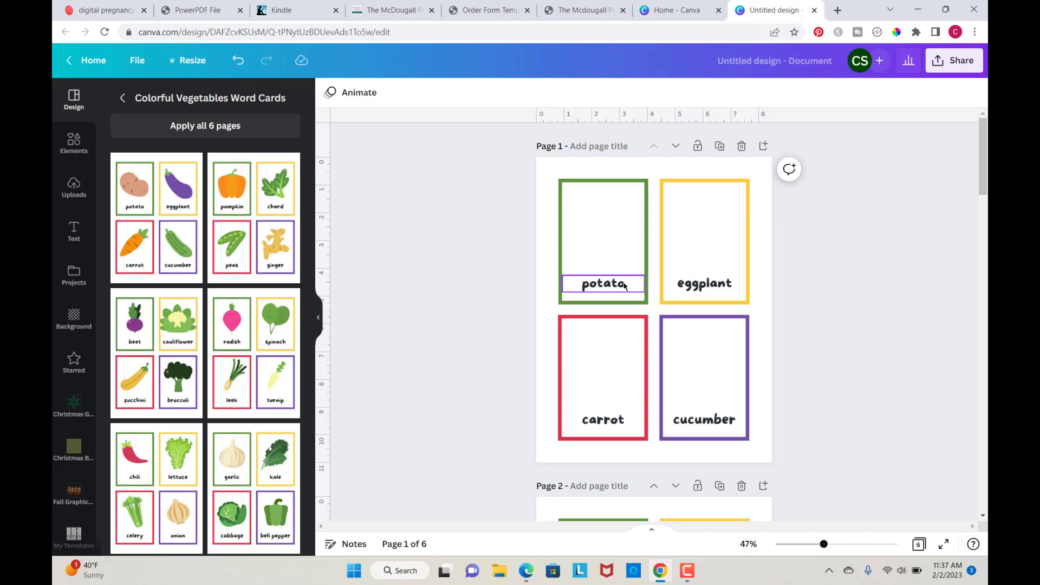
Step: Replace the first card's potato label with "Aa", enlarge it to about 82 pt and move it to the card's top
click(624, 287)
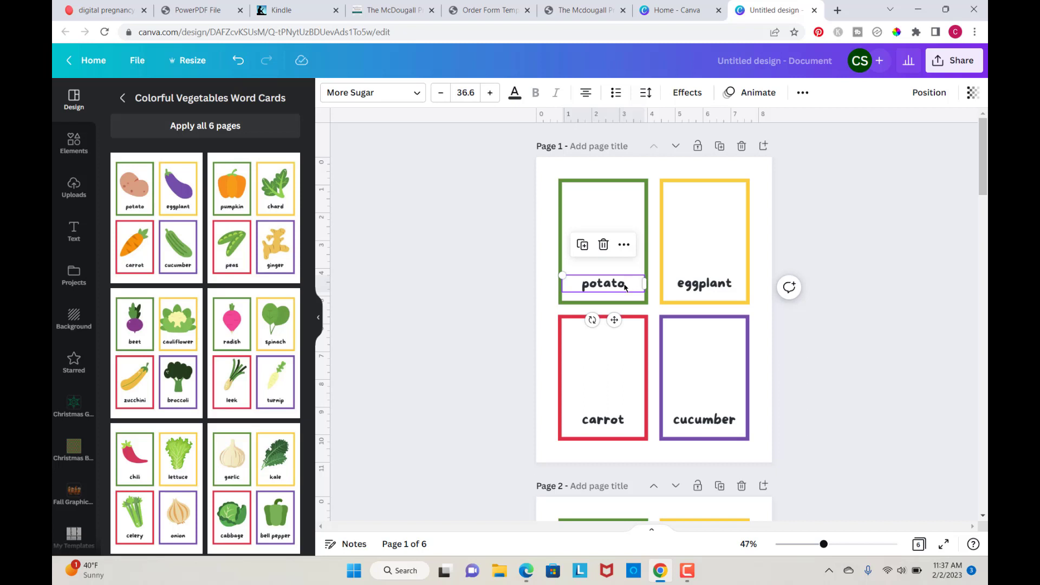
double_click(624, 284)
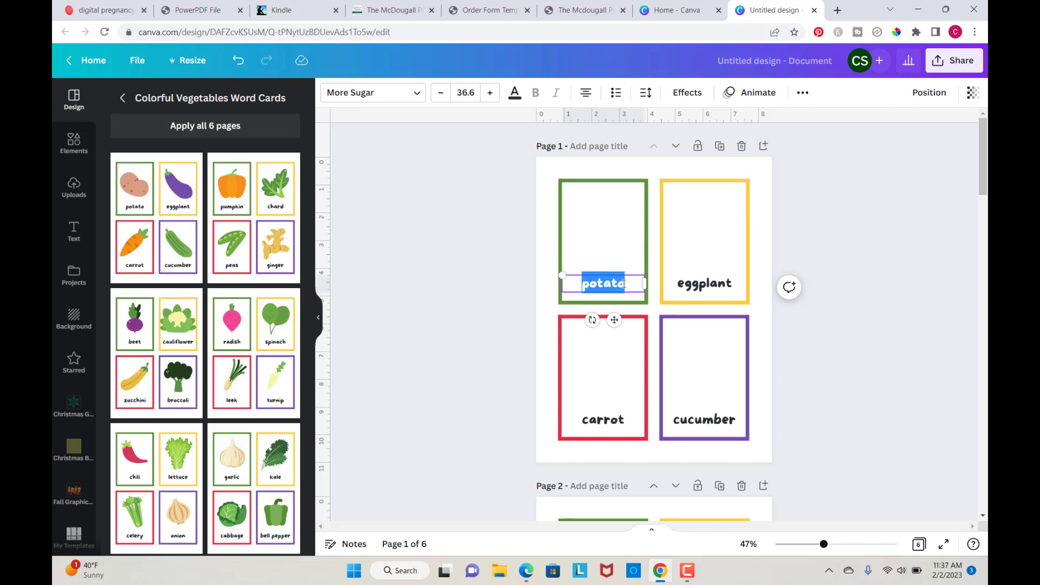
text(A)
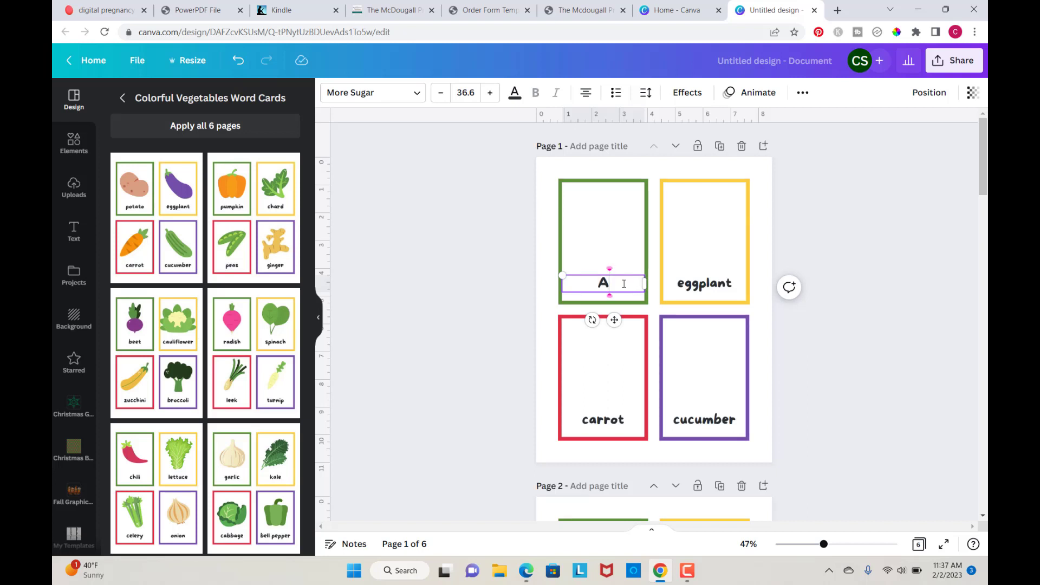
text(a)
drag(544, 261, 497, 239)
drag(565, 276, 598, 199)
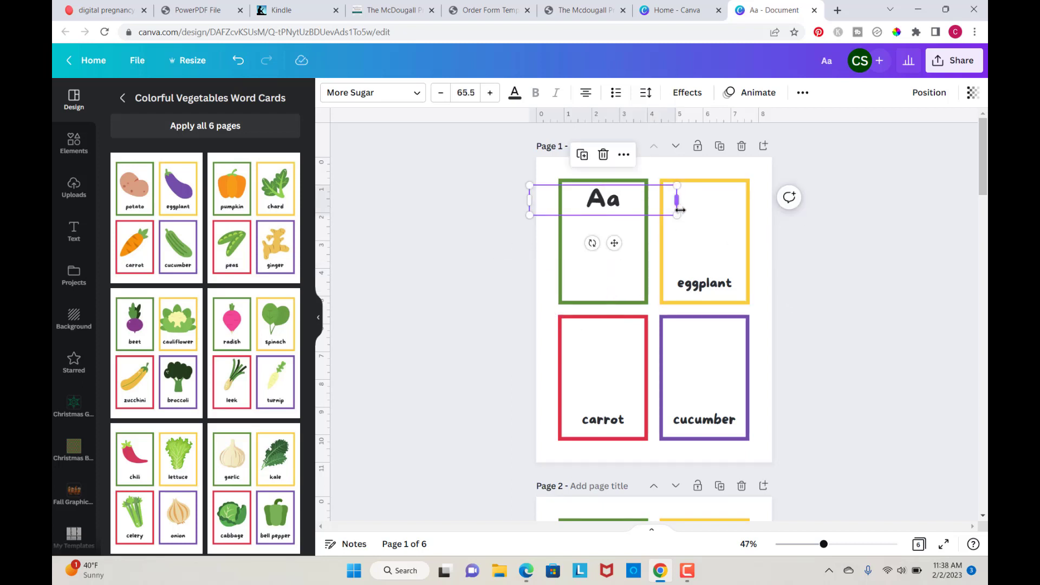
drag(676, 215, 706, 230)
drag(601, 198, 592, 200)
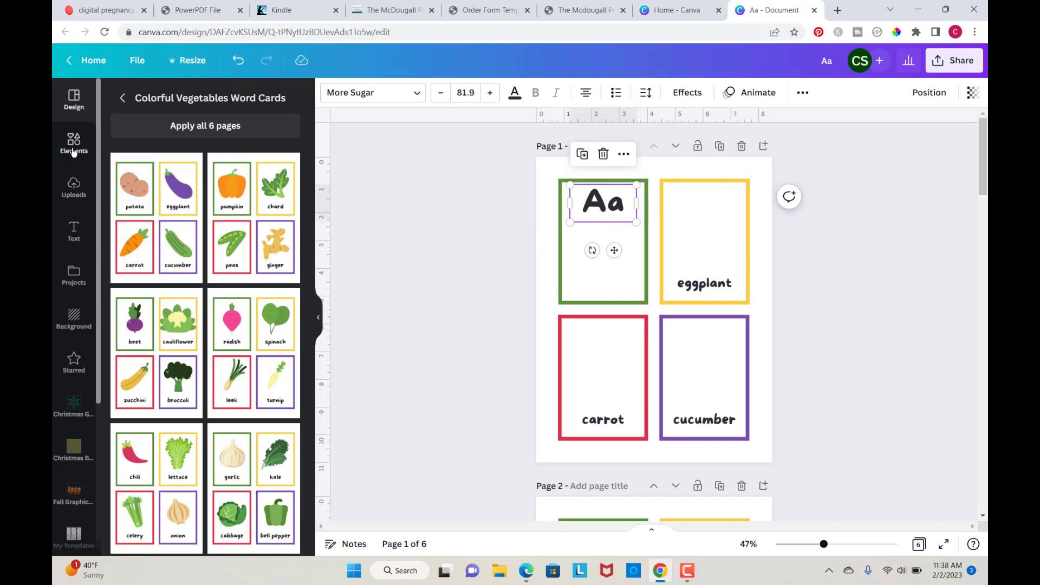
Step: Search the element graphics for apple and add the smiling red apple graphic to the page
click(73, 143)
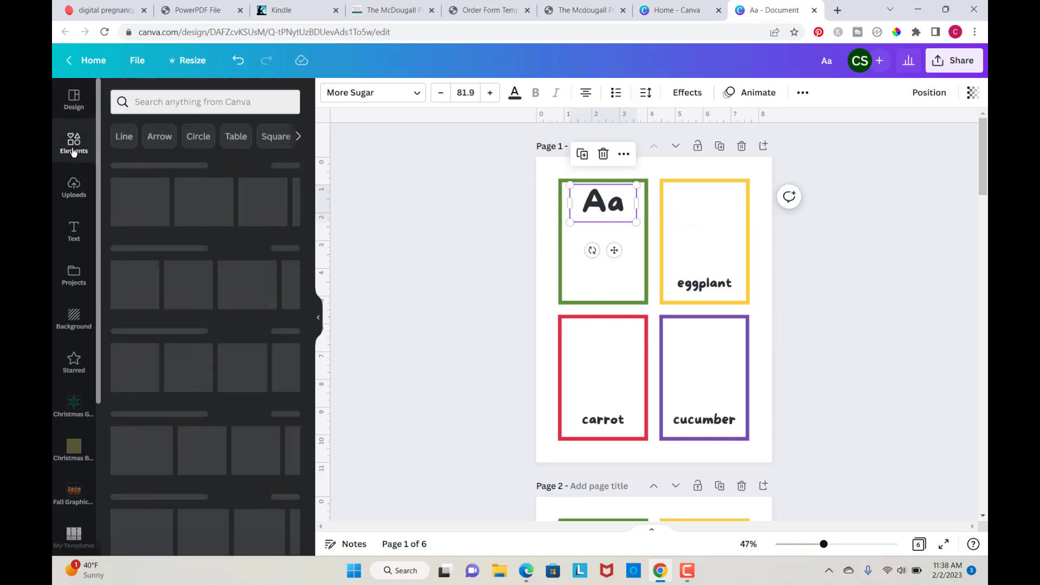
click(157, 100)
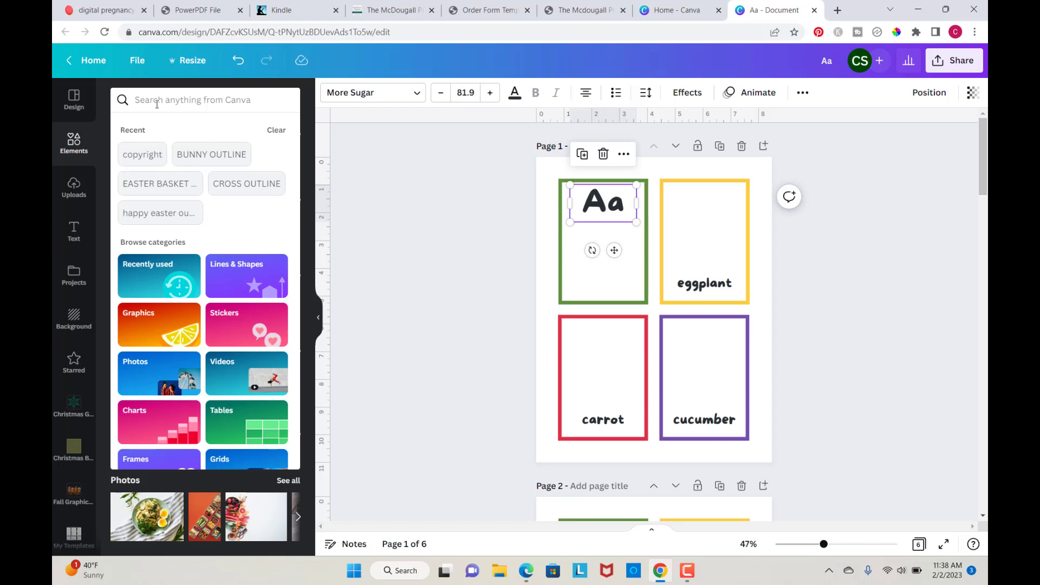
text(apple)
key(Return)
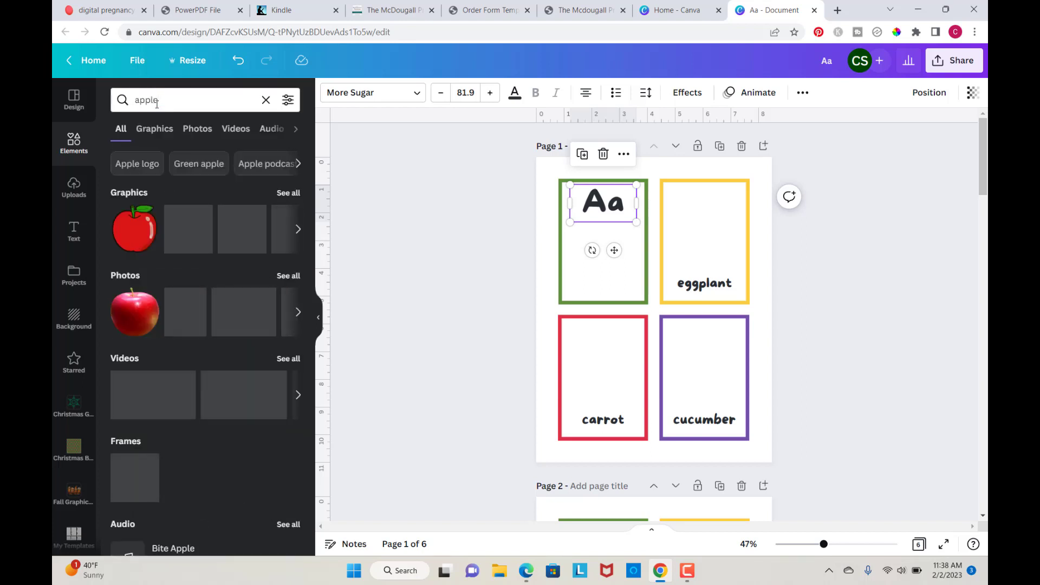
click(155, 128)
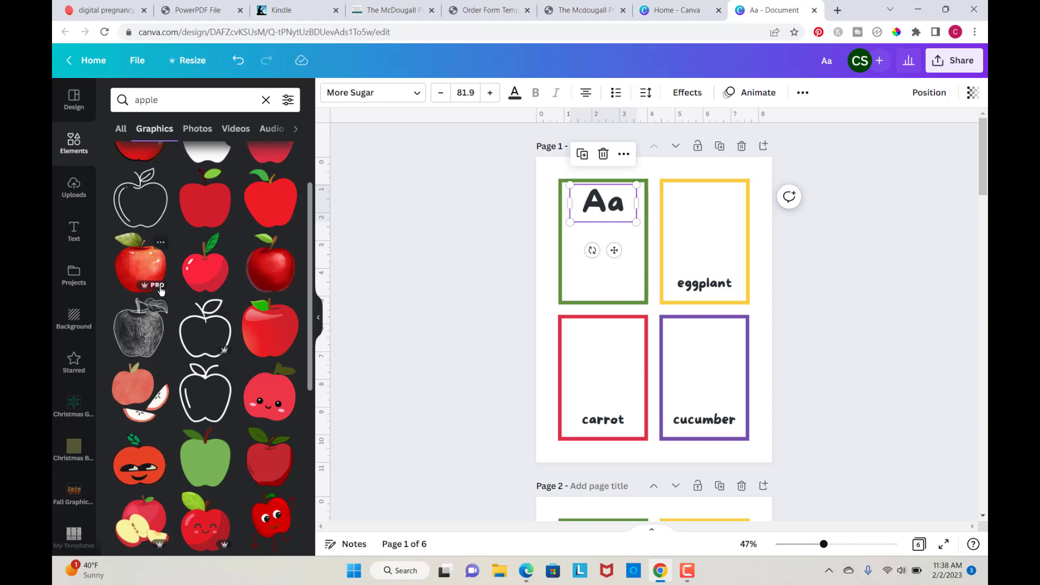
scroll(211, 289, down, 2)
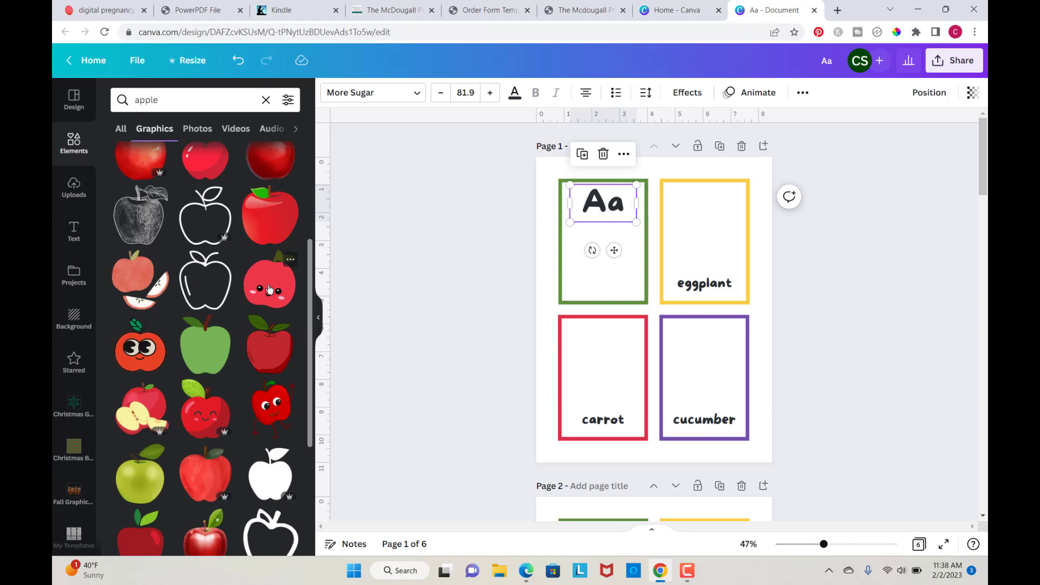
click(269, 289)
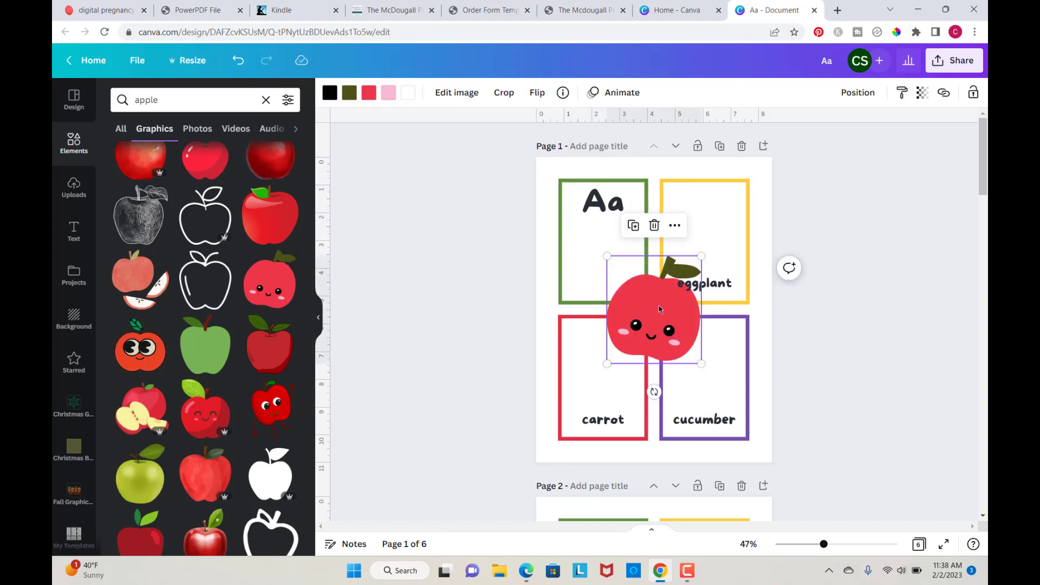
Step: Move the apple graphic into the first card below "Aa" and shrink it to fit the card
drag(664, 310, 613, 256)
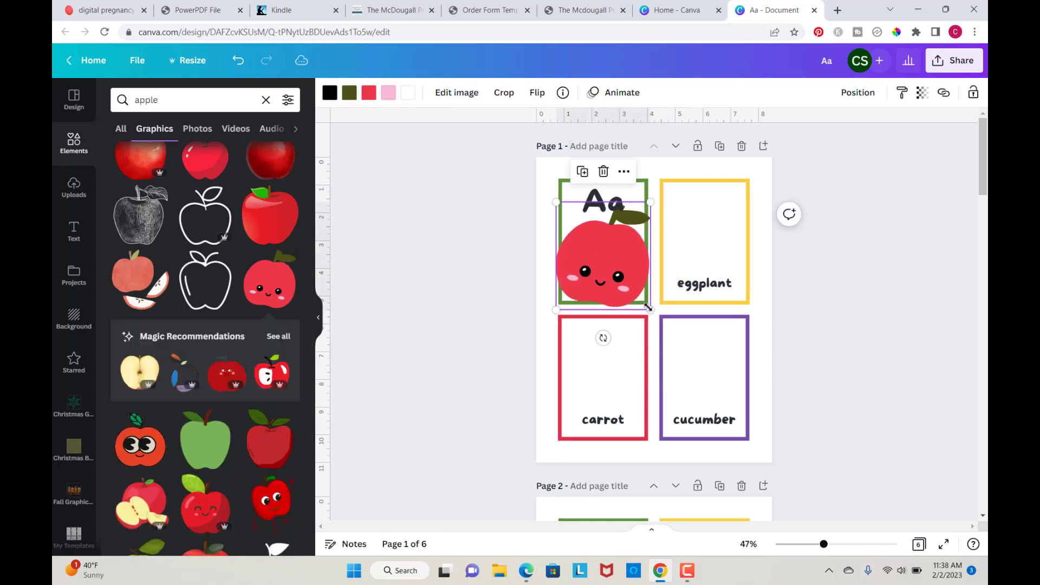
drag(649, 309, 606, 263)
click(774, 283)
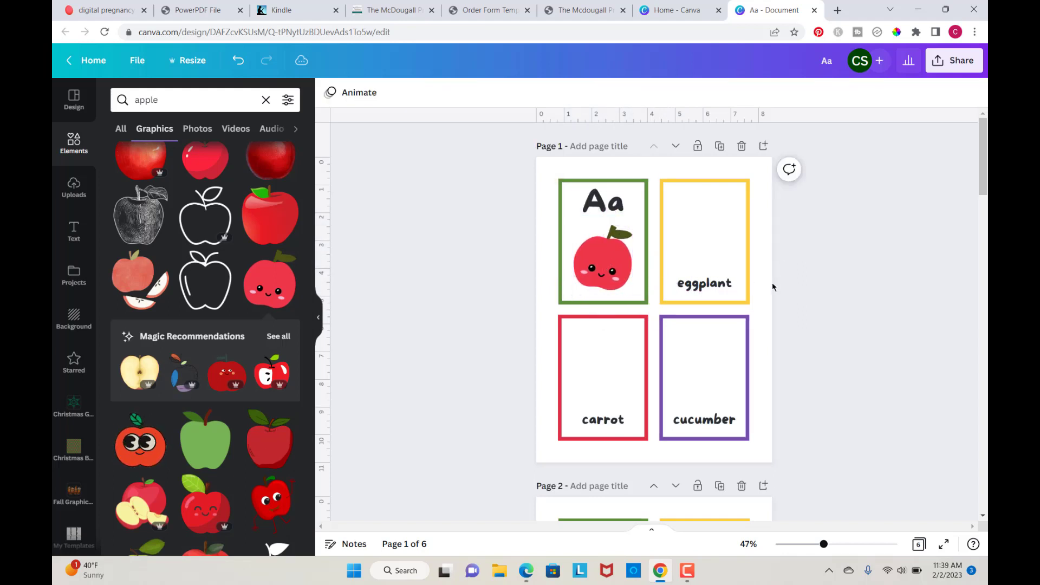
click(699, 287)
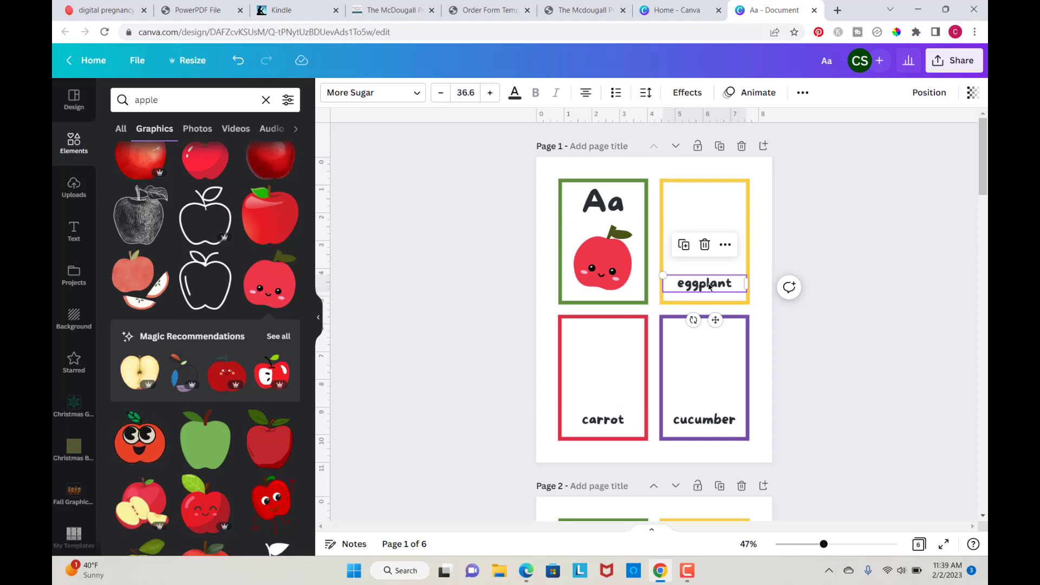
click(954, 65)
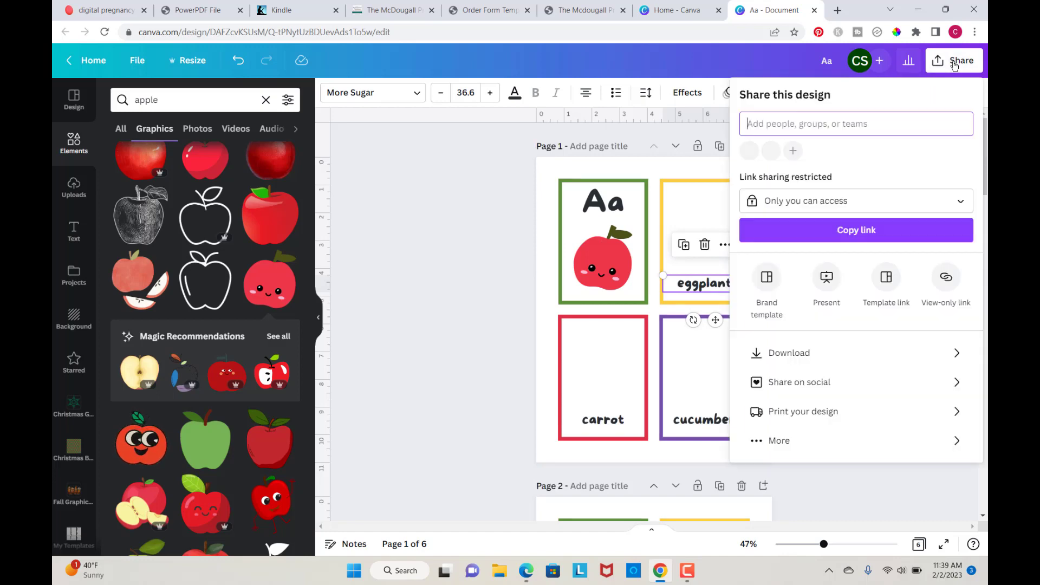
click(477, 302)
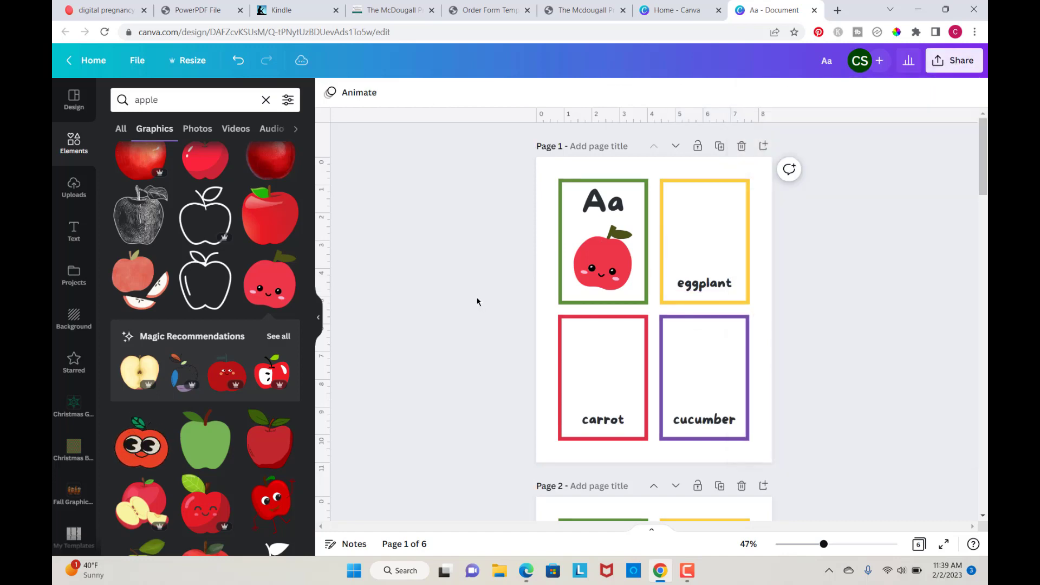
Step: Duplicate the last page of the document to create a seventh page
scroll(477, 301, down, 10)
scroll(476, 302, down, 12)
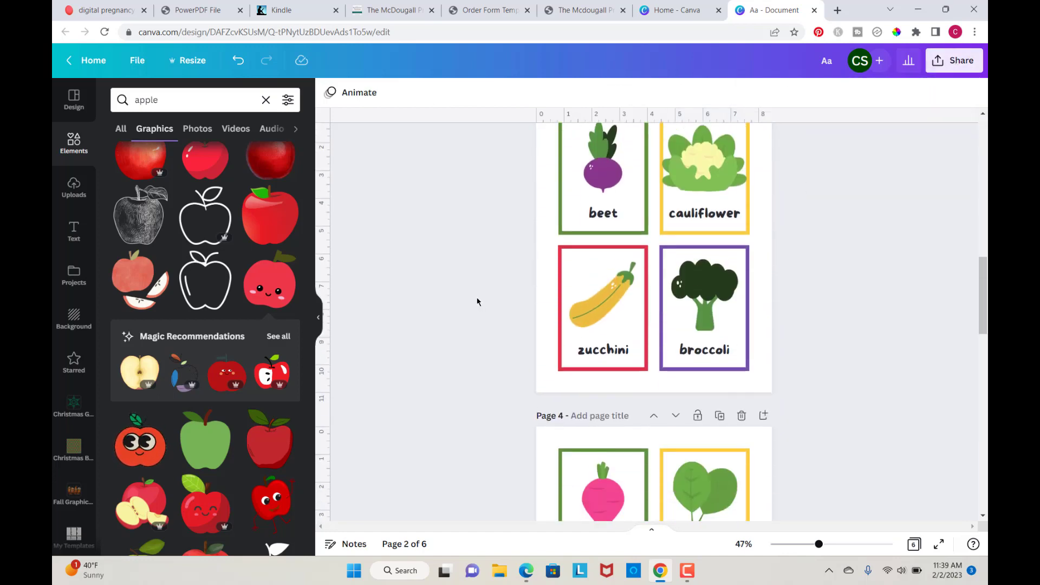
scroll(476, 302, down, 10)
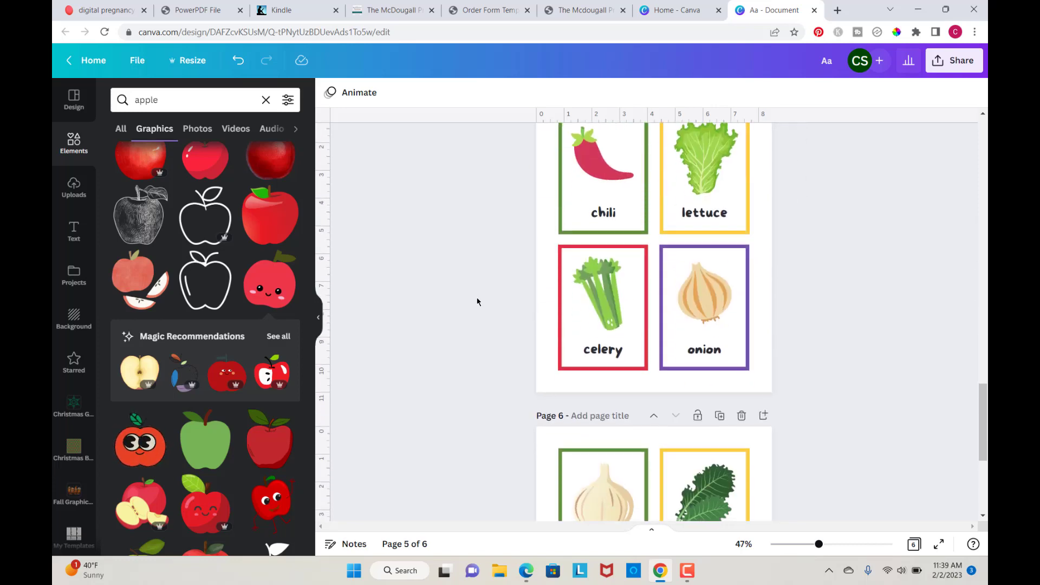
scroll(477, 302, up, 1)
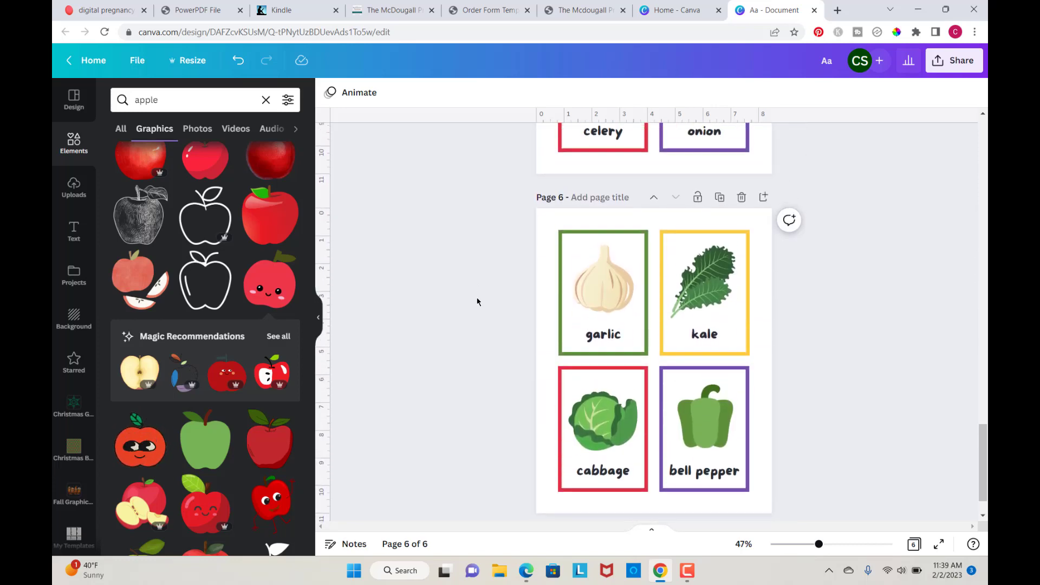
scroll(477, 301, down, 2)
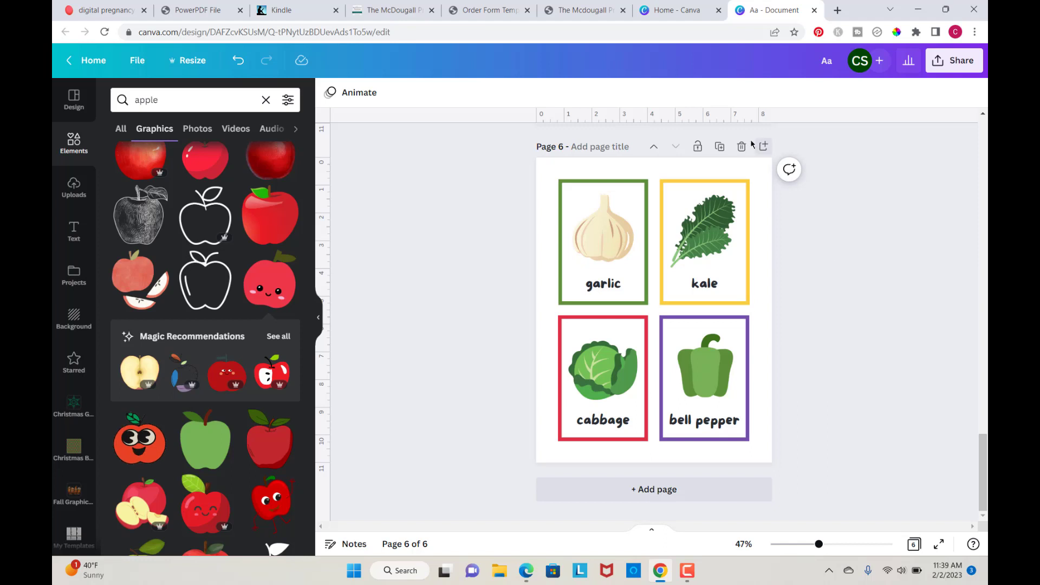
click(718, 147)
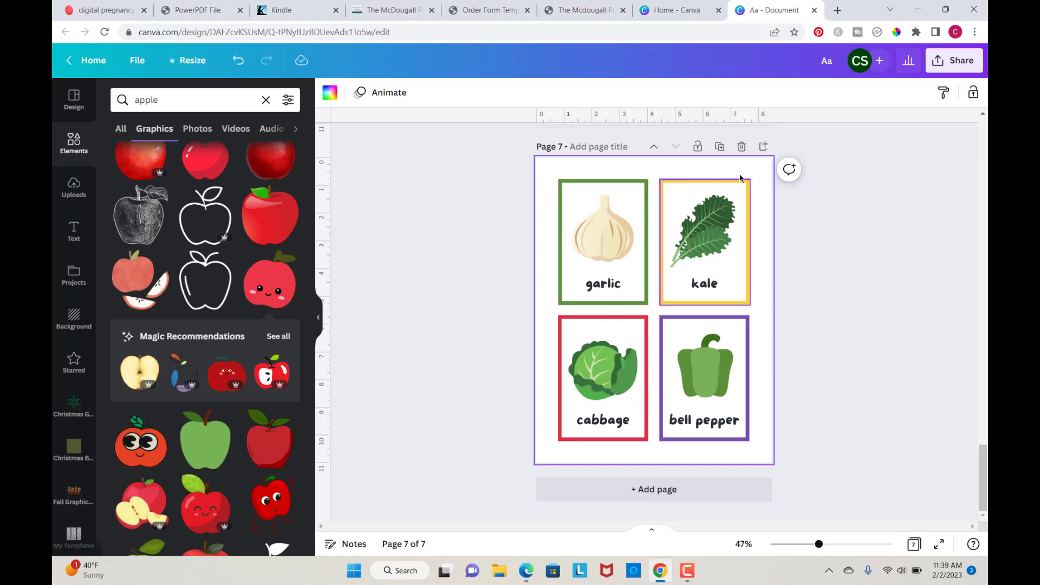
Step: Open the download options for the design and choose PDF Print as the file type
click(953, 60)
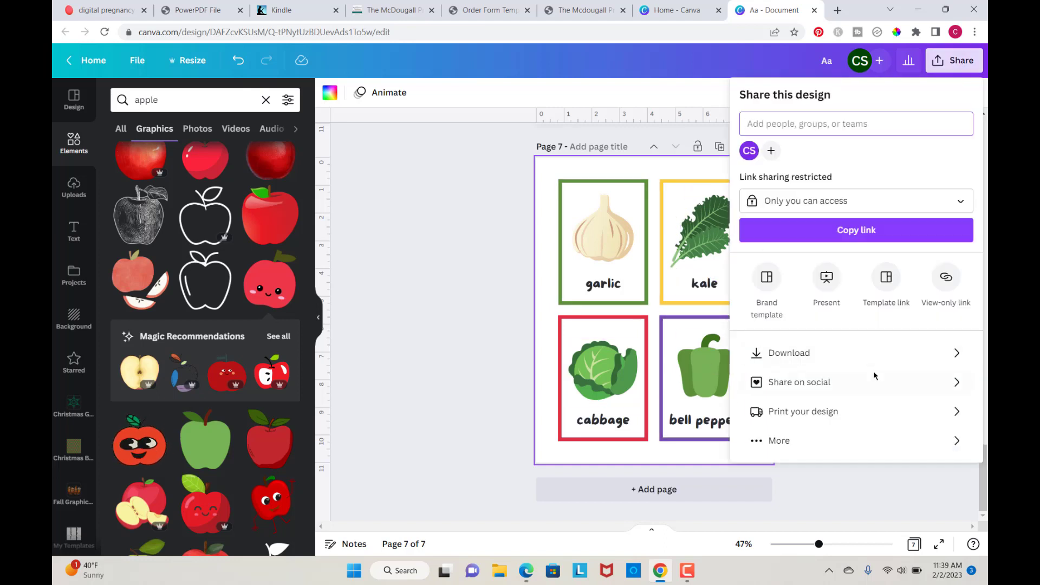
click(952, 352)
click(959, 151)
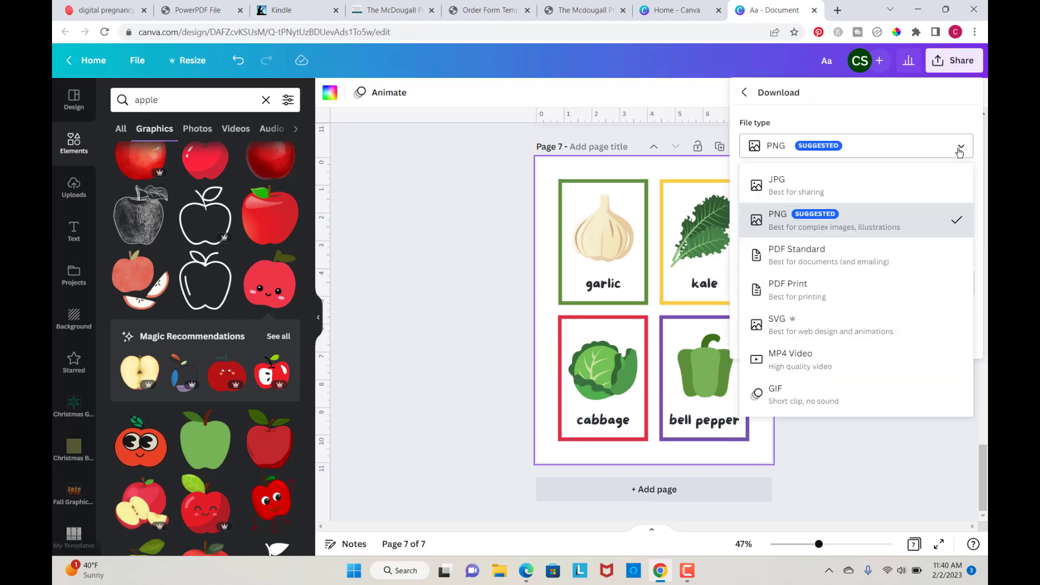
click(794, 292)
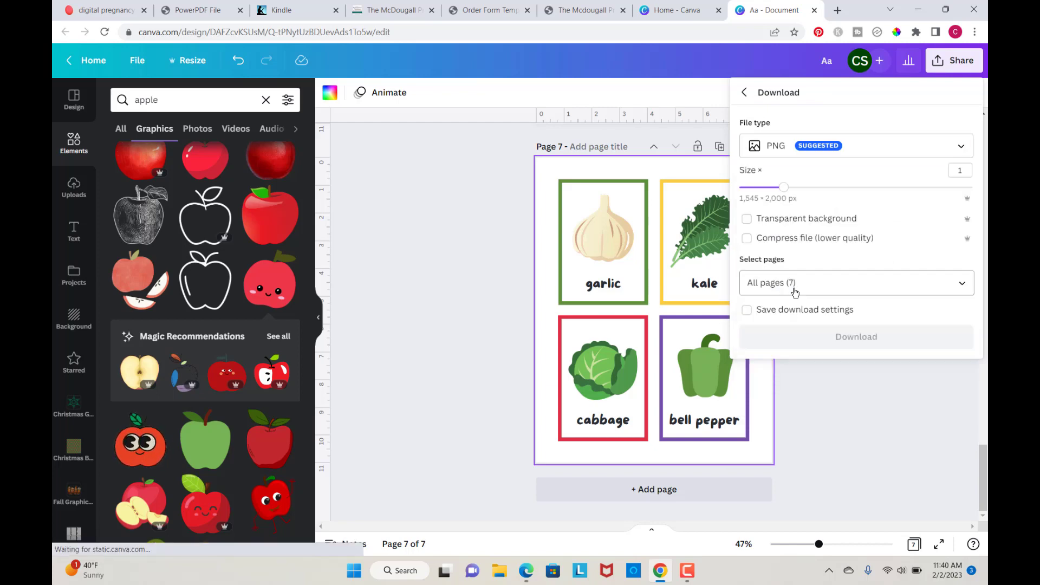
click(955, 151)
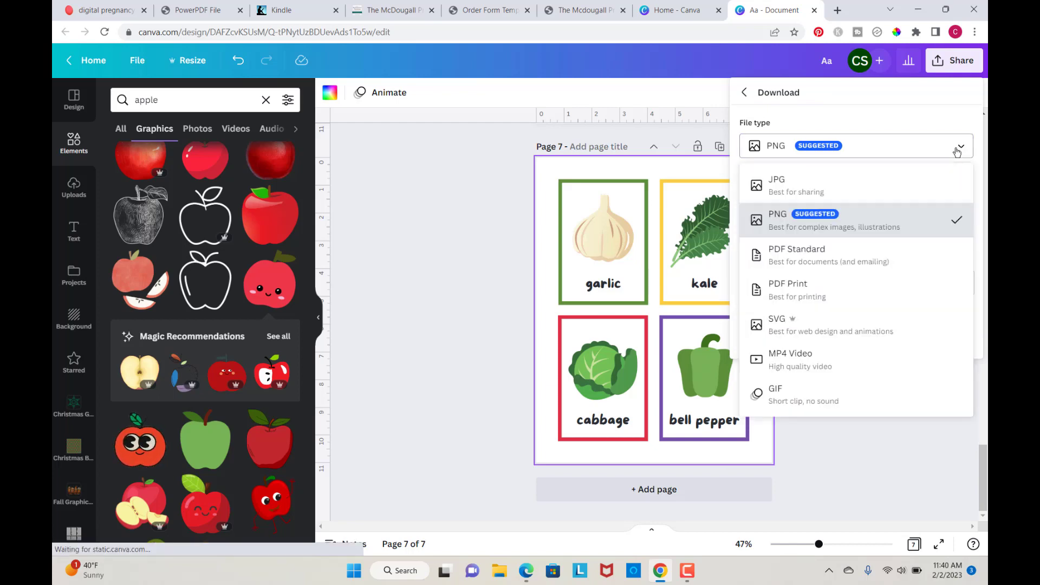
click(795, 294)
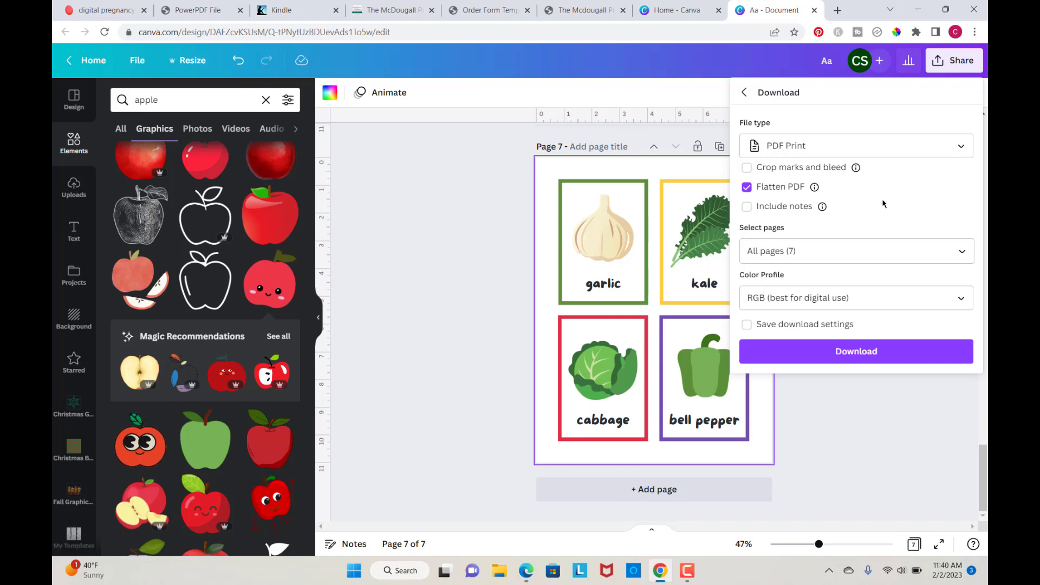
Step: Keep all 7 pages selected and download the design as a PDF Print file
click(890, 358)
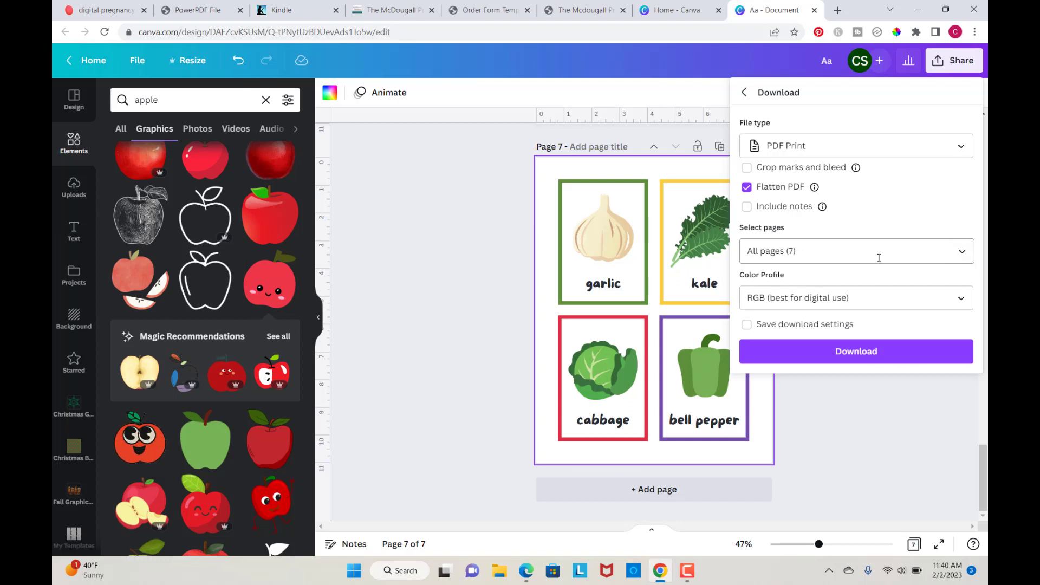
click(961, 255)
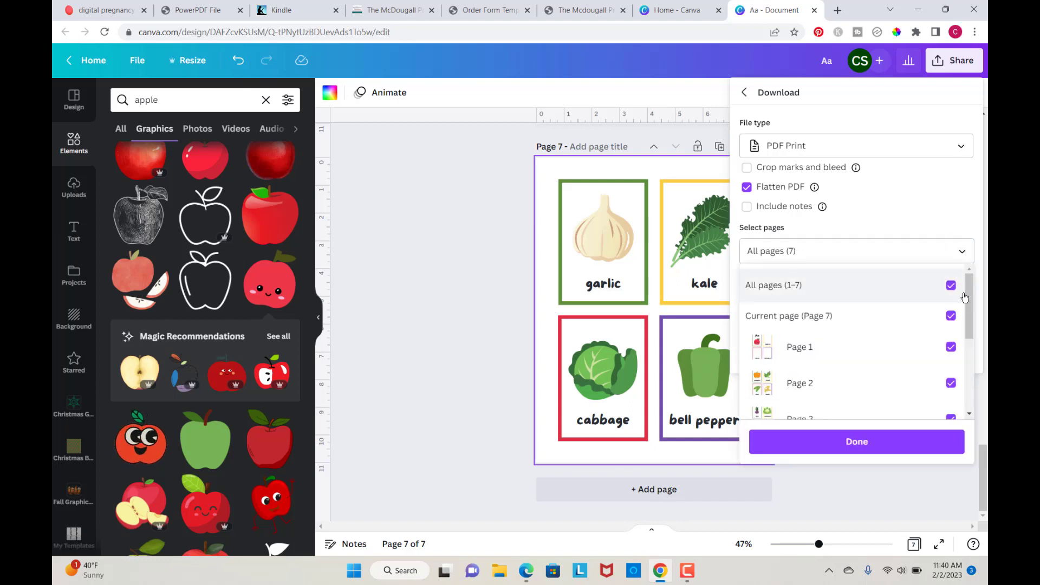
click(951, 286)
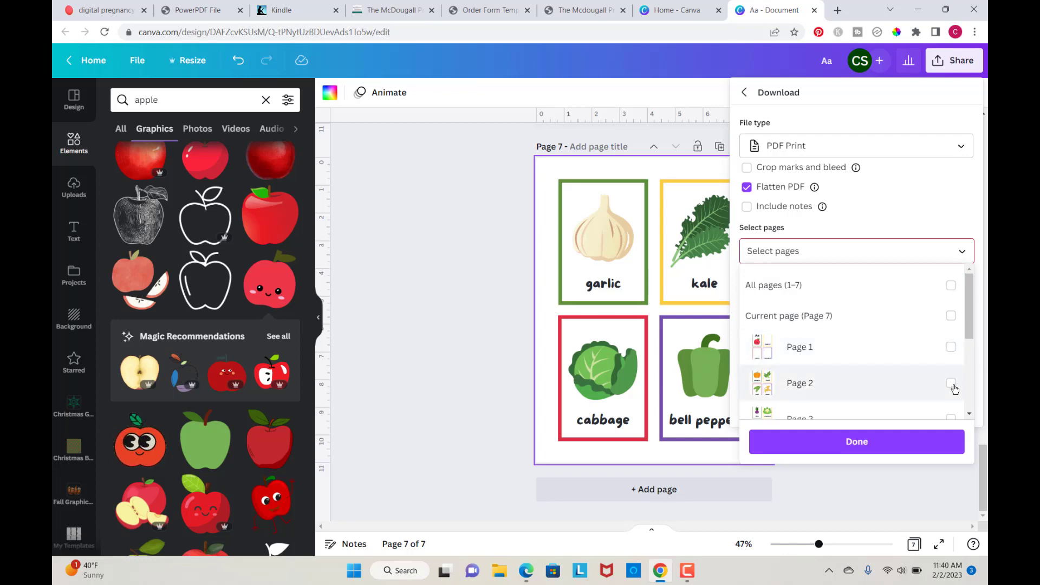
click(951, 286)
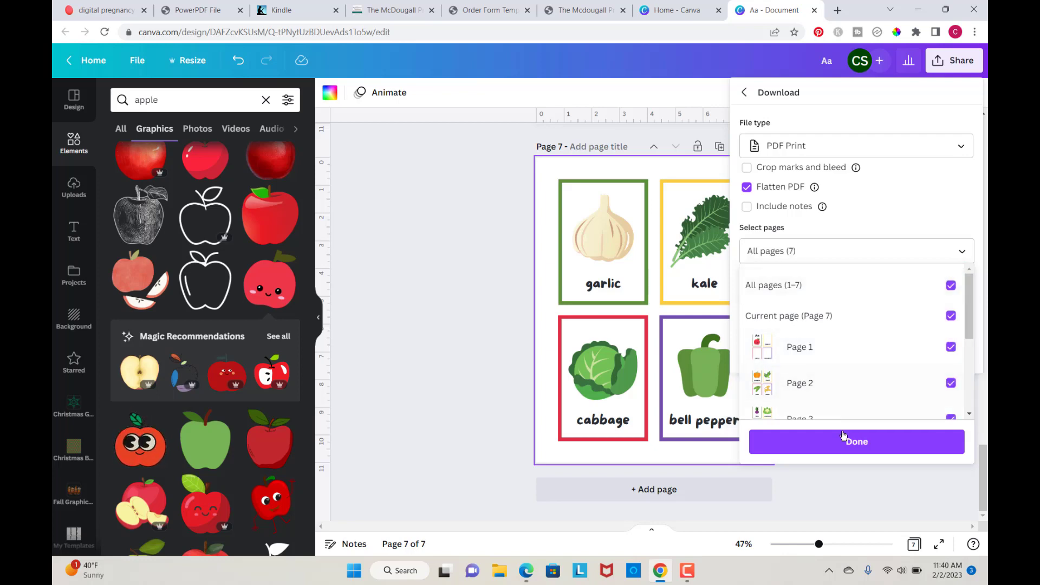
click(866, 443)
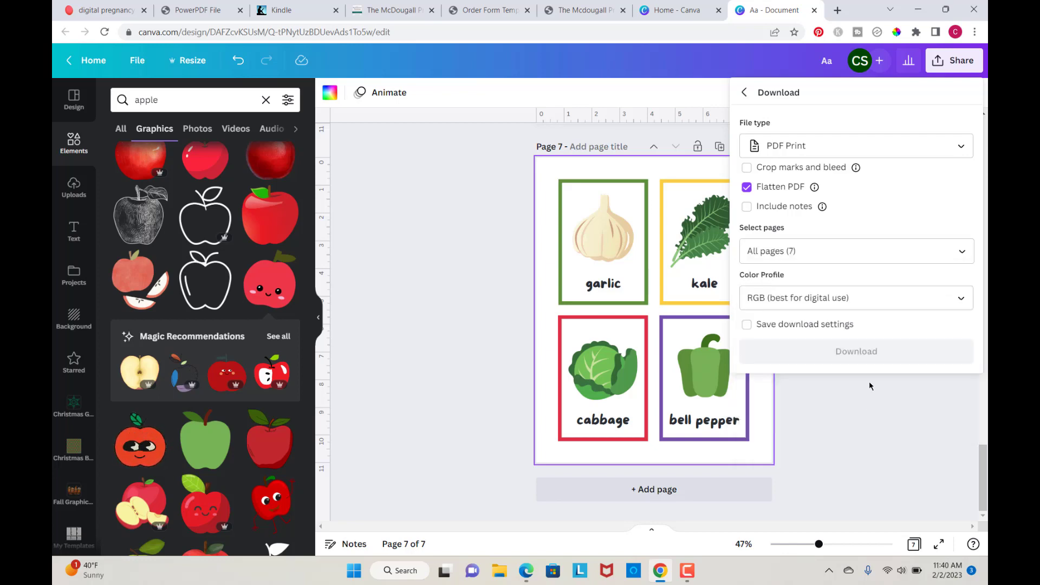
click(869, 352)
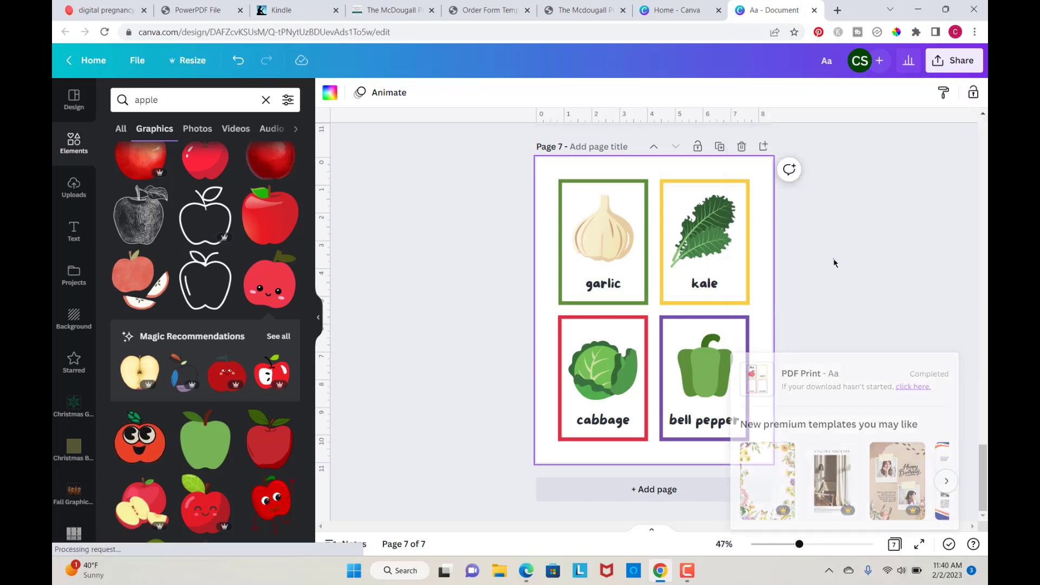
Step: Add a text box on the first page containing the pasted text "Passively Ever After"
scroll(440, 282, up, 3)
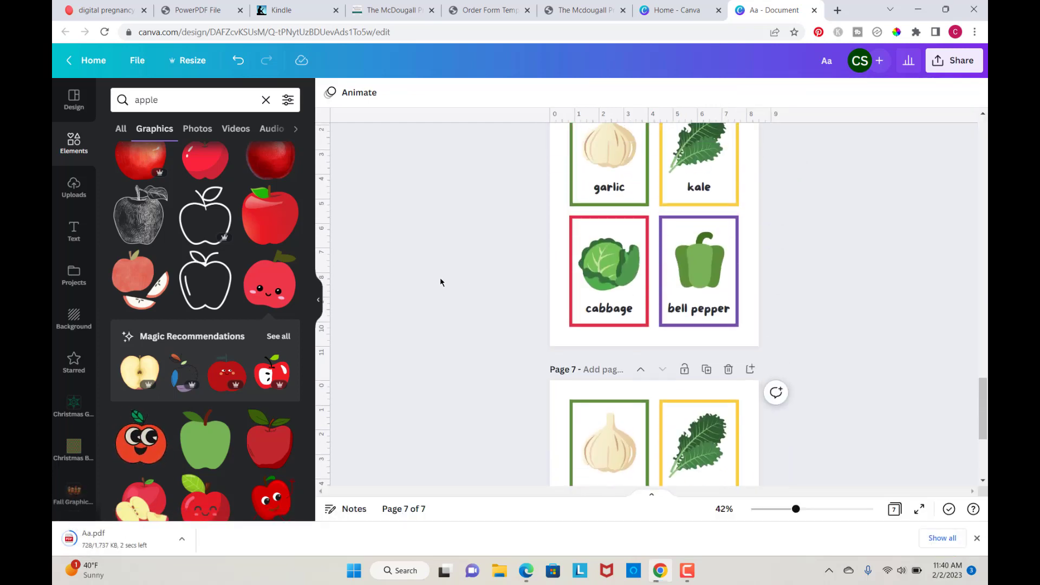
scroll(439, 283, up, 15)
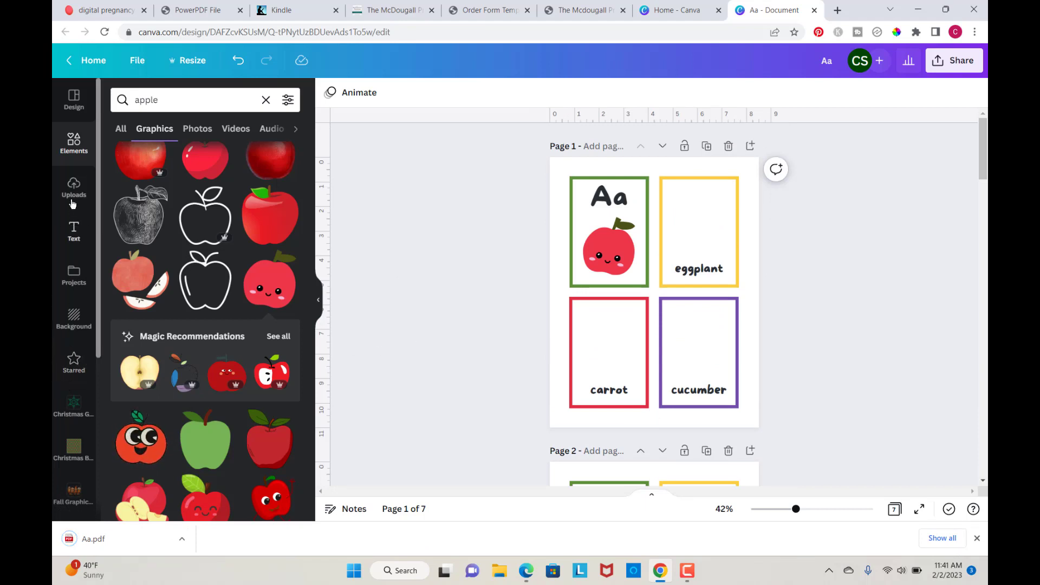
click(75, 236)
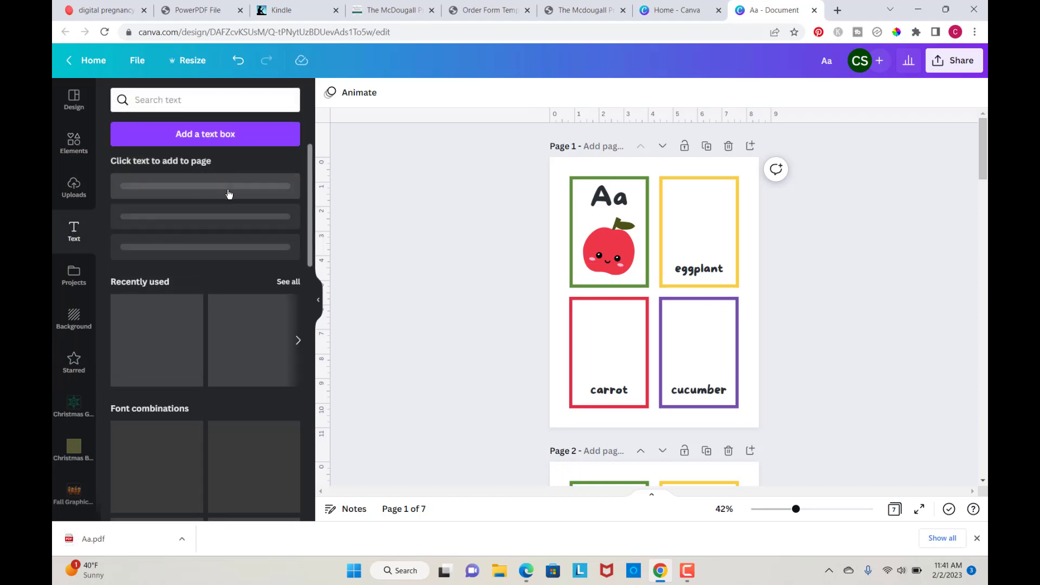
click(221, 135)
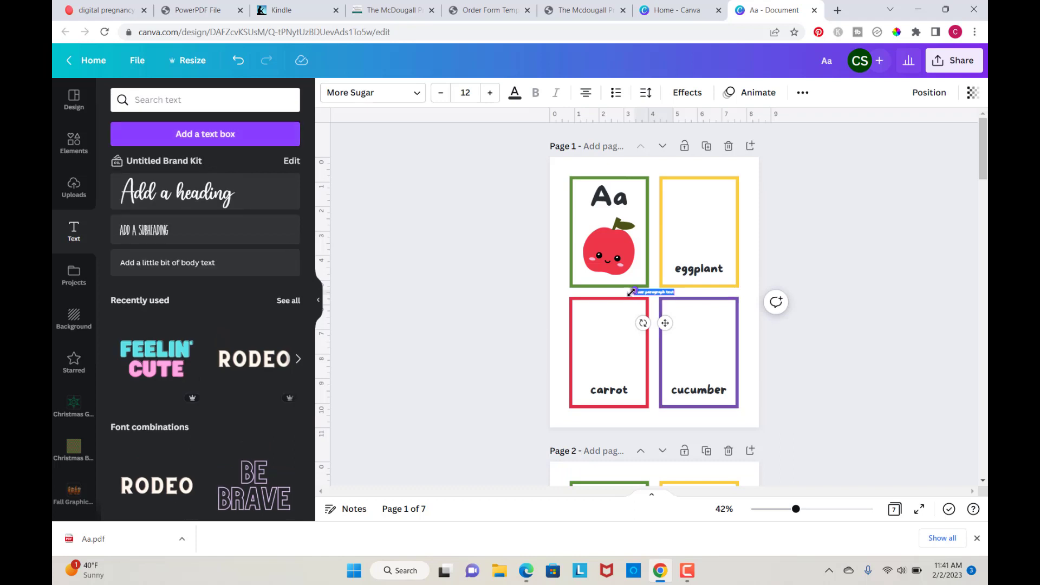
text(Passively Ever After)
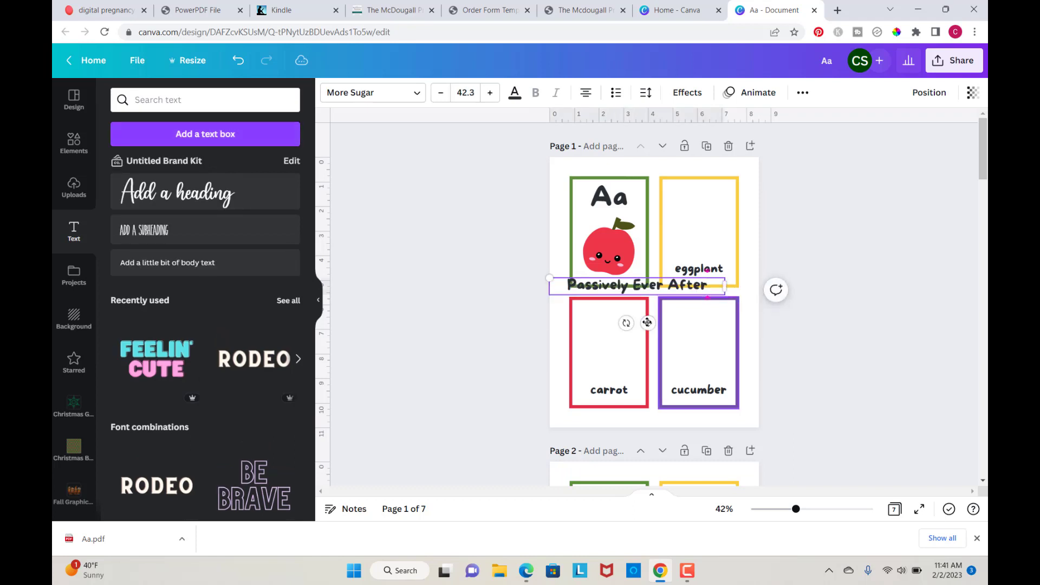
Step: Turn the text into a diagonal watermark, rotated about -34° and about 59 pt, in the Now font
drag(644, 338, 689, 362)
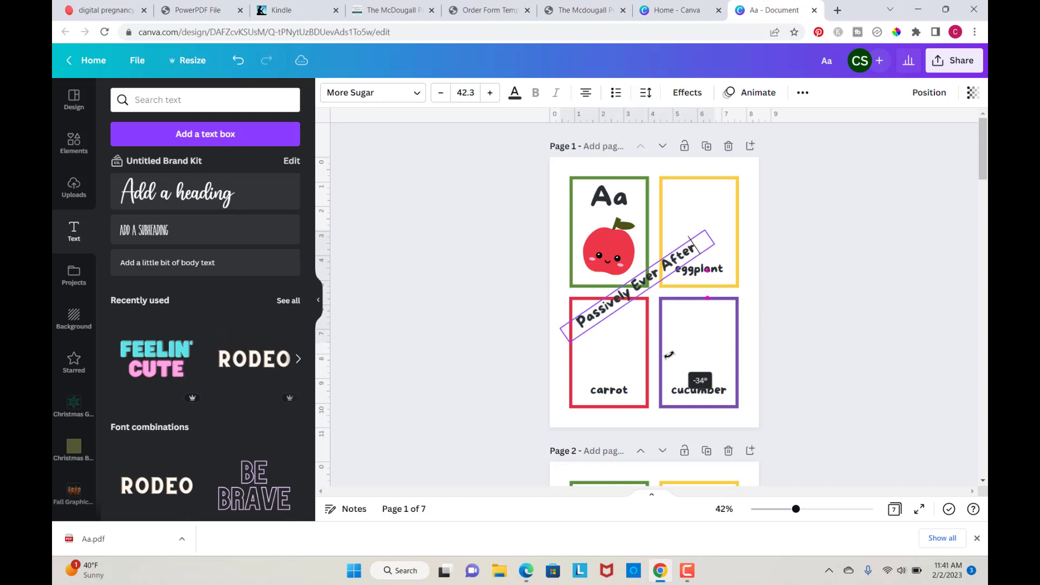
drag(703, 231, 759, 186)
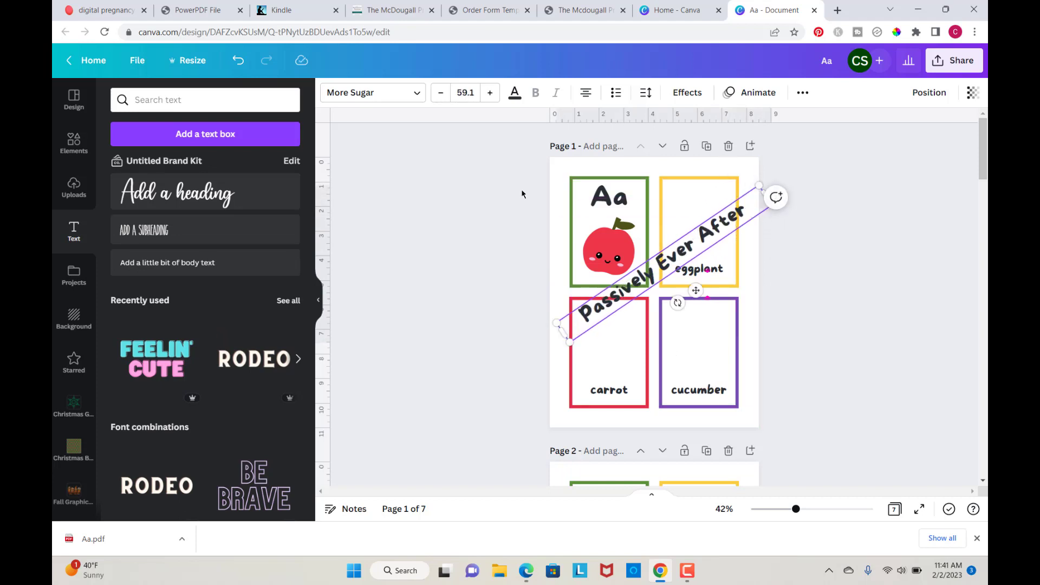
click(417, 96)
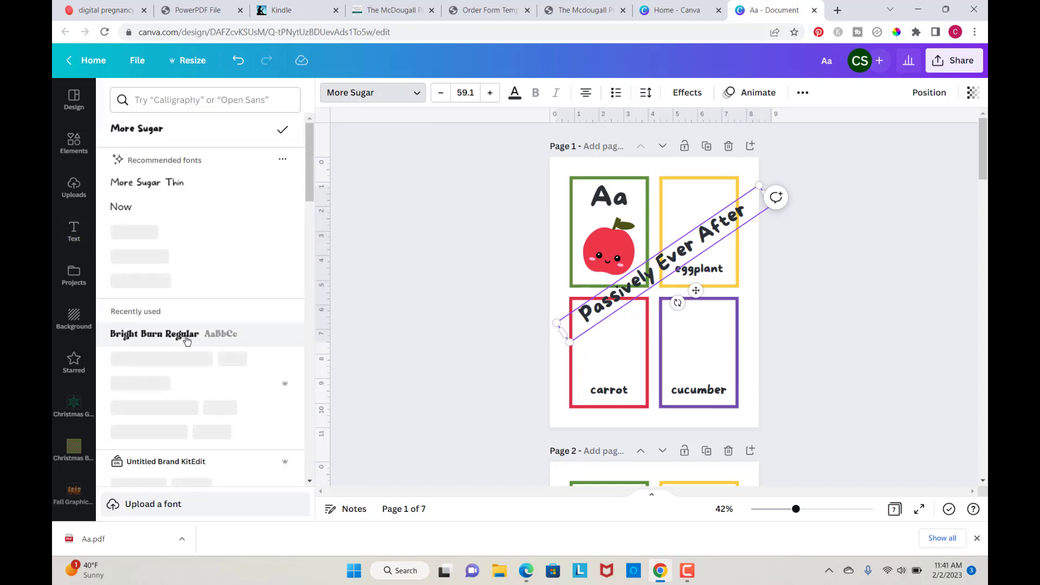
click(125, 210)
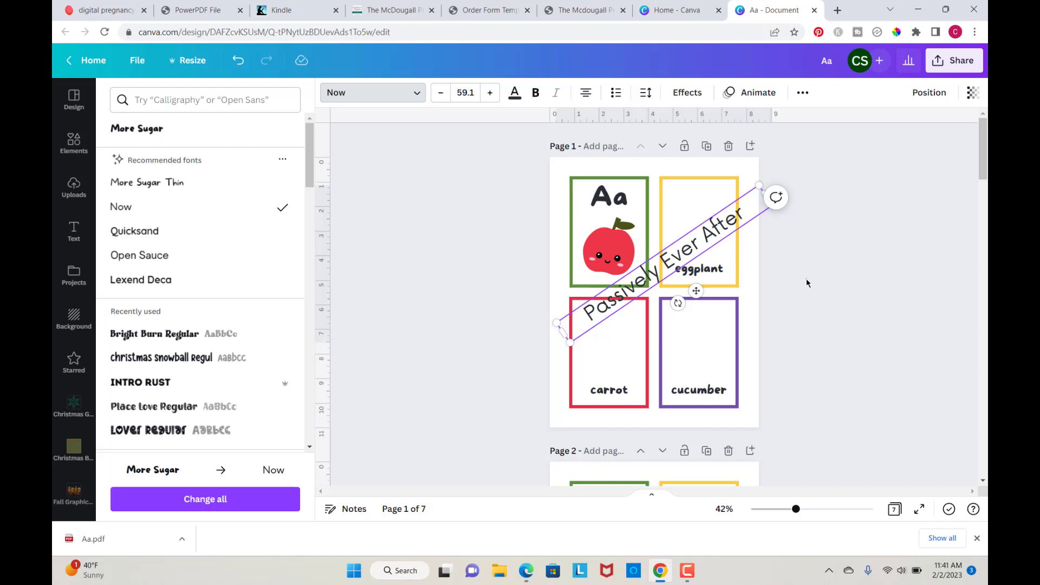
click(677, 240)
click(814, 267)
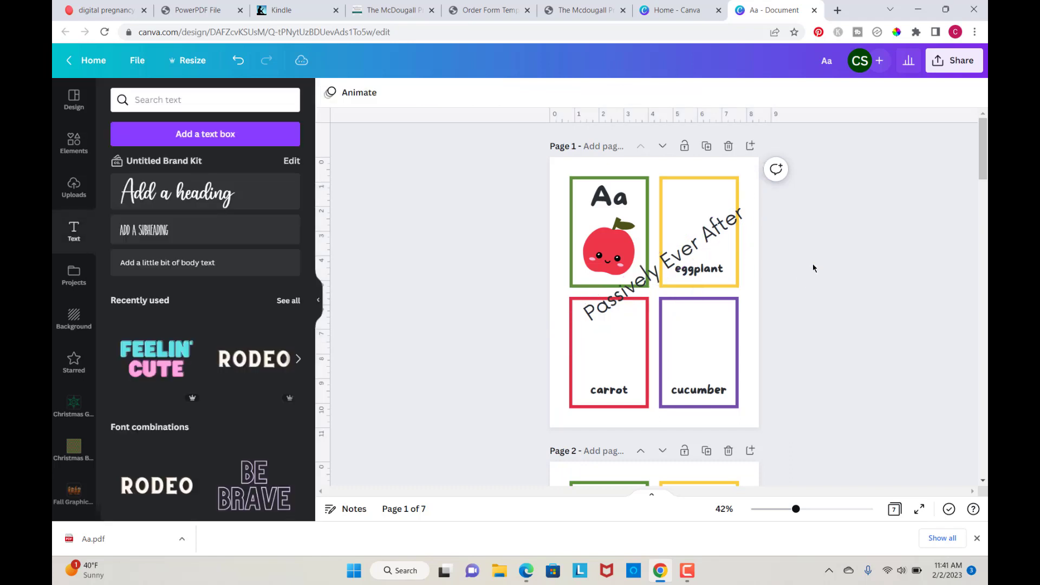
Step: Move the watermark over the top row of cards and set its transparency to 10
drag(708, 241, 679, 207)
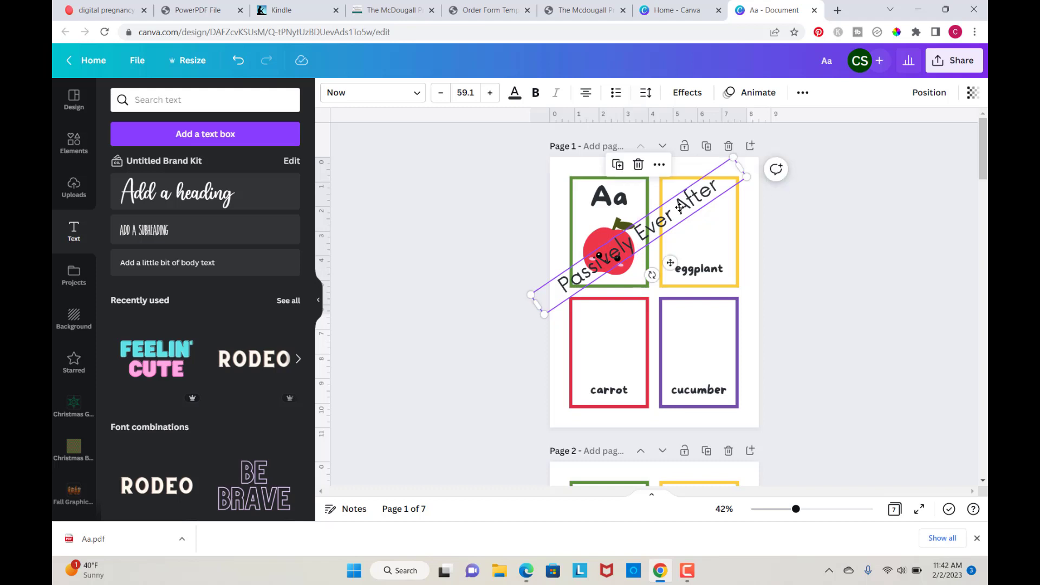
click(973, 94)
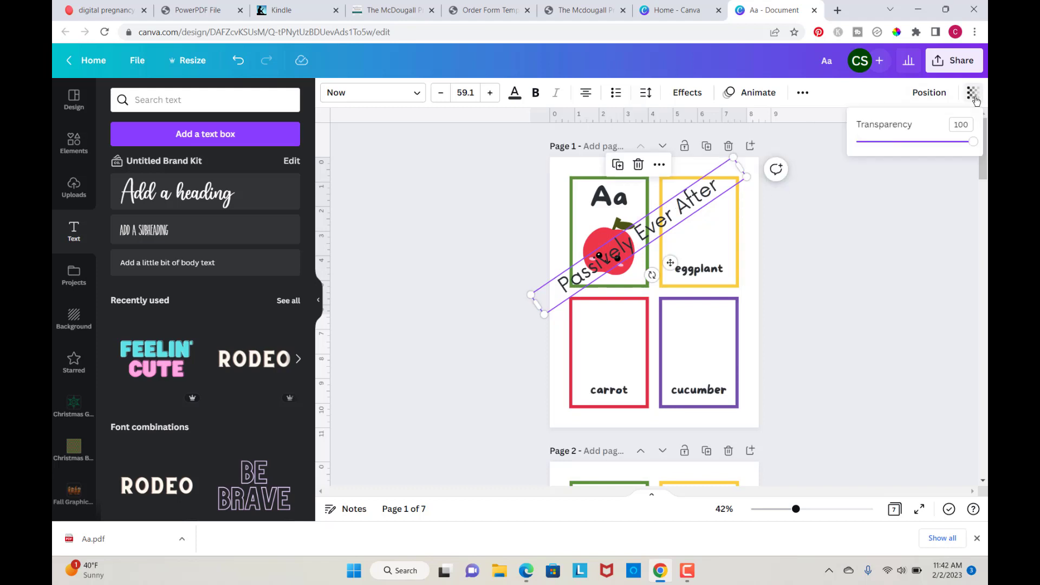
drag(974, 146, 867, 143)
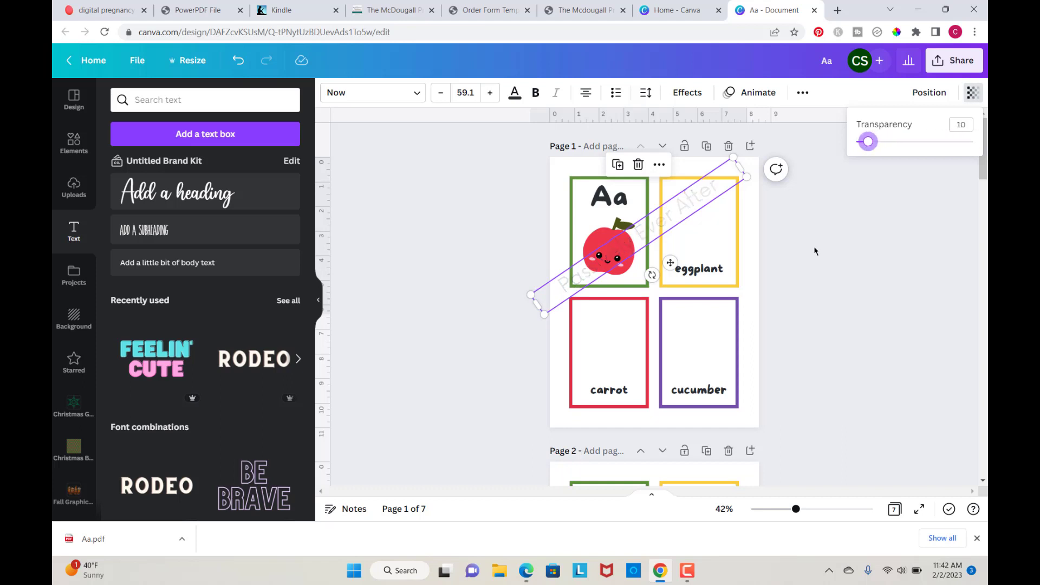
Step: Duplicate the watermark and move the copy diagonally across the bottom row of cards
click(618, 166)
drag(665, 228, 684, 322)
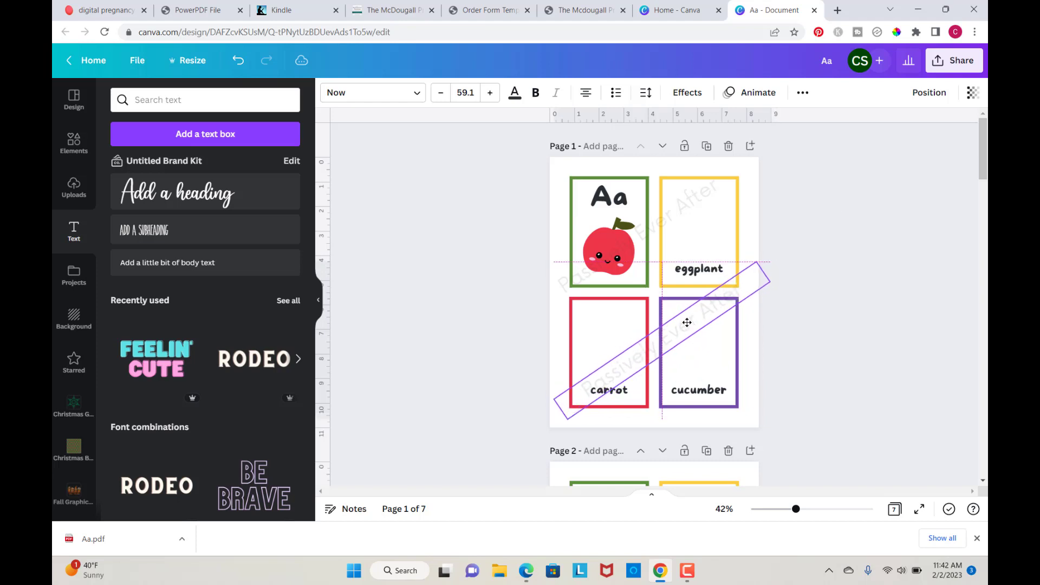
click(834, 211)
Step: Place a watermark diagonally across the top row of cards on the second page
scroll(764, 343, down, 3)
scroll(764, 343, up, 3)
scroll(764, 343, down, 1)
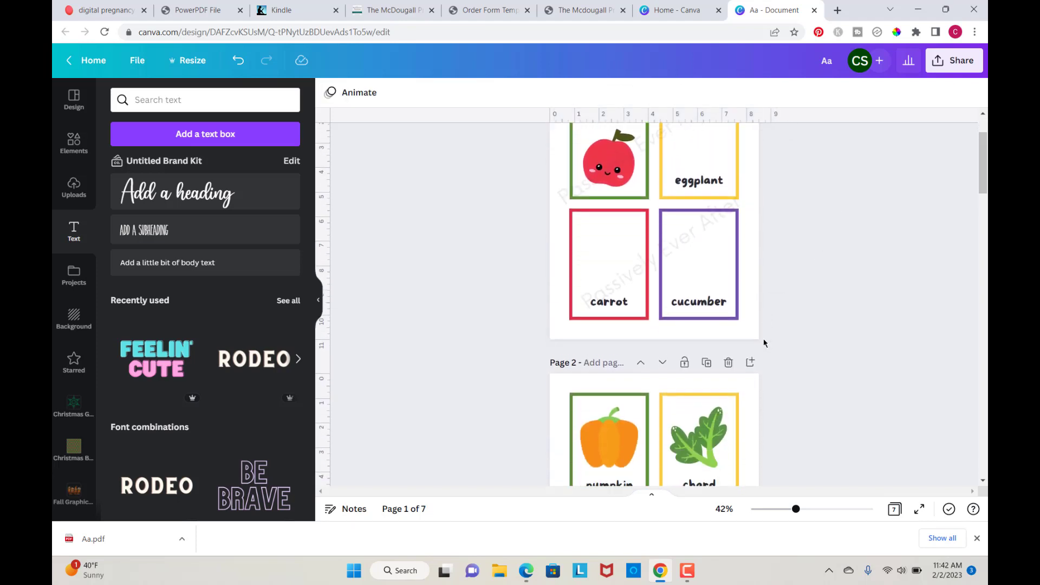
click(663, 257)
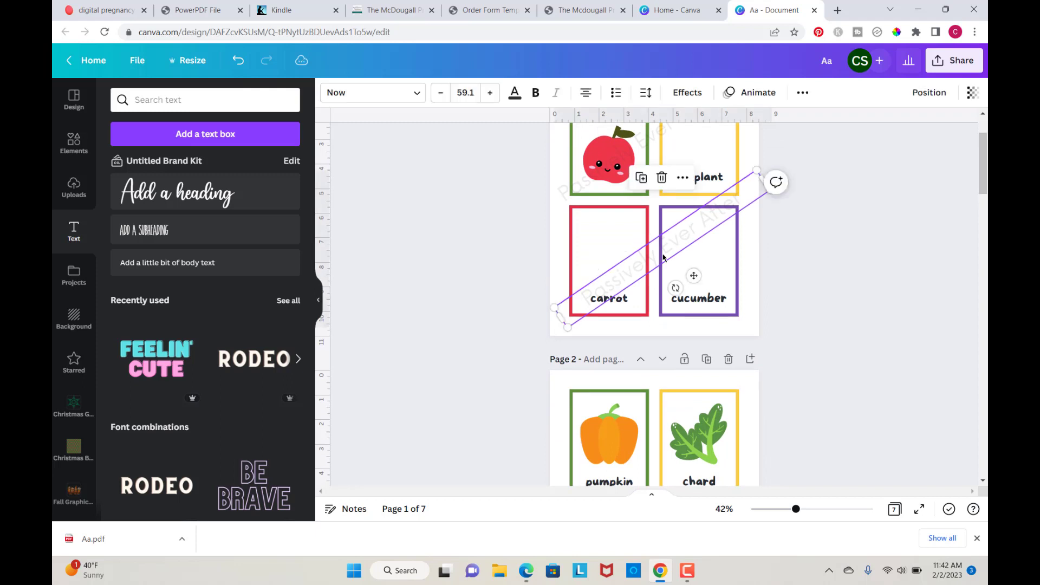
scroll(664, 258, down, 4)
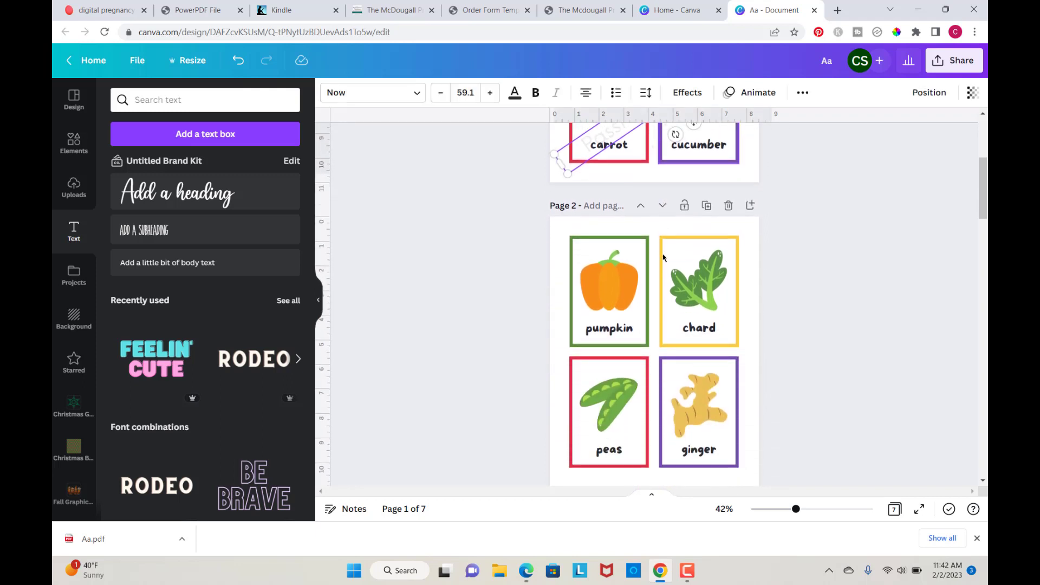
click(647, 361)
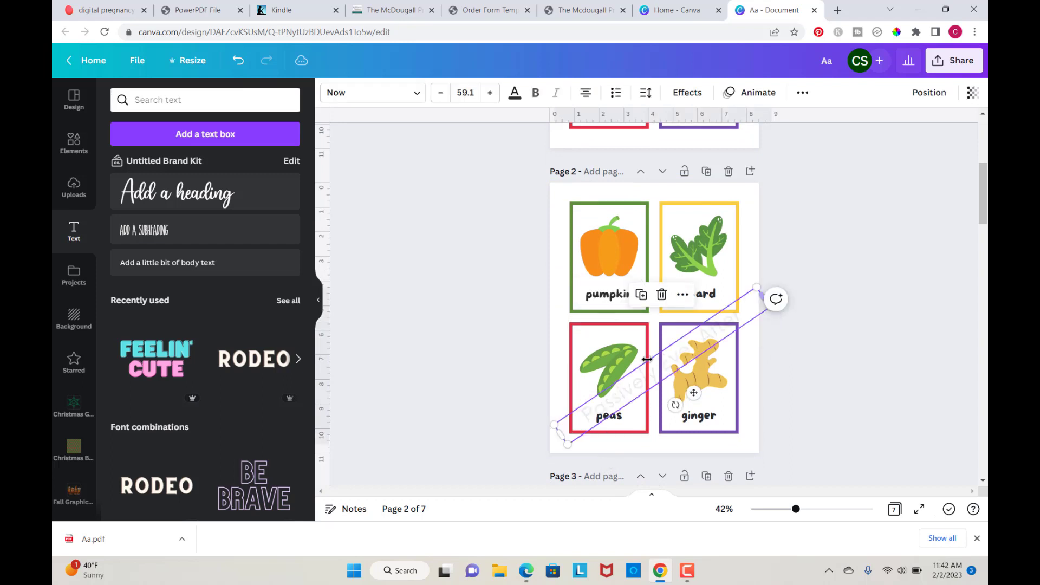
drag(647, 359, 630, 264)
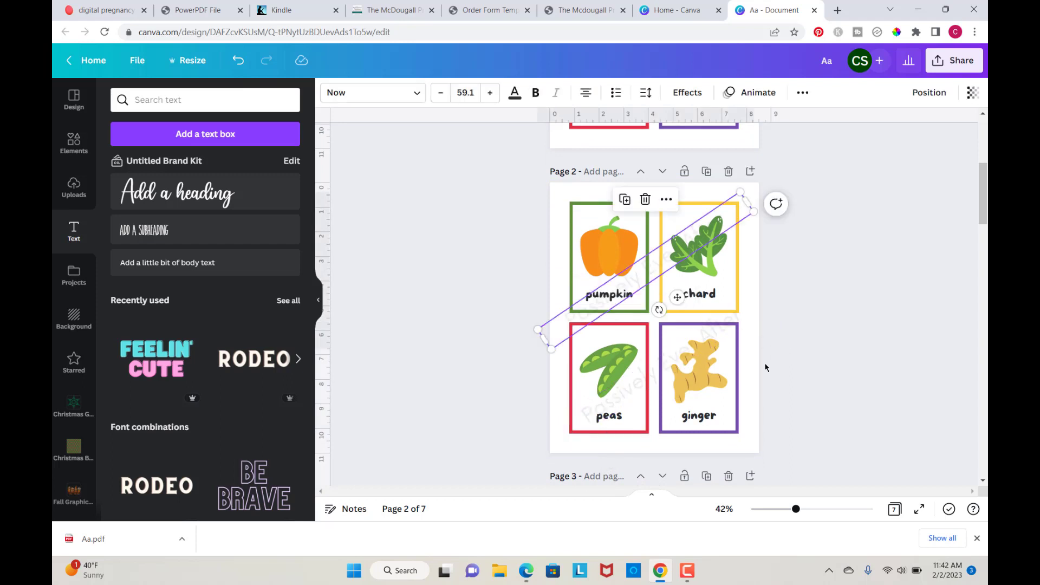
Step: Download all seven pages of the flashcard design as PNG images
scroll(765, 367, down, 1)
scroll(765, 367, up, 1)
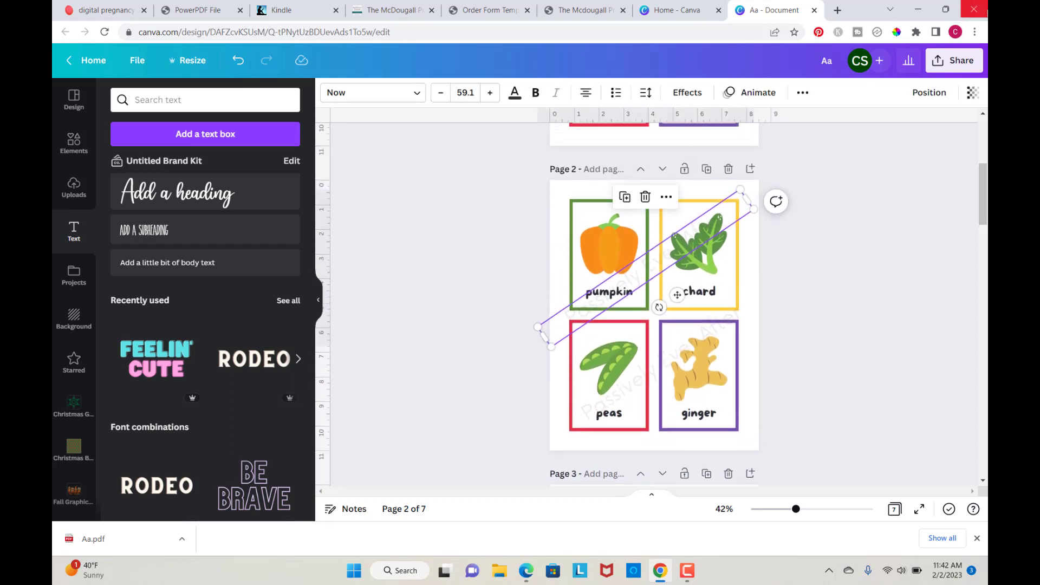
click(954, 69)
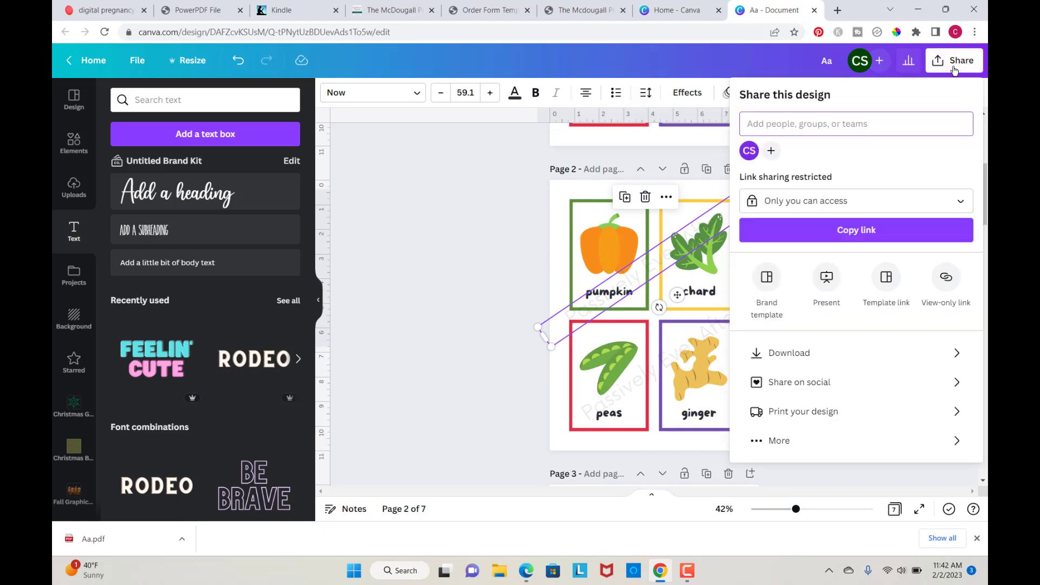
click(955, 354)
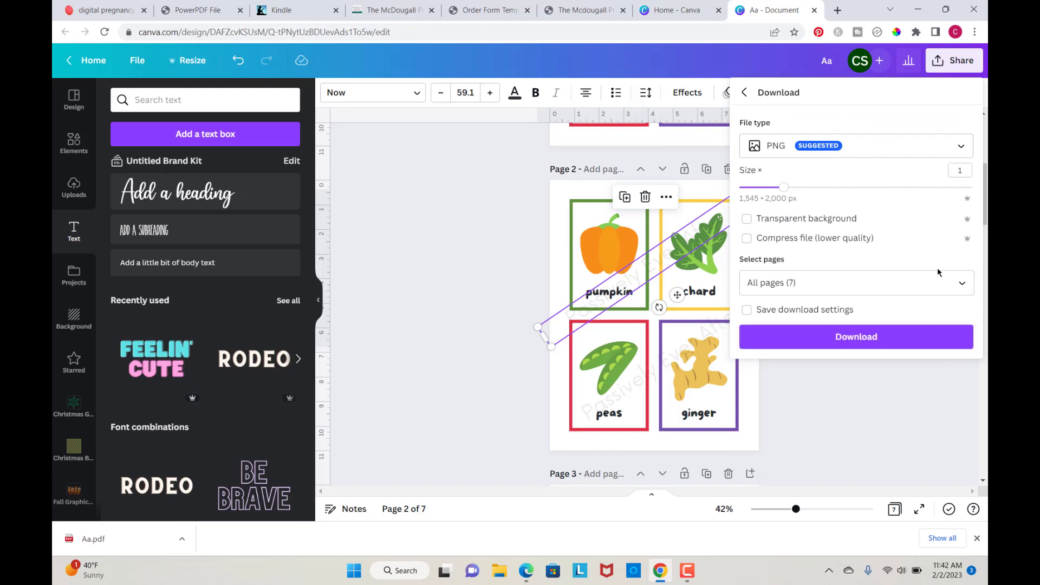
click(962, 287)
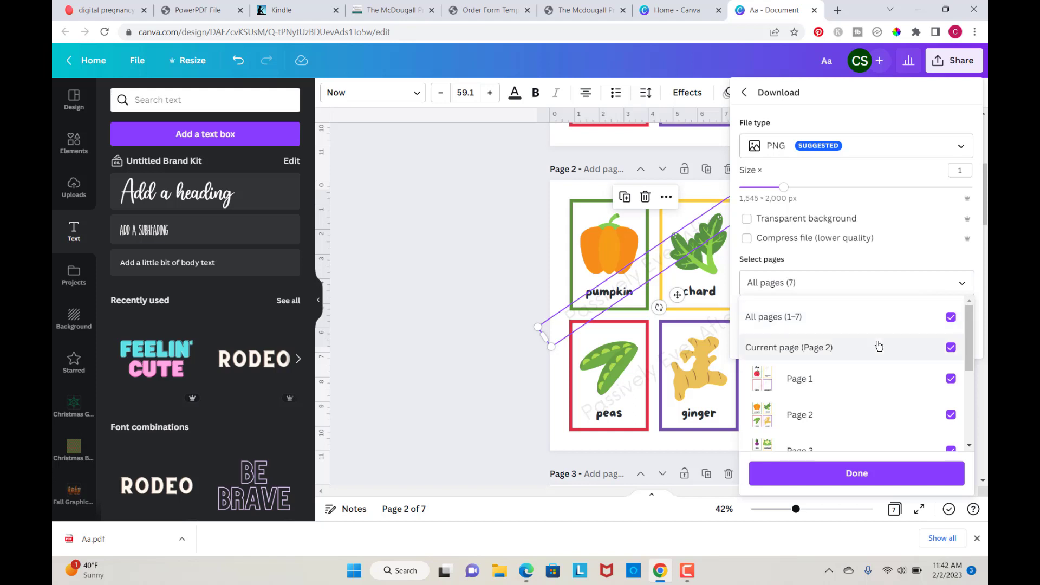
click(861, 475)
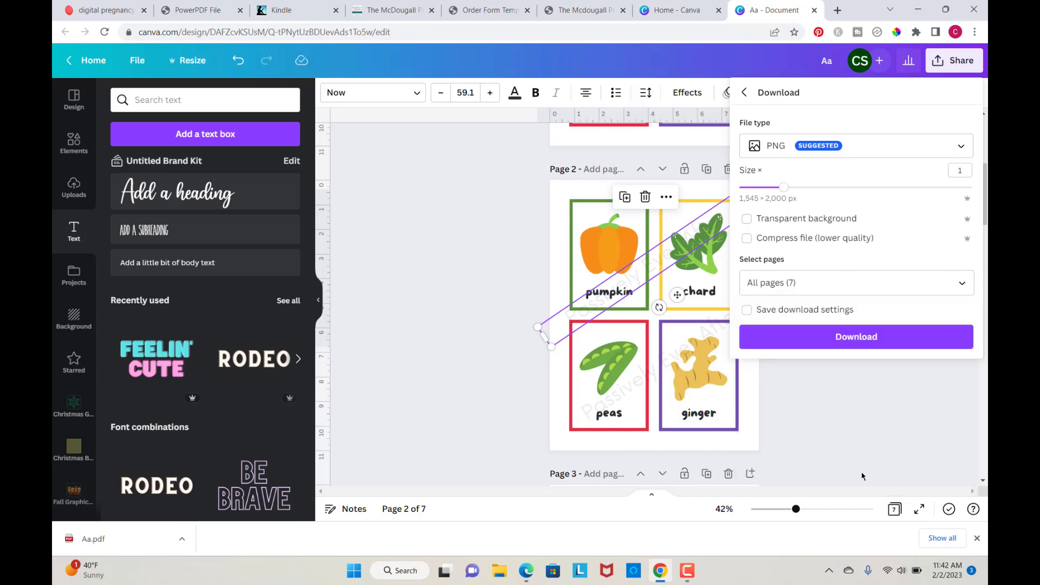
click(869, 337)
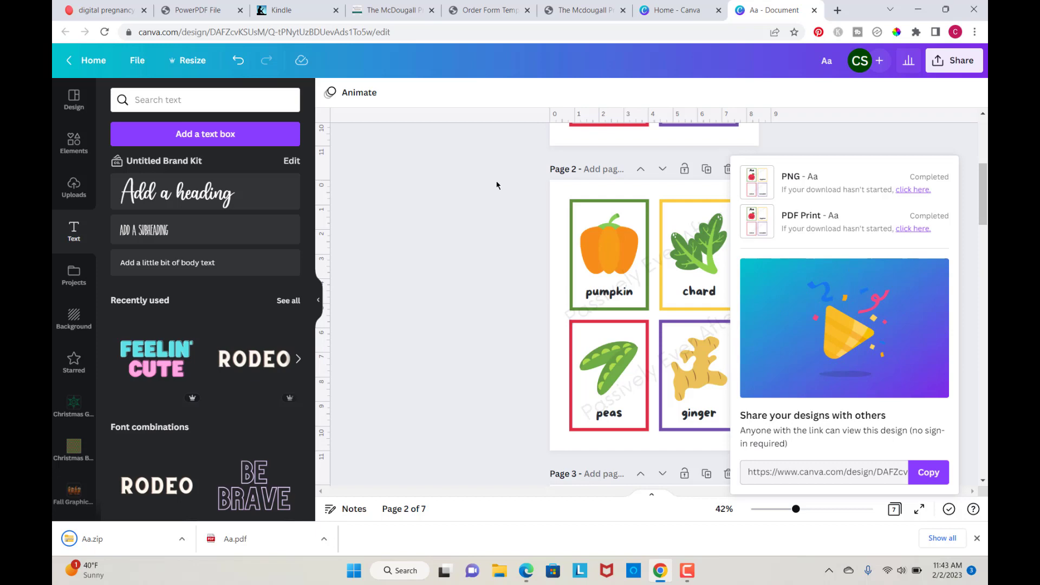
Step: Start a new custom-size design of 2500 × 2000 px from the home page
click(670, 9)
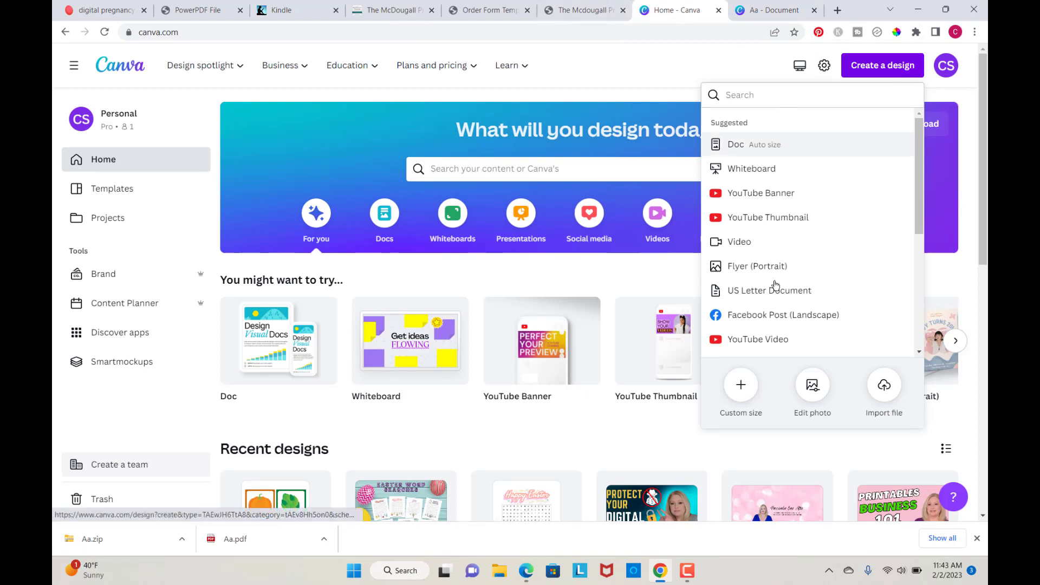
click(739, 390)
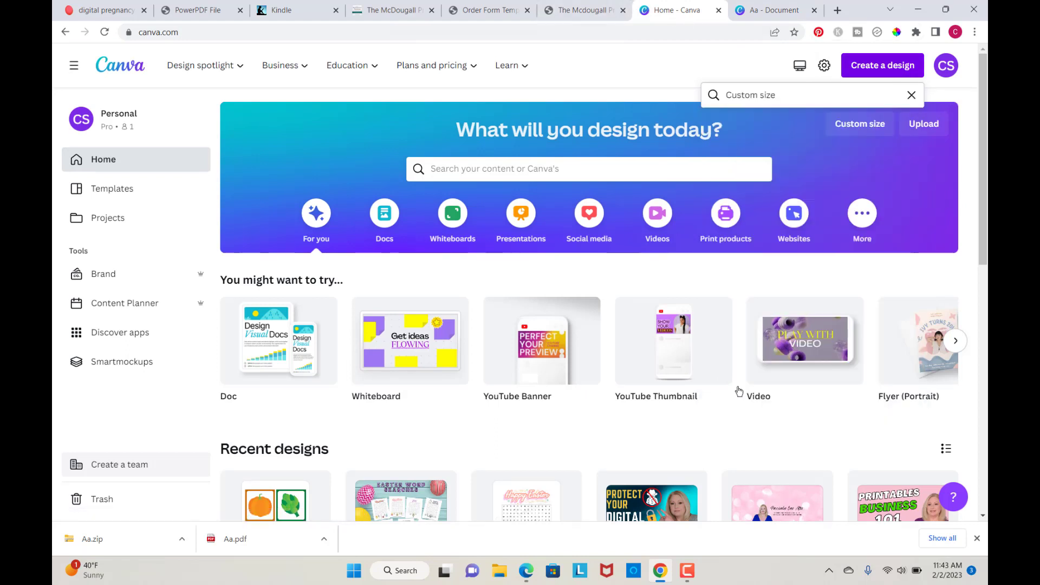
text(2500)
click(792, 147)
text(2000)
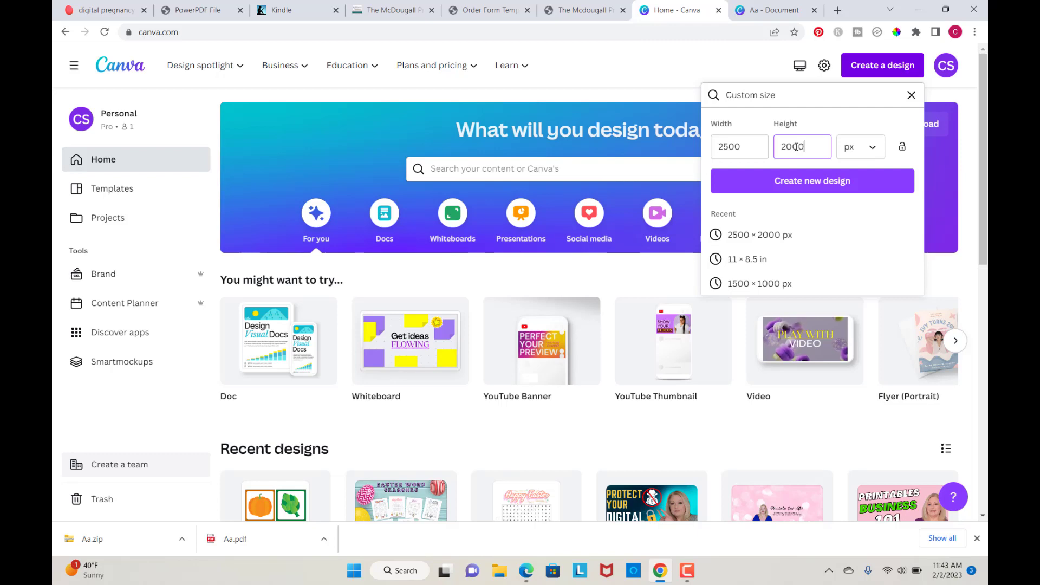
click(821, 181)
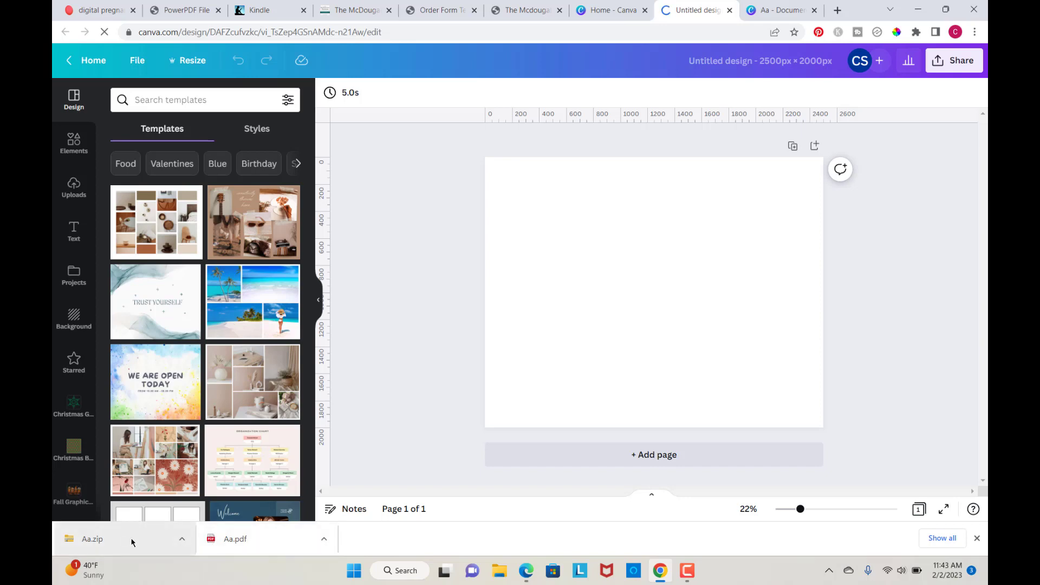
Step: Extract the downloaded Aa zip archive's PNG pages into an Aa folder in Downloads
click(156, 546)
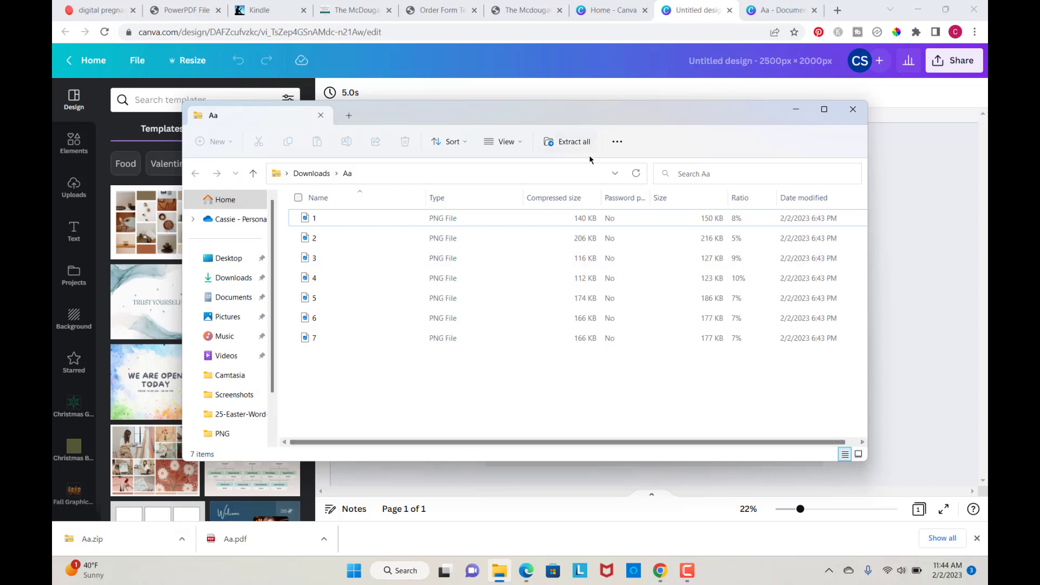
click(573, 150)
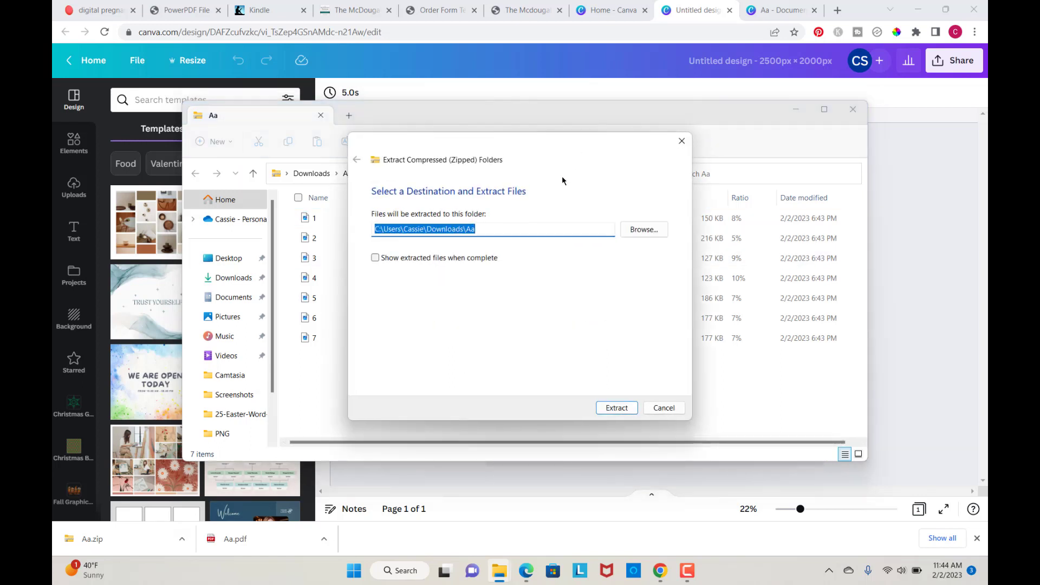
click(618, 407)
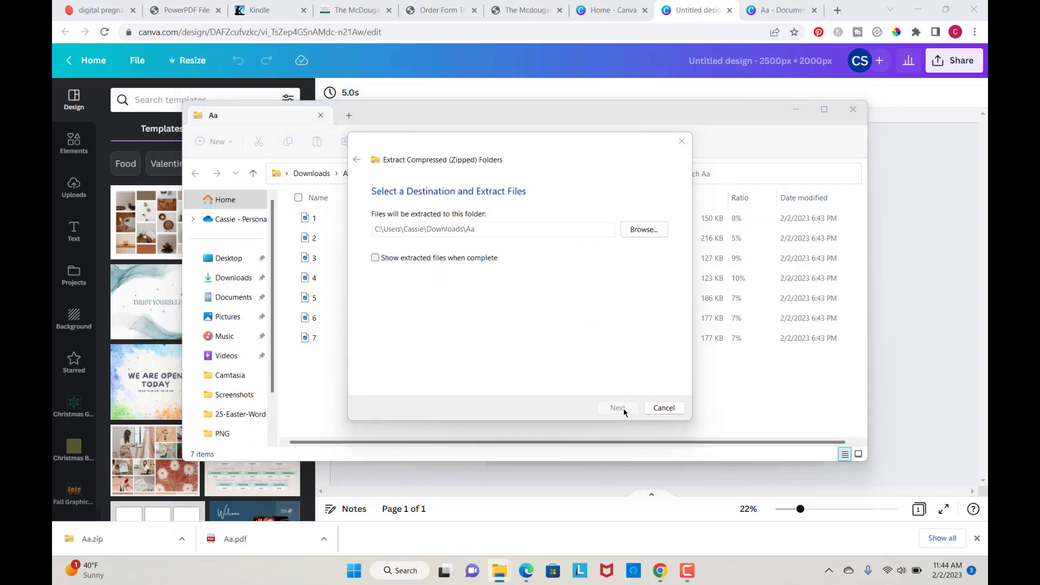
click(853, 110)
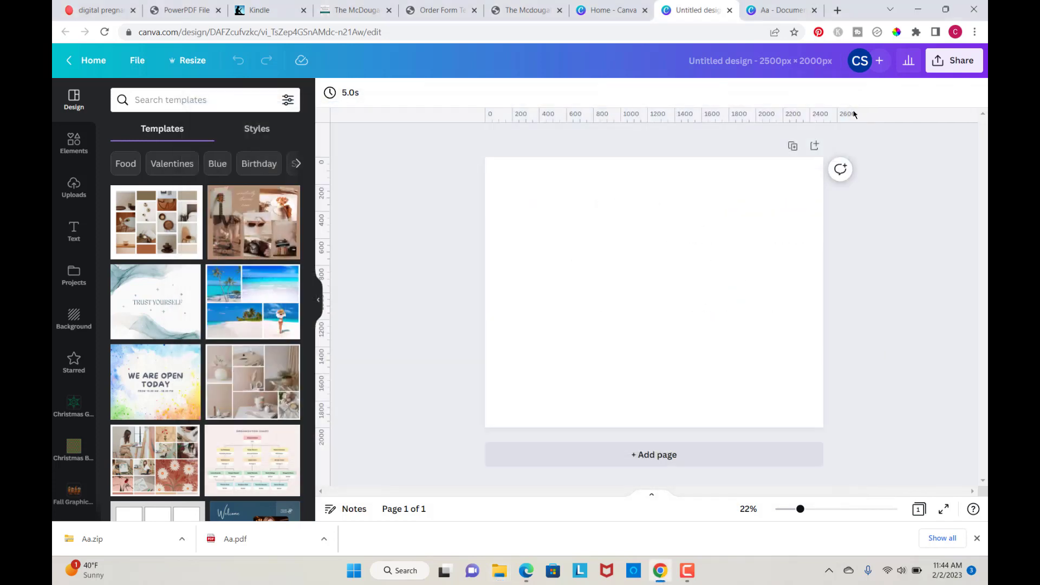
Step: Upload the extracted PNG card pages from the Aa folder into the new design's uploads
click(73, 187)
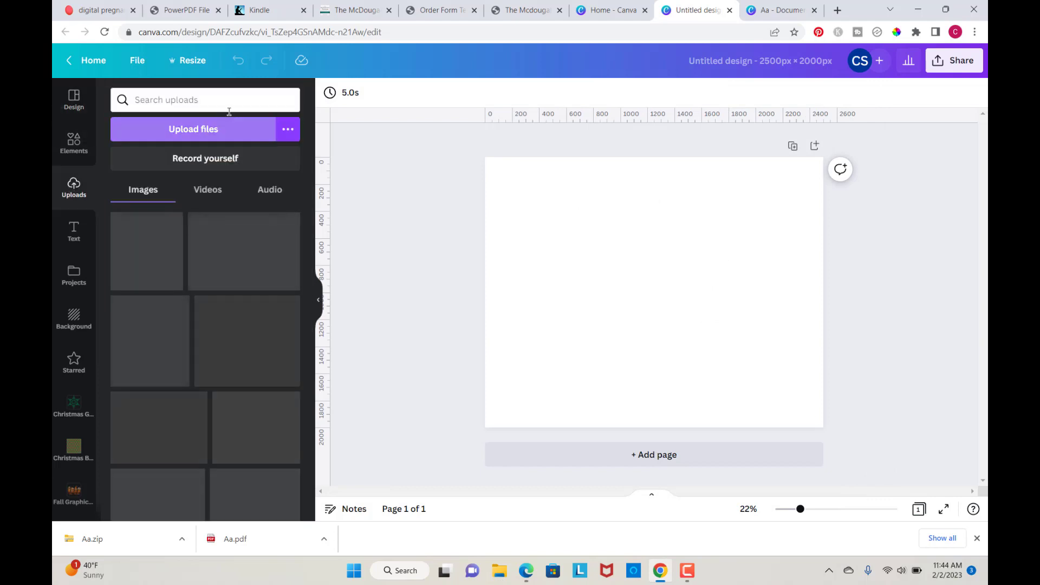
click(208, 131)
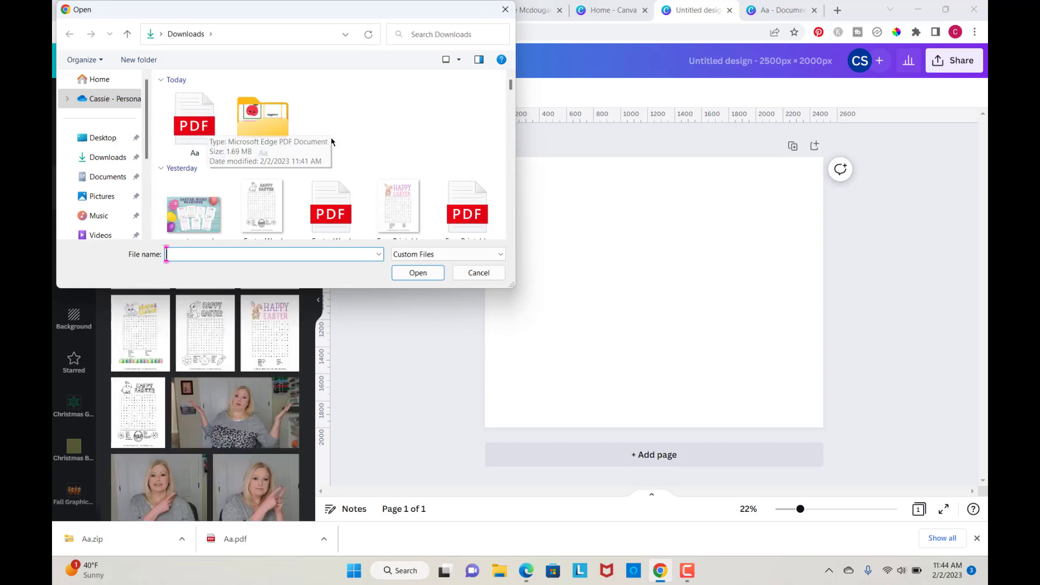
double_click(268, 129)
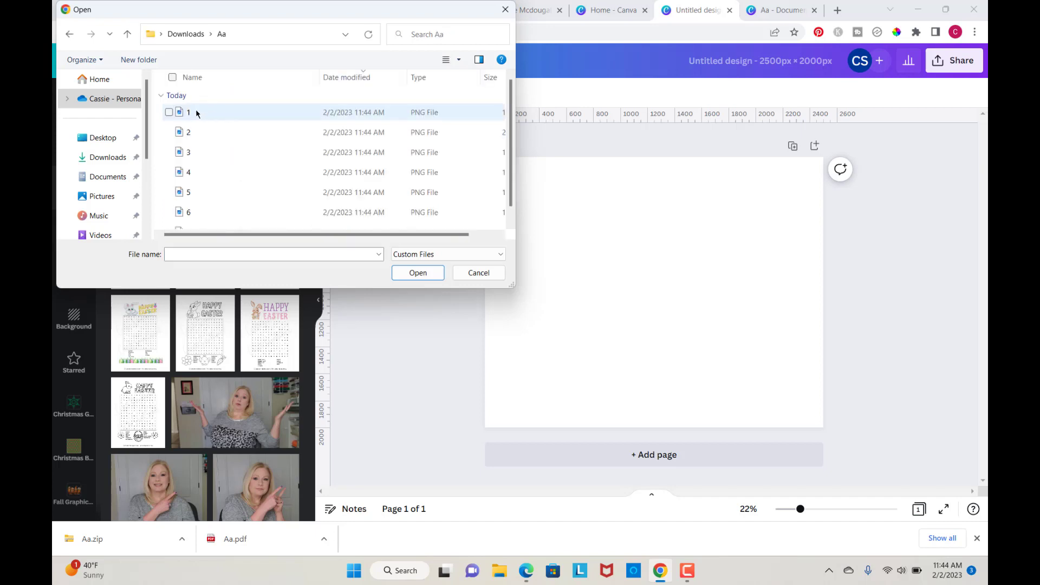
click(196, 113)
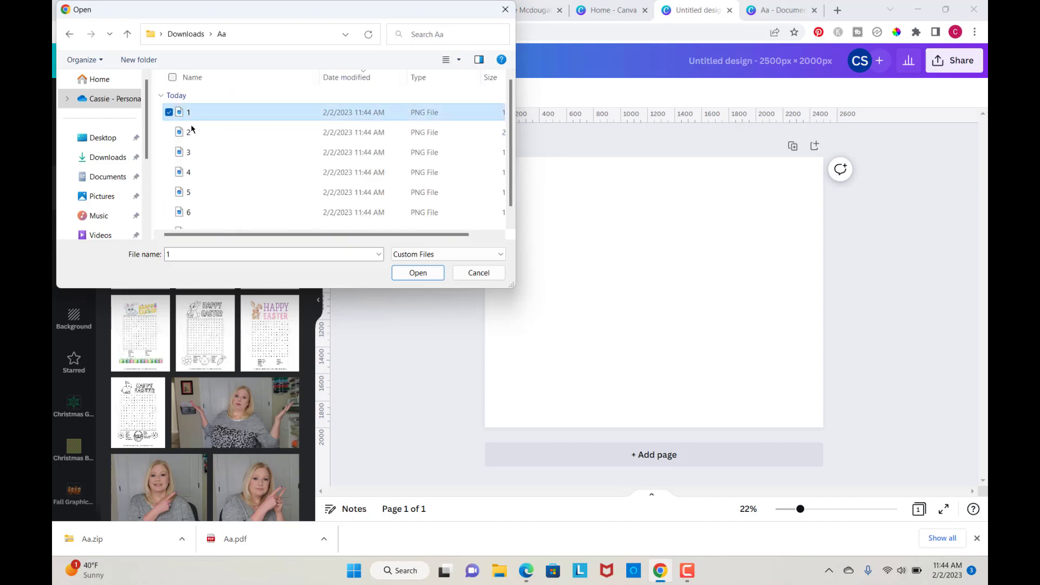
ctrl+click(191, 138)
key(Return)
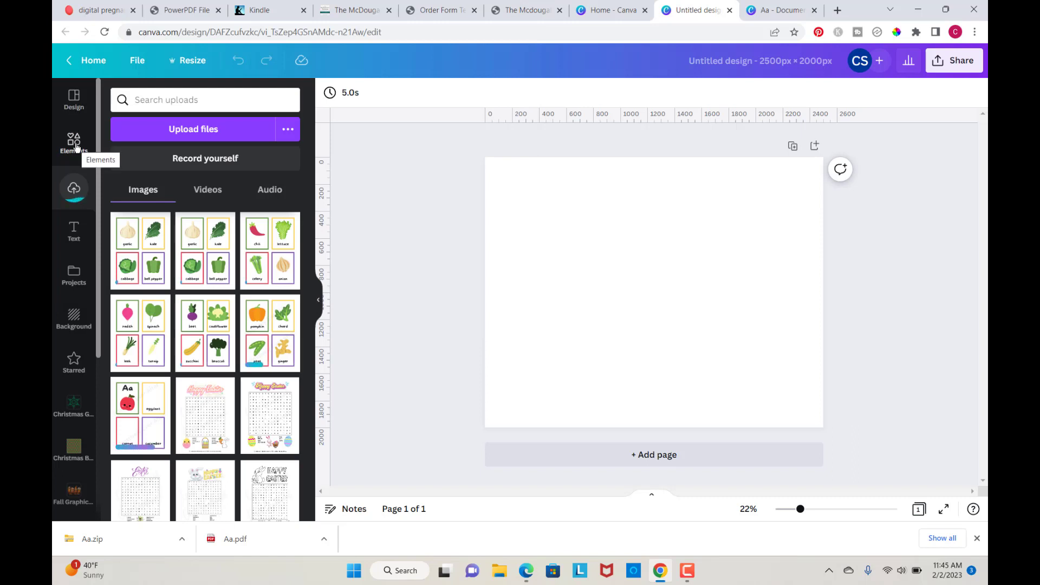
Step: Search elements for a wood background, add a white wood photo, and stretch it to fill the page
click(75, 142)
click(148, 99)
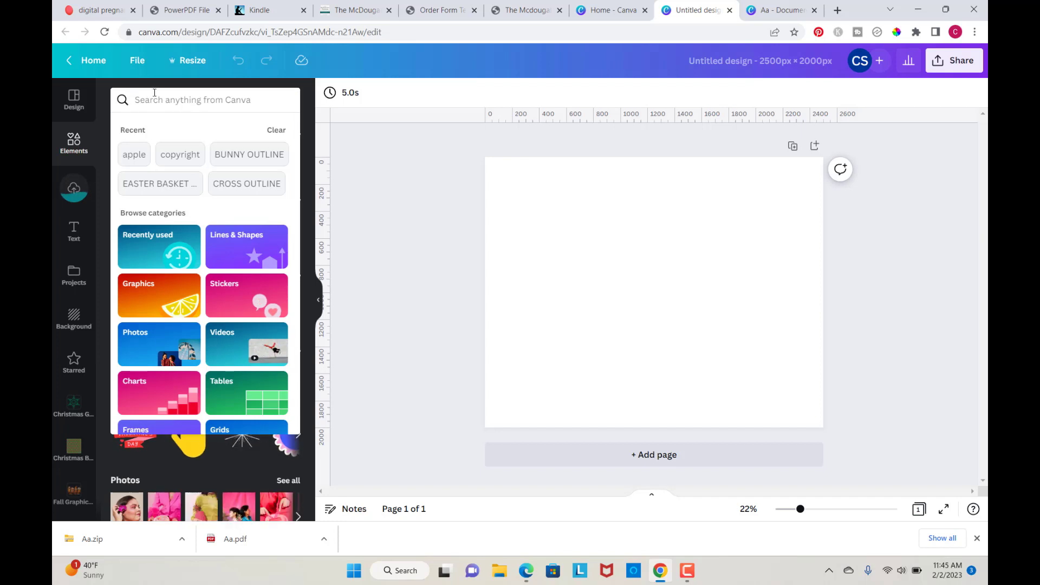
text(wood)
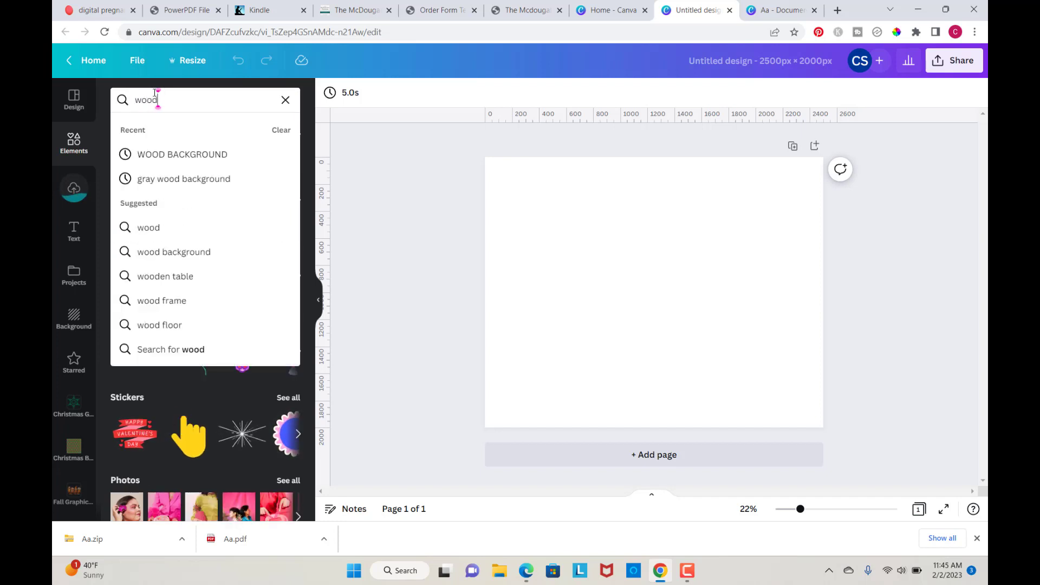
click(188, 155)
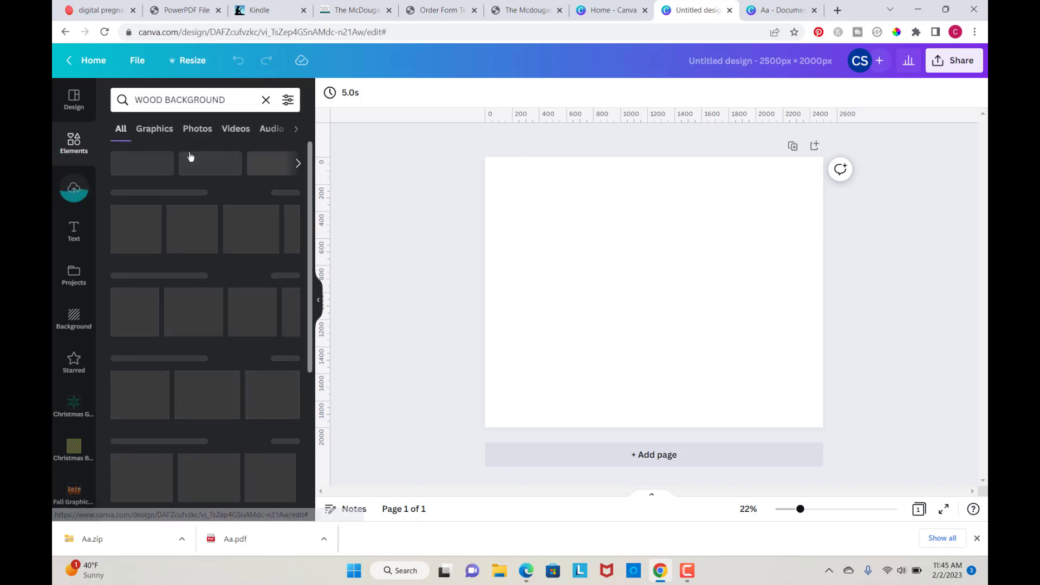
click(225, 234)
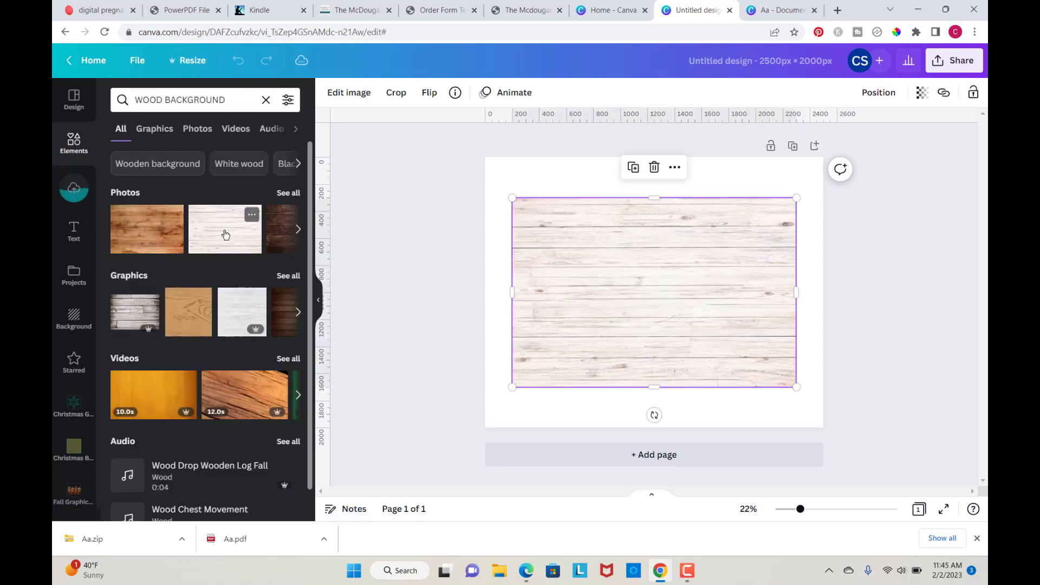
drag(649, 277, 618, 233)
drag(768, 345, 896, 431)
Step: Add six uploaded card pages onto the design and lock the wood background in place
click(70, 194)
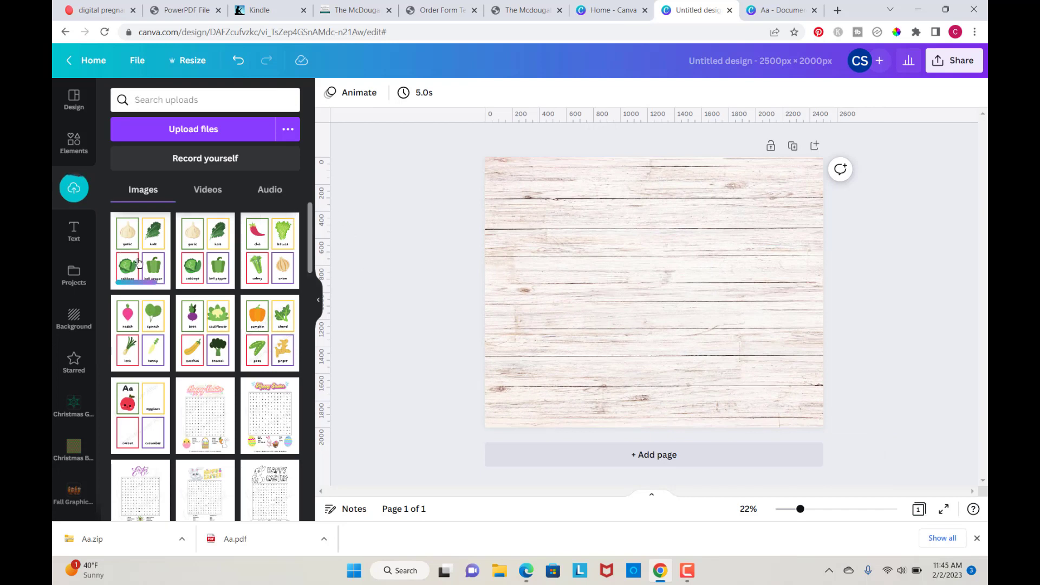
click(205, 264)
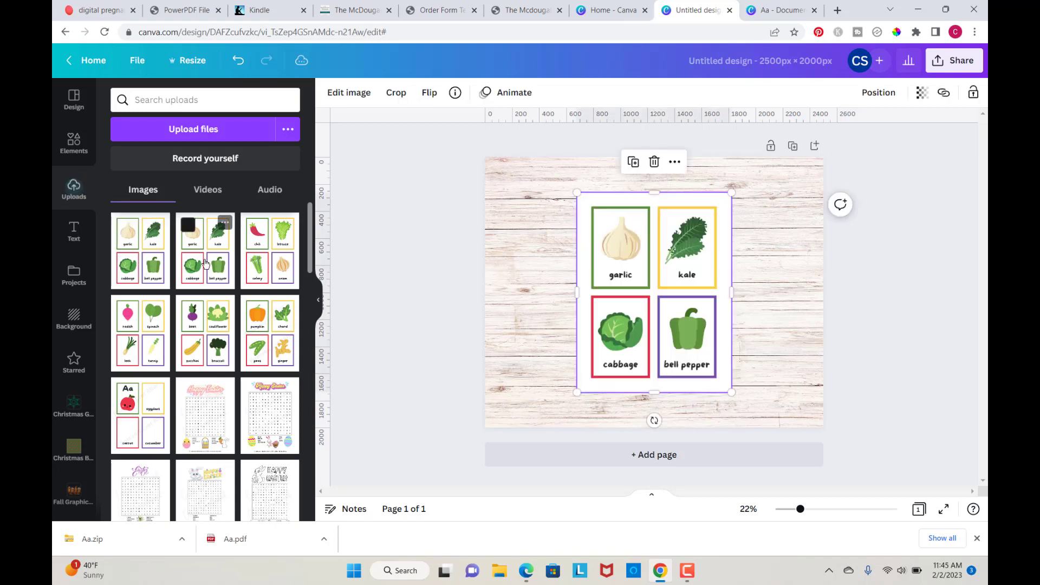
click(260, 264)
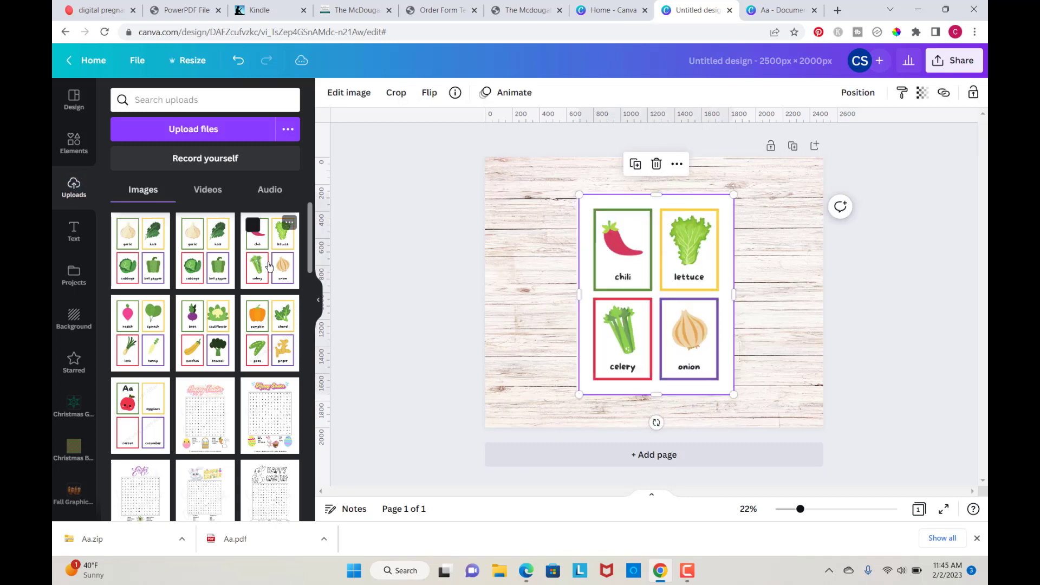
click(143, 340)
click(202, 340)
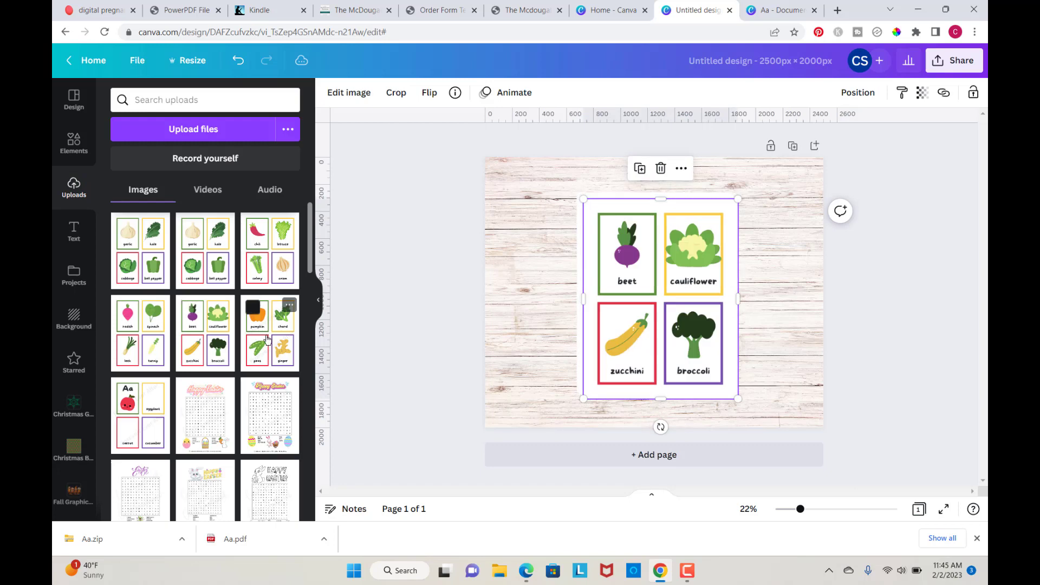
click(267, 339)
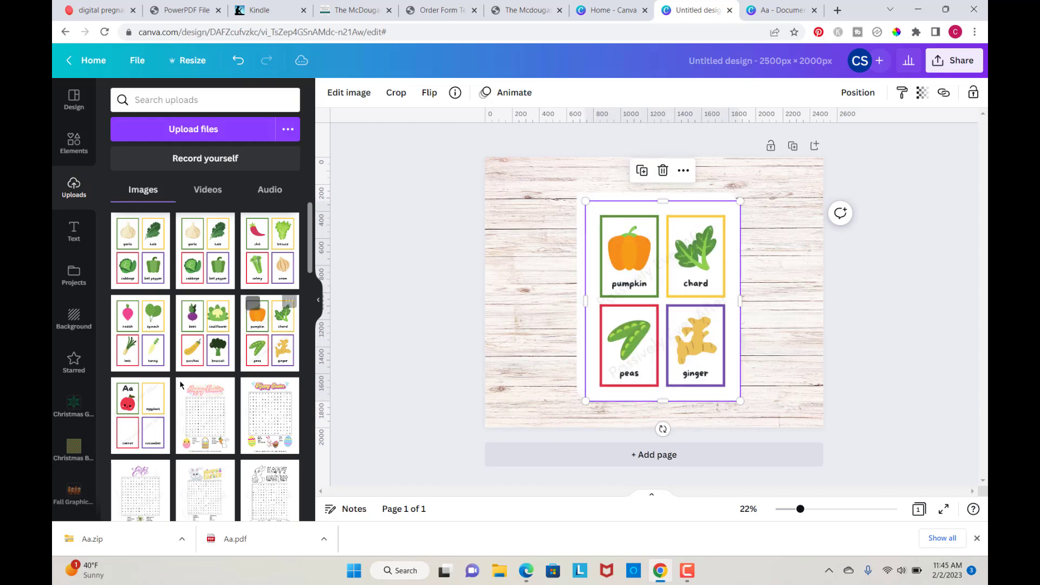
click(143, 410)
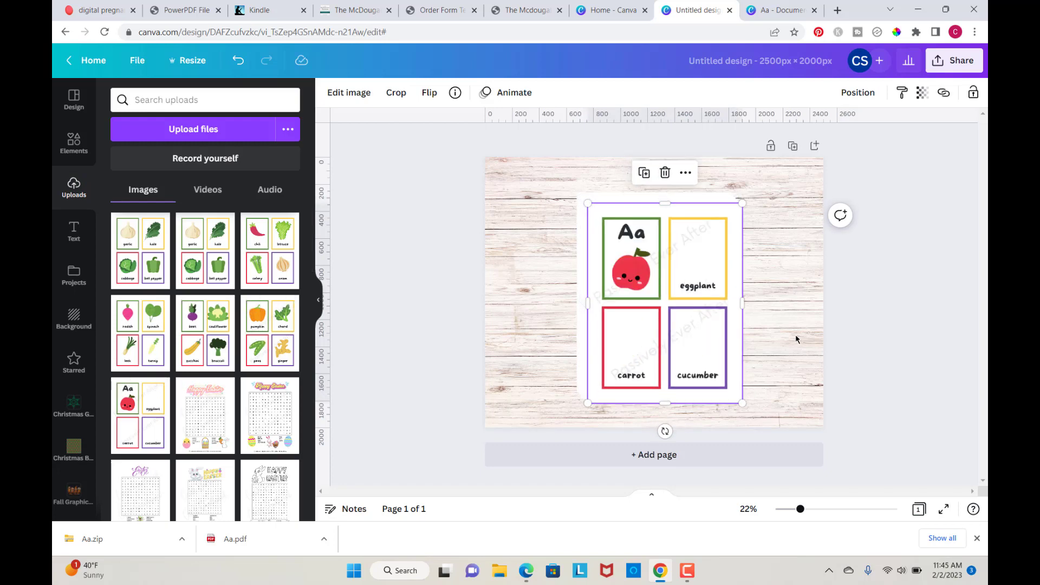
click(798, 291)
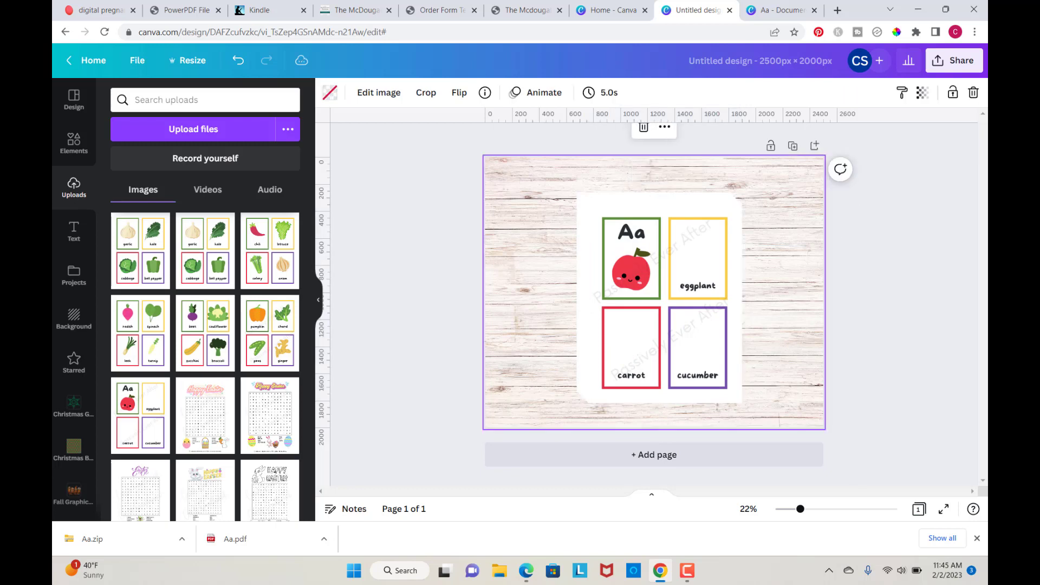
click(955, 99)
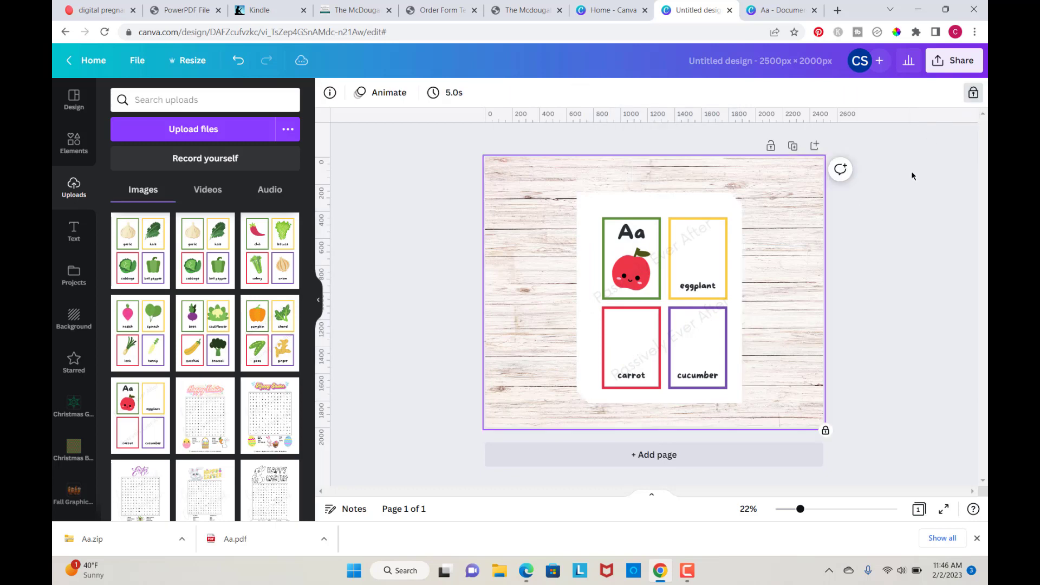
Step: Select all the stacked card images and scale them down together to a smaller size
drag(560, 190, 757, 400)
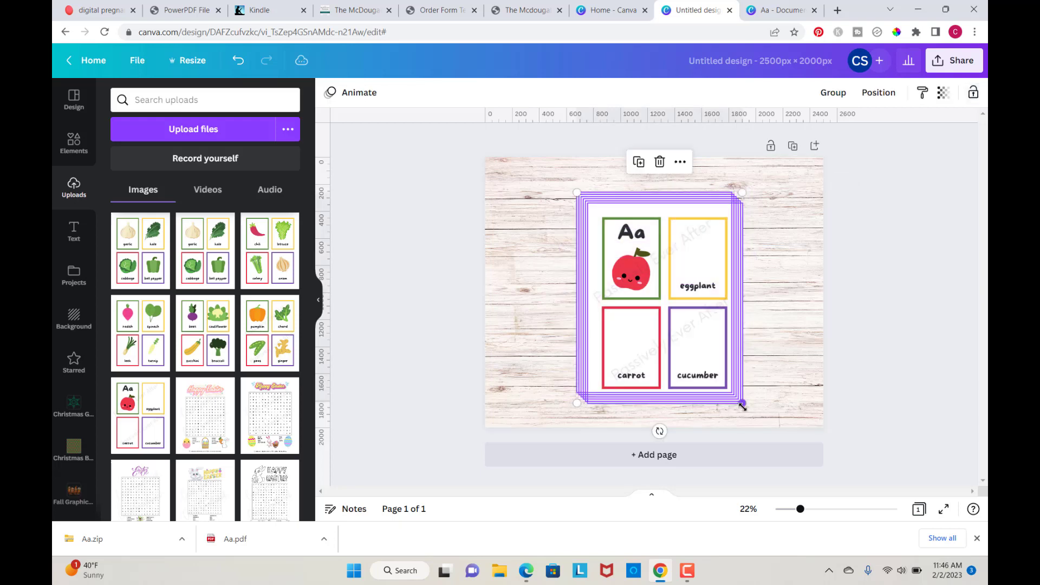
drag(707, 372, 650, 316)
drag(572, 300, 539, 368)
click(700, 342)
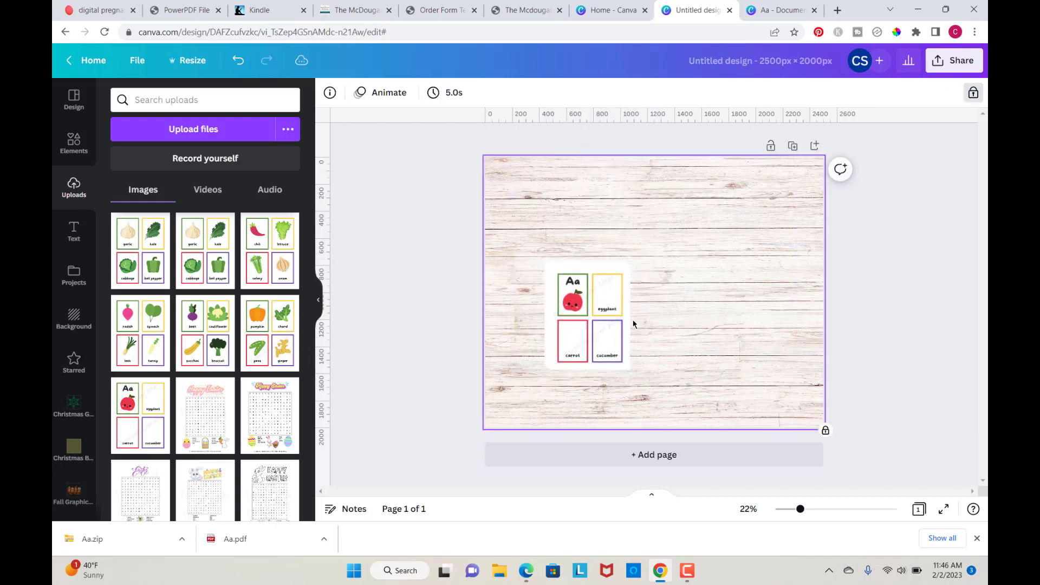
Step: Arrange the six card images in two rows of three across the wood background
drag(590, 309, 746, 233)
click(603, 312)
drag(602, 312, 660, 231)
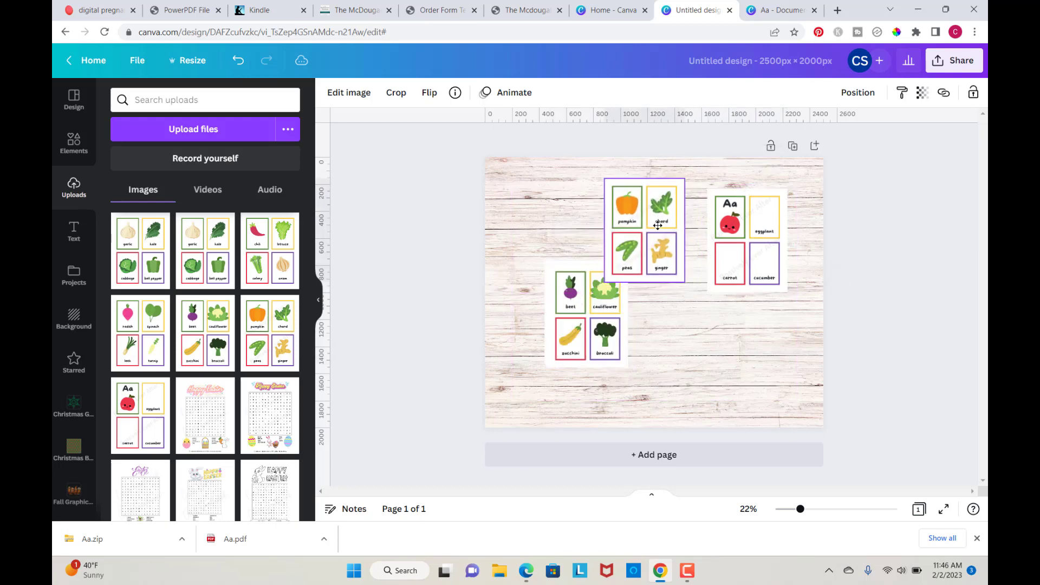
drag(576, 303, 524, 366)
drag(597, 327, 659, 361)
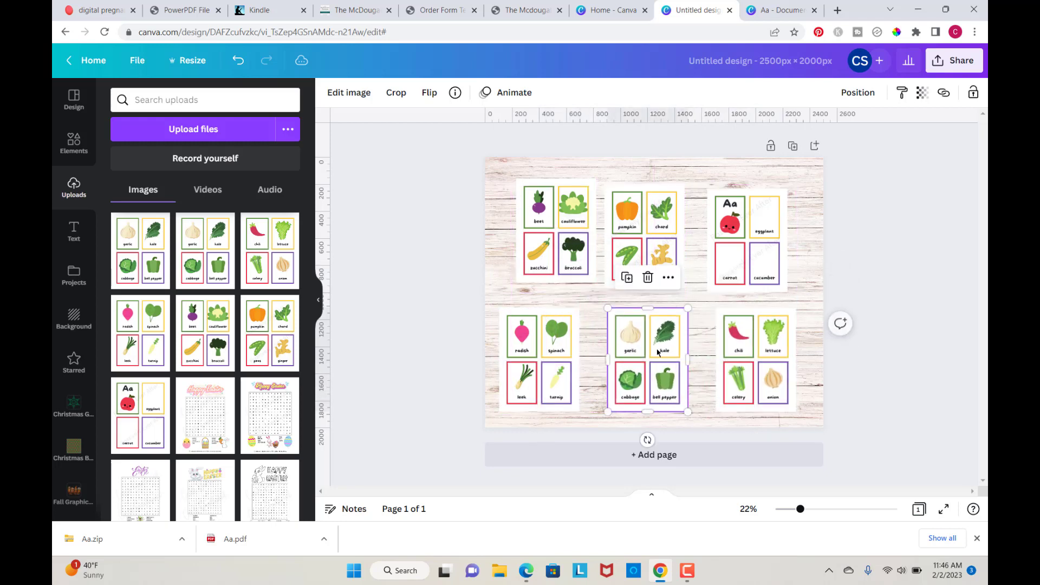
Step: Rotate each of the six card images to a slight tilt so they look casually scattered
click(563, 242)
drag(555, 311, 573, 309)
click(661, 262)
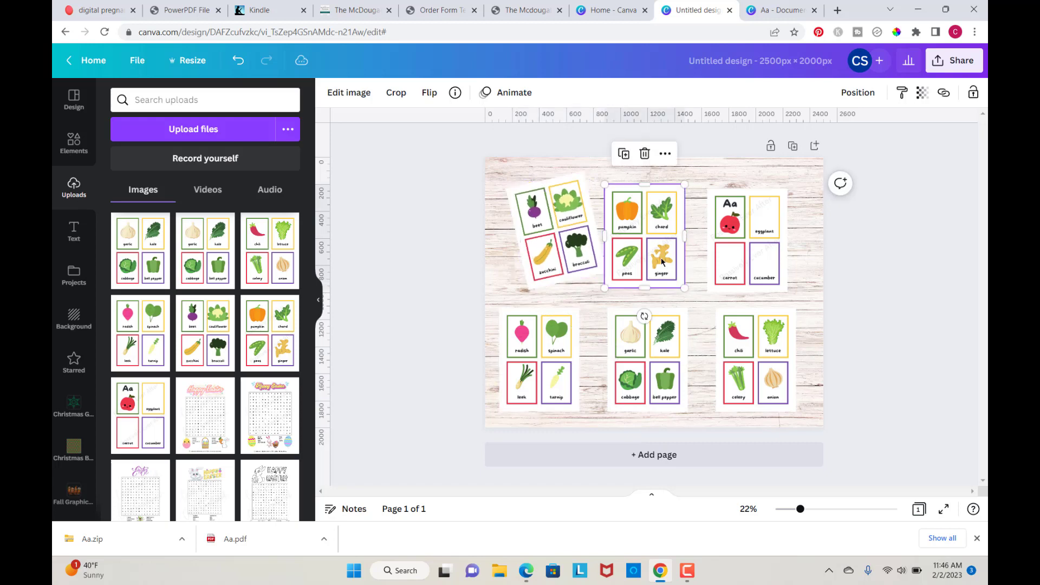
drag(639, 315, 631, 313)
click(755, 242)
drag(747, 319, 733, 315)
drag(539, 359, 552, 352)
drag(553, 432, 565, 430)
click(647, 360)
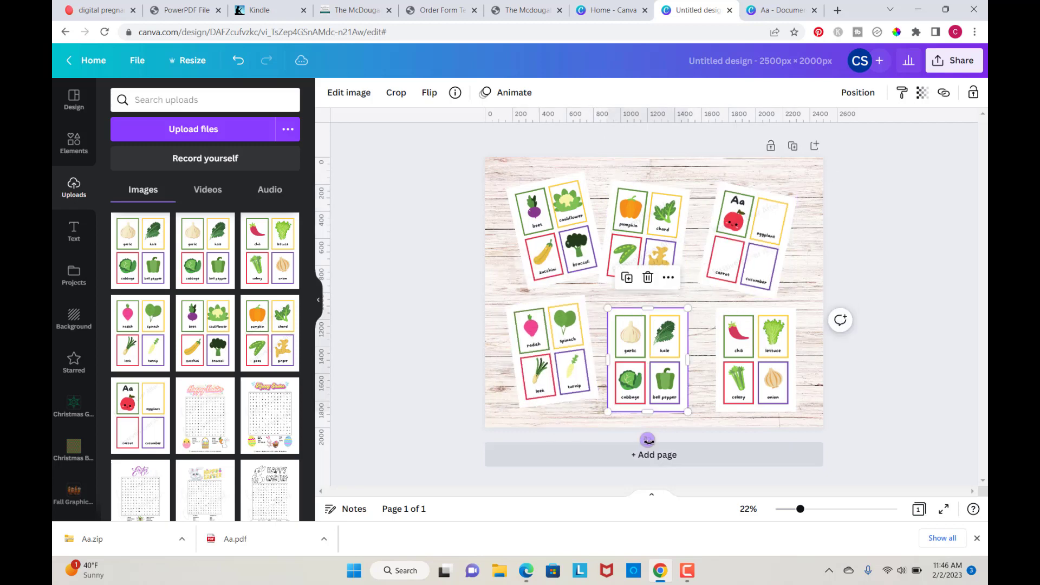
drag(644, 440, 634, 438)
drag(756, 360, 738, 357)
drag(736, 435, 727, 433)
Step: Nudge the tilted card images closer together into a tighter arrangement on the wood background
drag(552, 233, 552, 246)
drag(646, 236, 646, 252)
drag(724, 240, 723, 251)
drag(718, 373, 712, 374)
drag(639, 378, 634, 377)
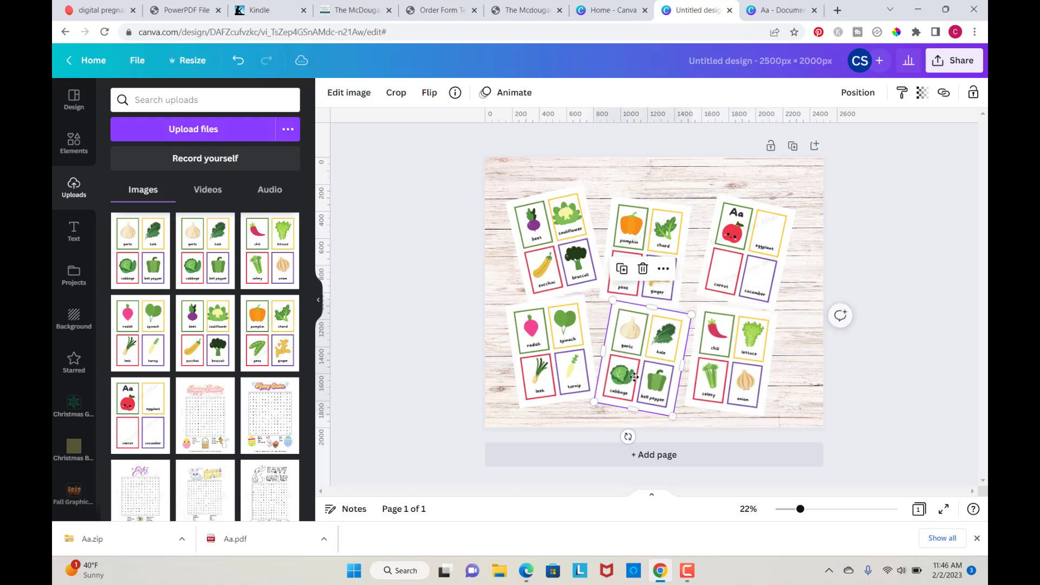
Step: Apply a Drop shadow effect to the beet card image
click(563, 252)
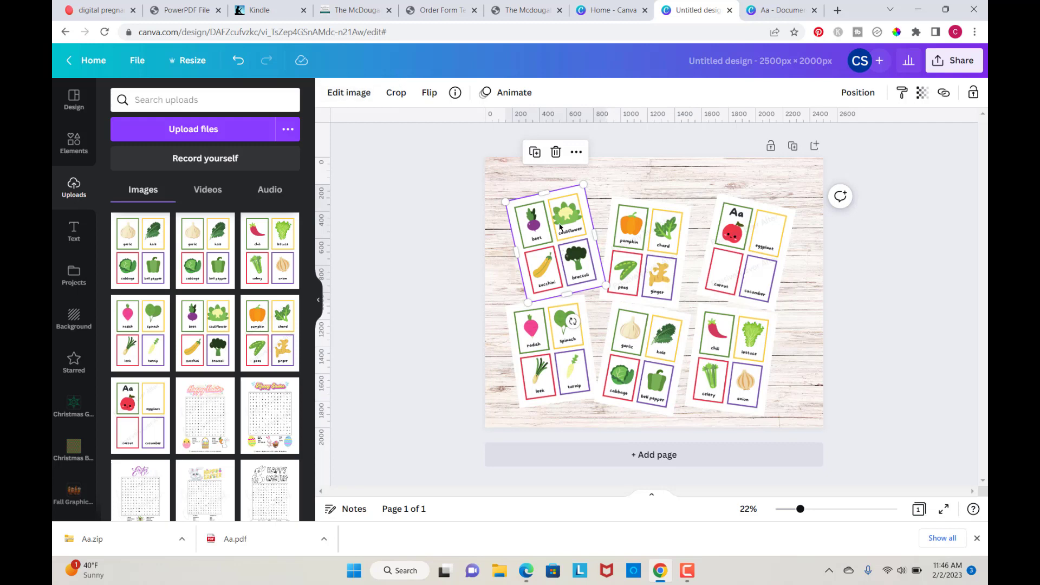
click(357, 95)
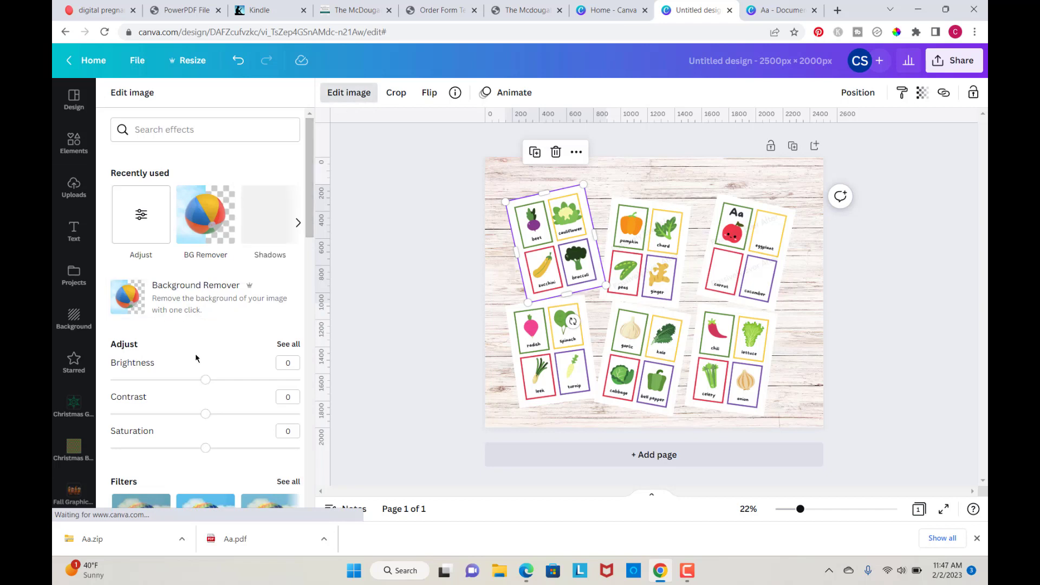
scroll(182, 353, down, 2)
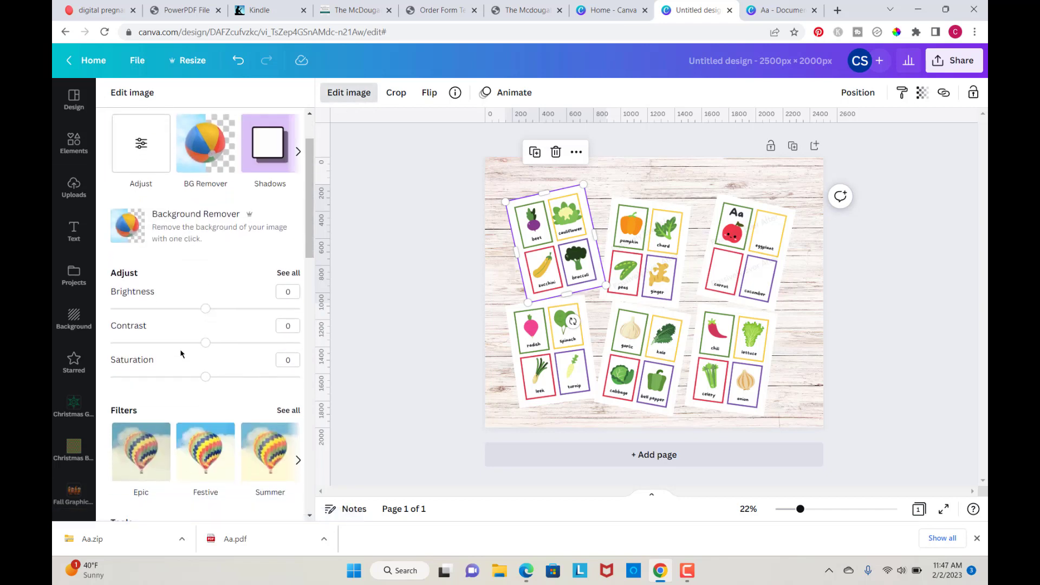
scroll(181, 353, up, 2)
click(273, 216)
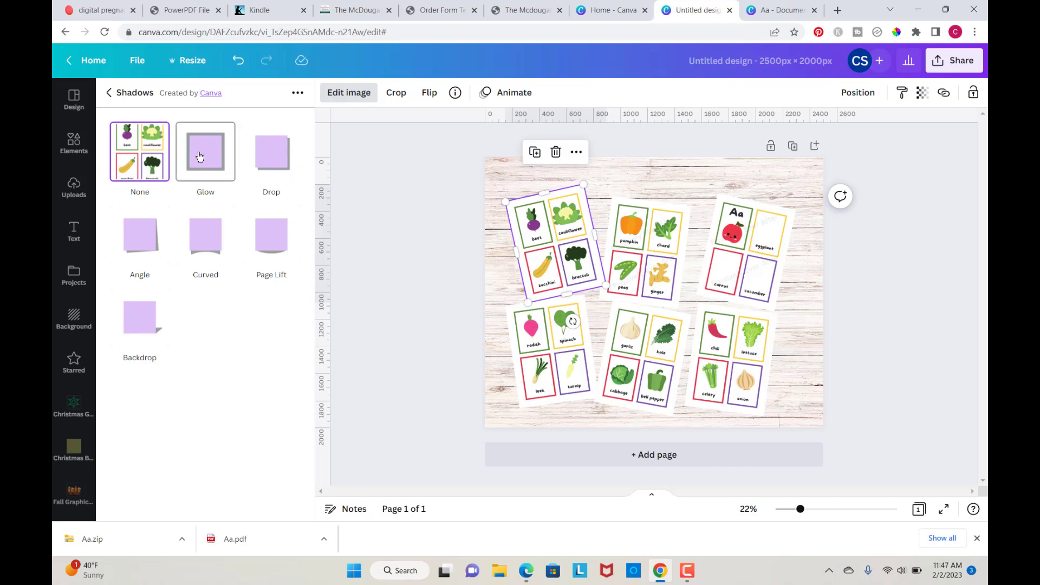
click(275, 161)
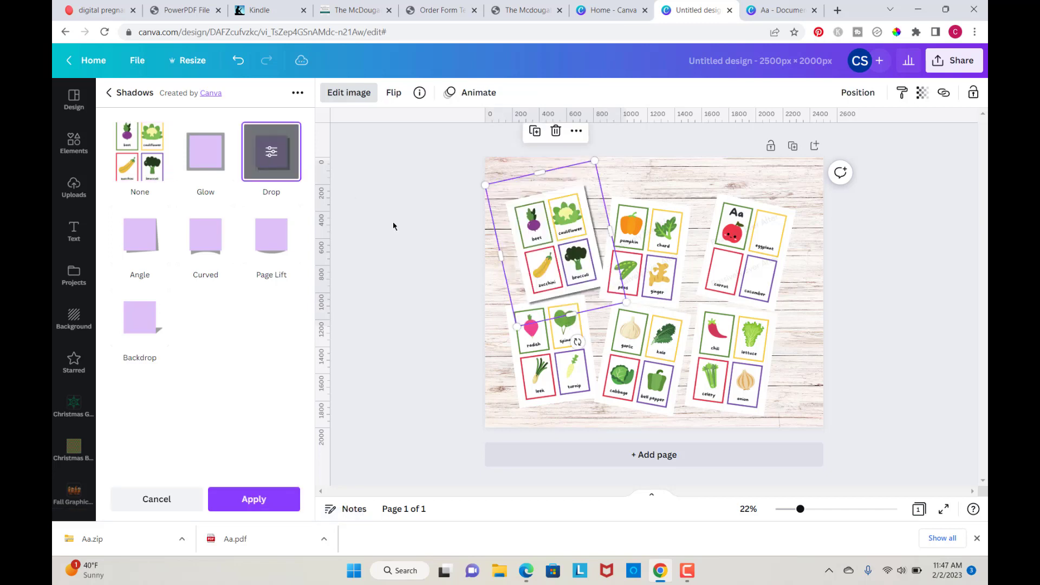
click(252, 501)
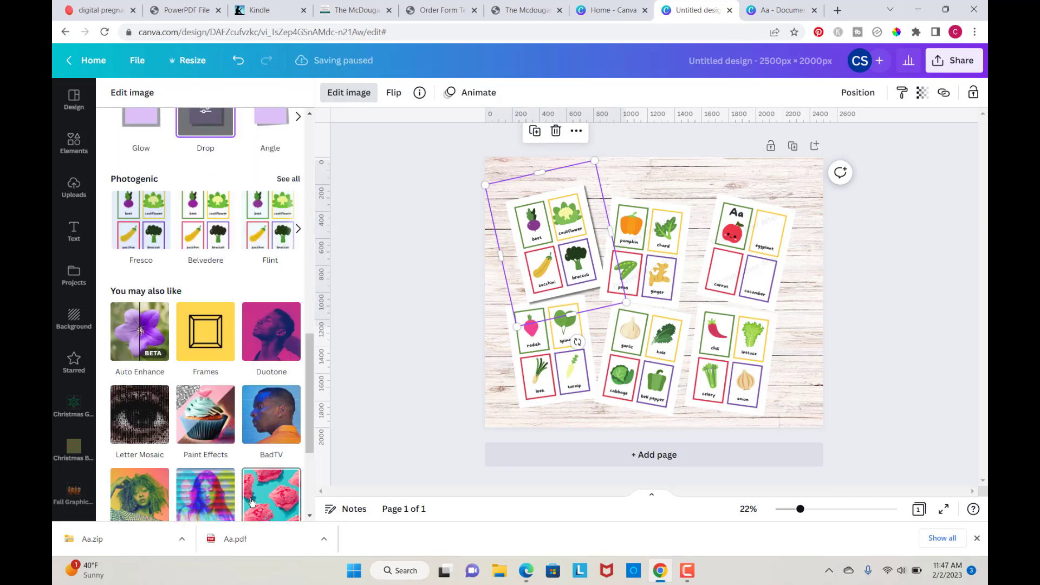
Step: Apply the same Drop shadow effect to each of the remaining five card images
click(665, 277)
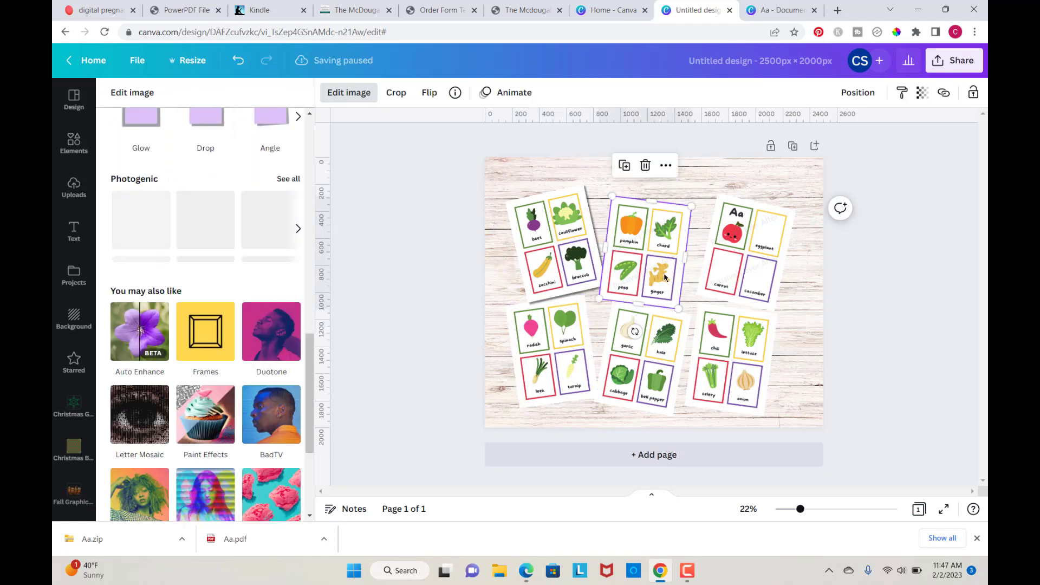
click(364, 97)
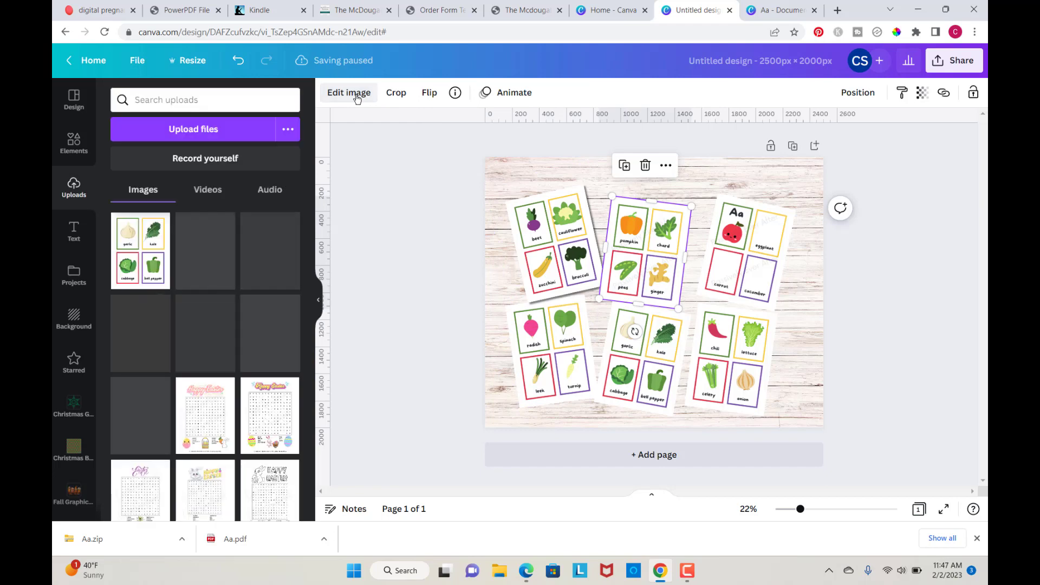
click(363, 98)
scroll(229, 388, down, 8)
click(230, 388)
click(273, 151)
click(252, 500)
click(747, 271)
click(206, 133)
click(553, 354)
click(206, 136)
click(642, 360)
click(205, 136)
click(728, 355)
click(206, 135)
click(255, 502)
Step: Add a square shape and stretch it into a banner across the top edge of the page
click(73, 186)
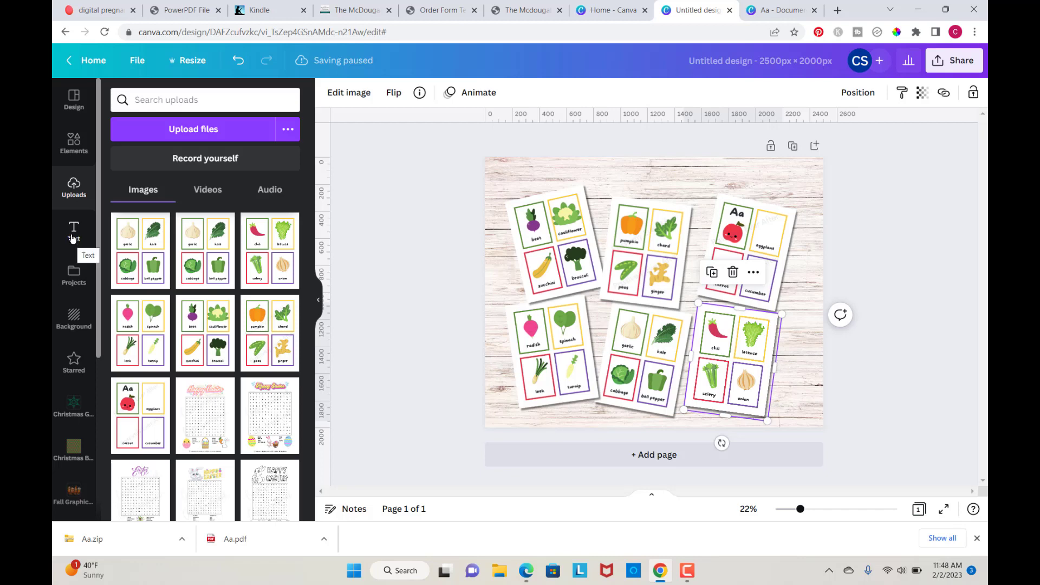
click(68, 150)
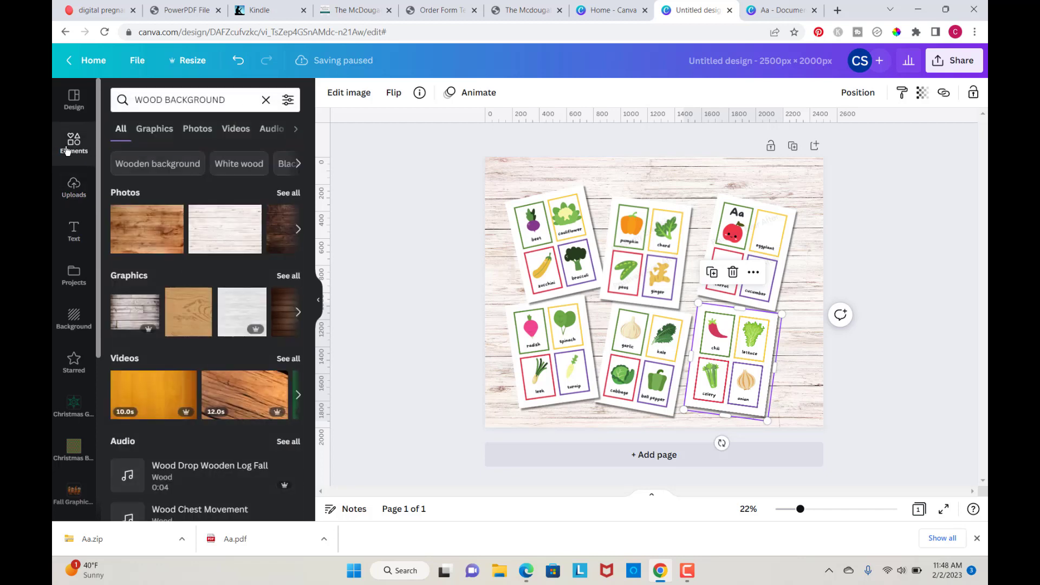
click(266, 100)
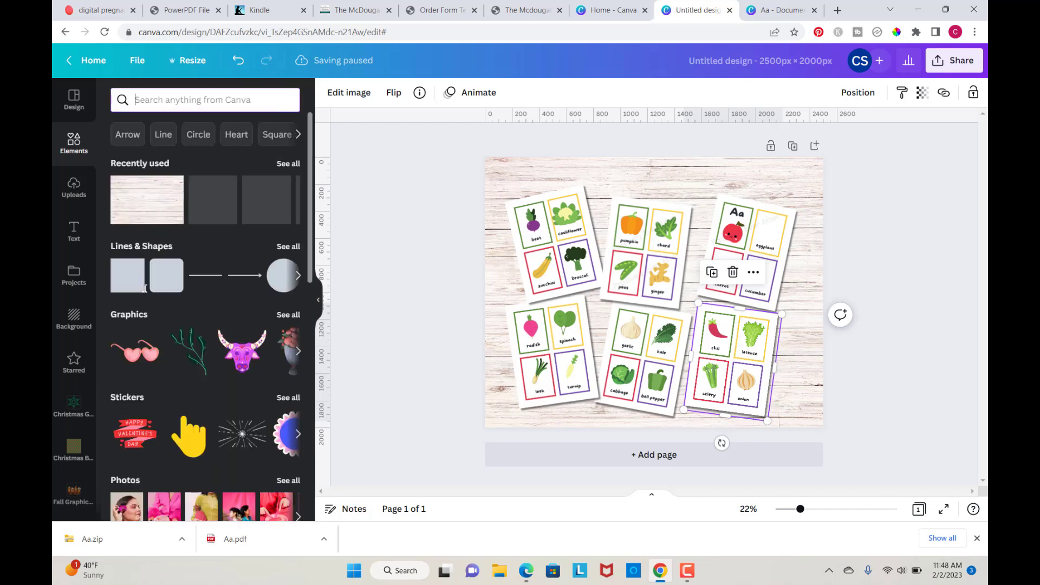
click(128, 275)
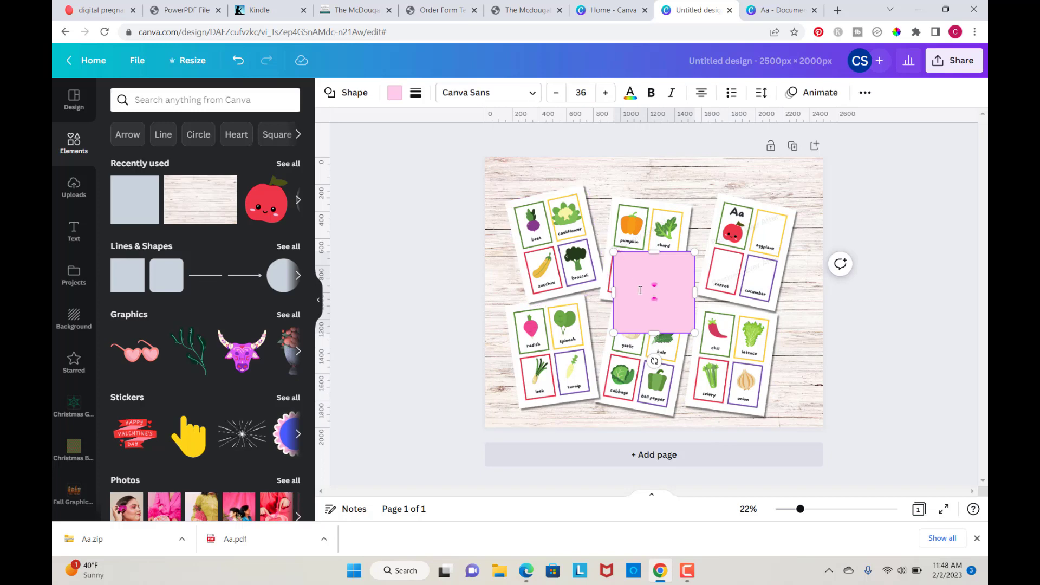
click(848, 318)
drag(638, 286, 510, 193)
drag(524, 238, 825, 174)
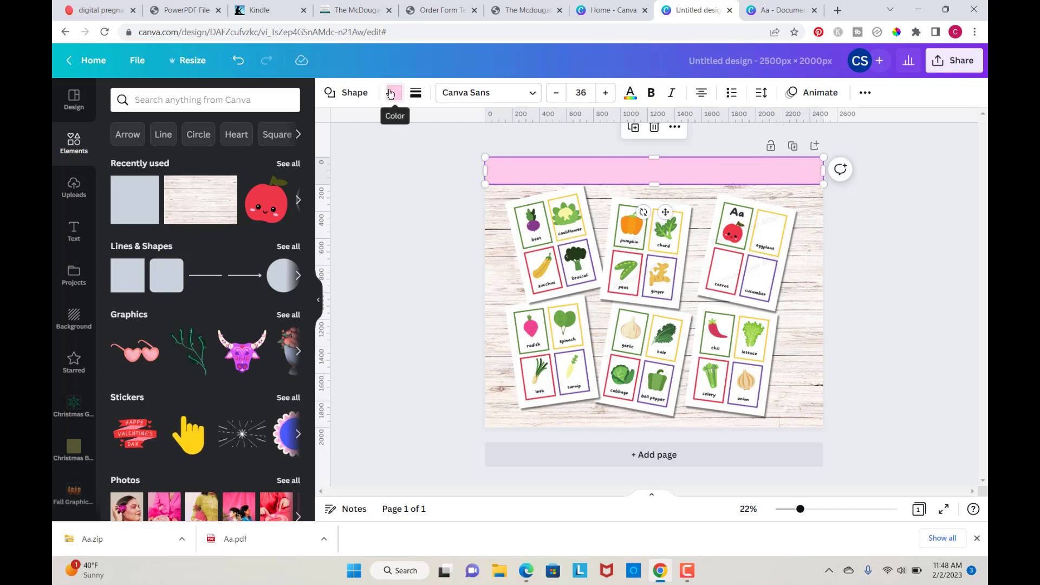
Step: Fill the banner red and enter the text PRINTABLE PDF inside it
click(391, 93)
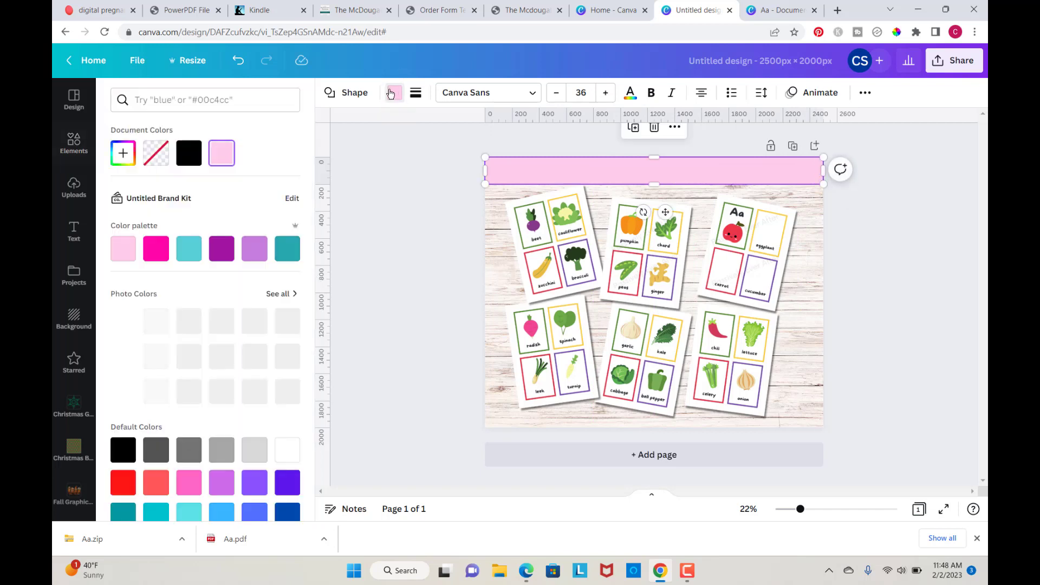
click(123, 482)
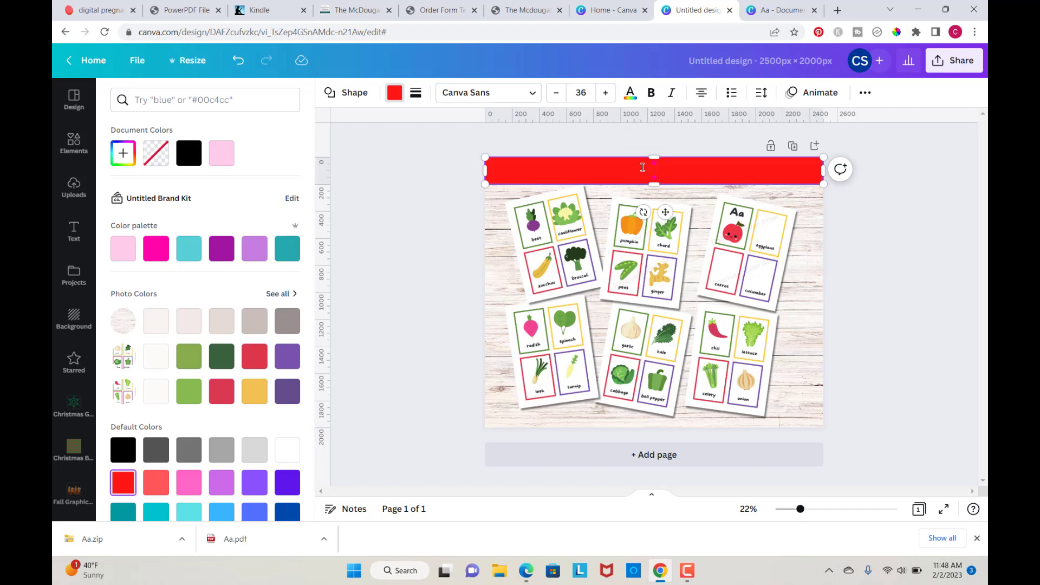
text(le PDF)
Step: Format the banner text in the Intro Rust font, white colour, at size 84
click(488, 92)
click(141, 255)
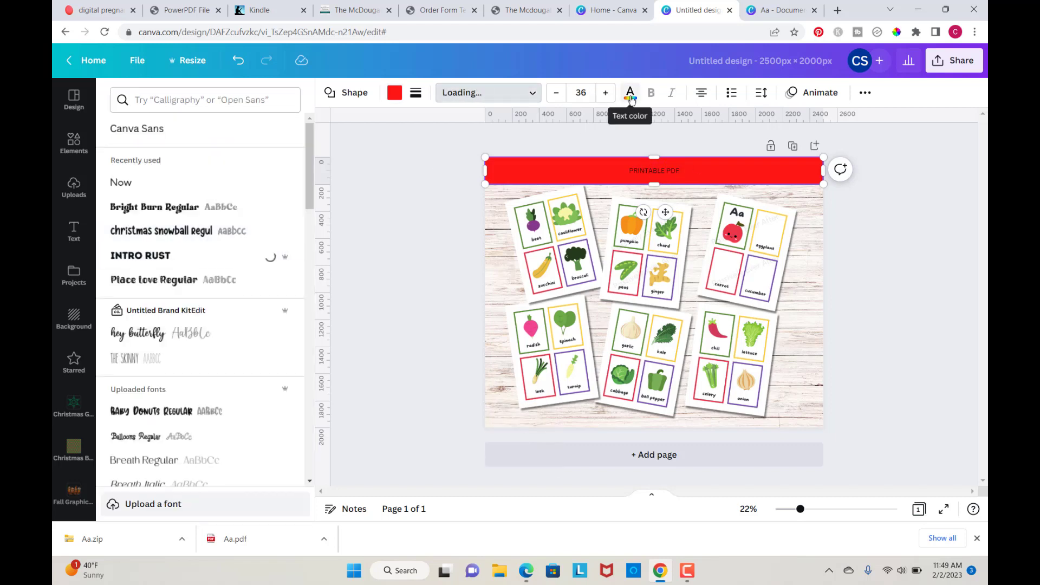
click(580, 92)
click(573, 367)
click(630, 92)
click(605, 93)
click(605, 93)
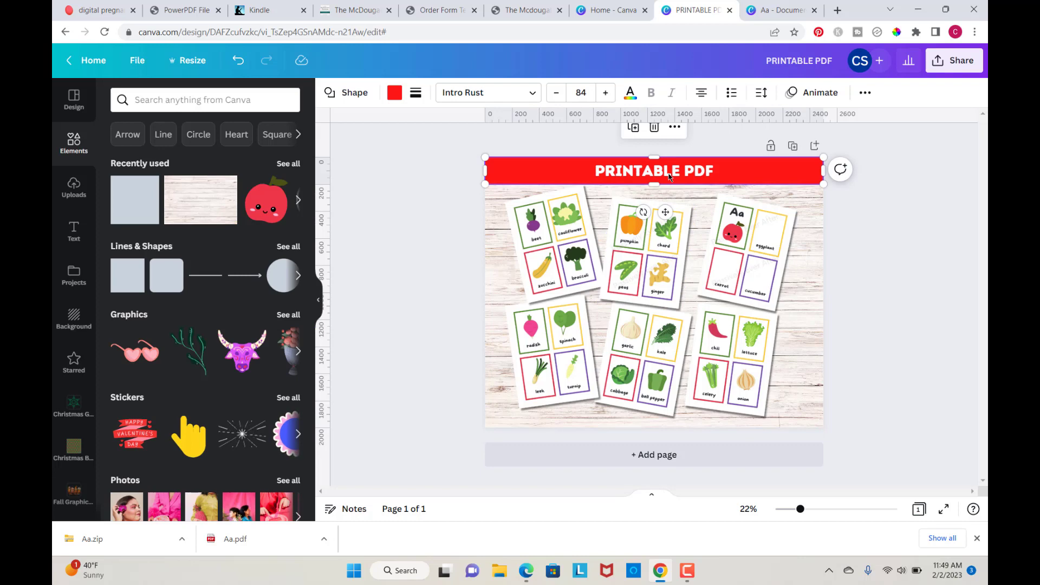
Step: Duplicate the mockup page three times
click(871, 287)
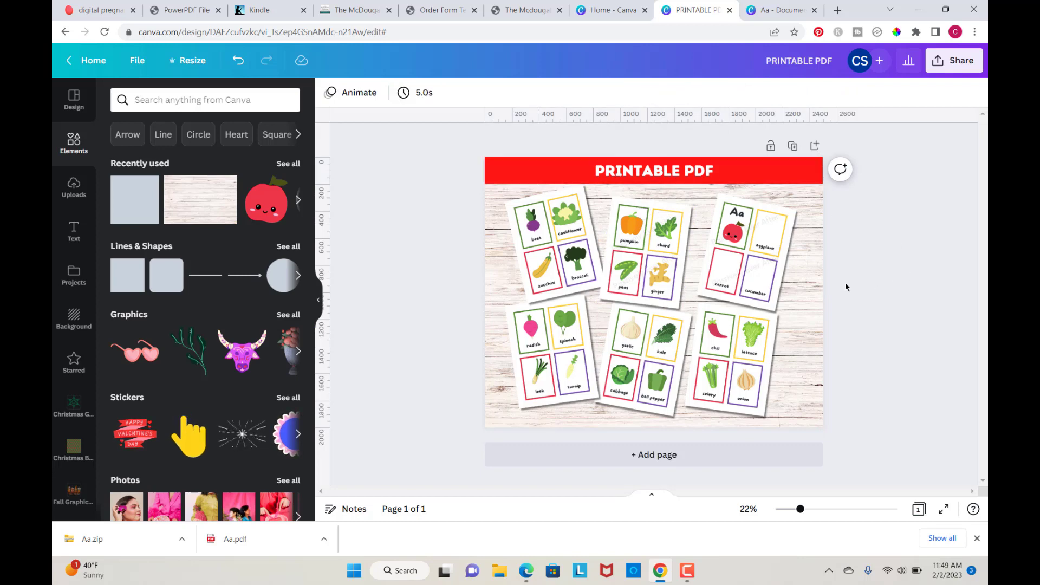
click(792, 146)
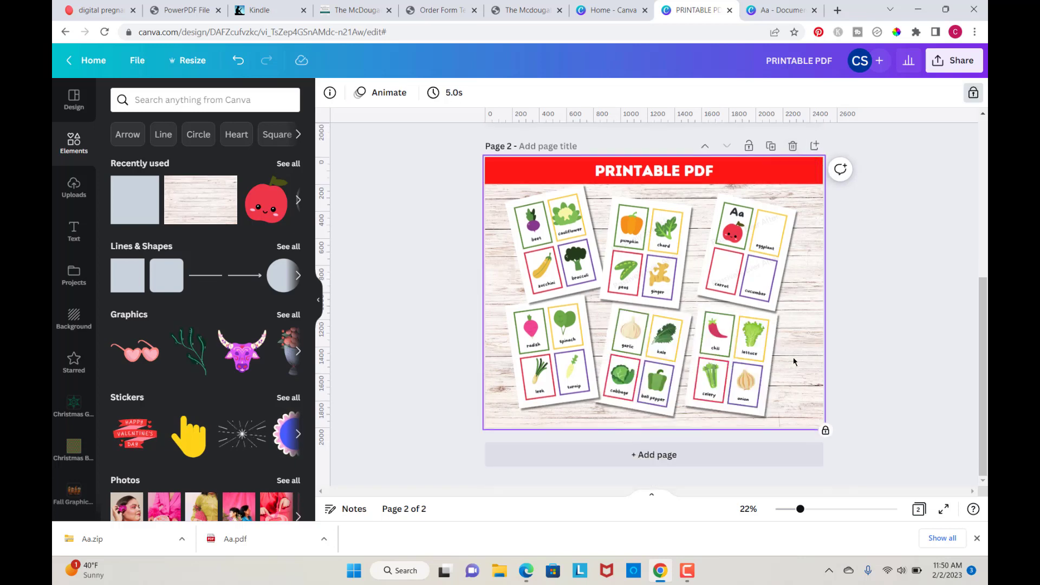
click(576, 257)
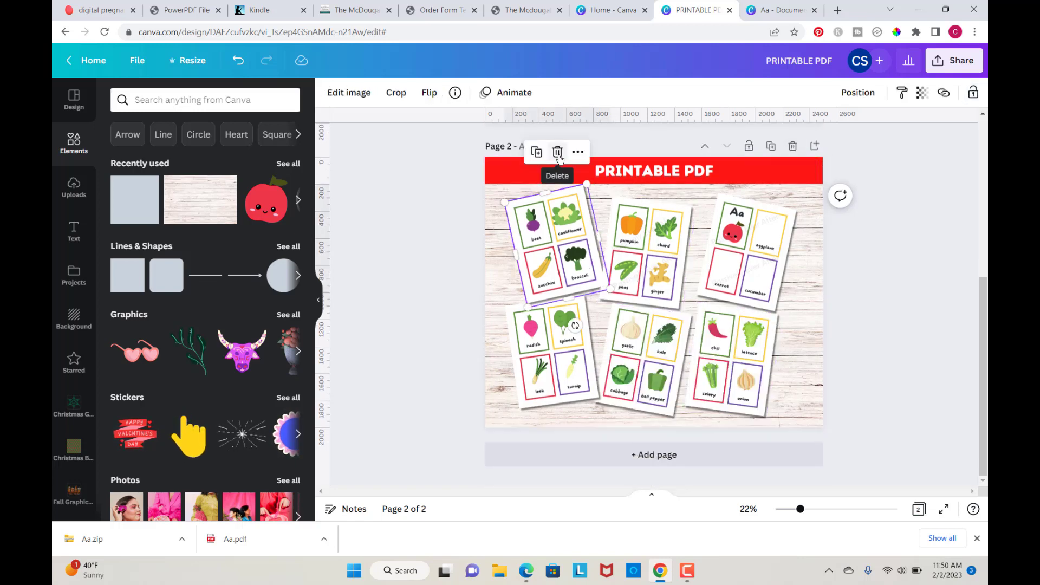
click(770, 147)
click(771, 147)
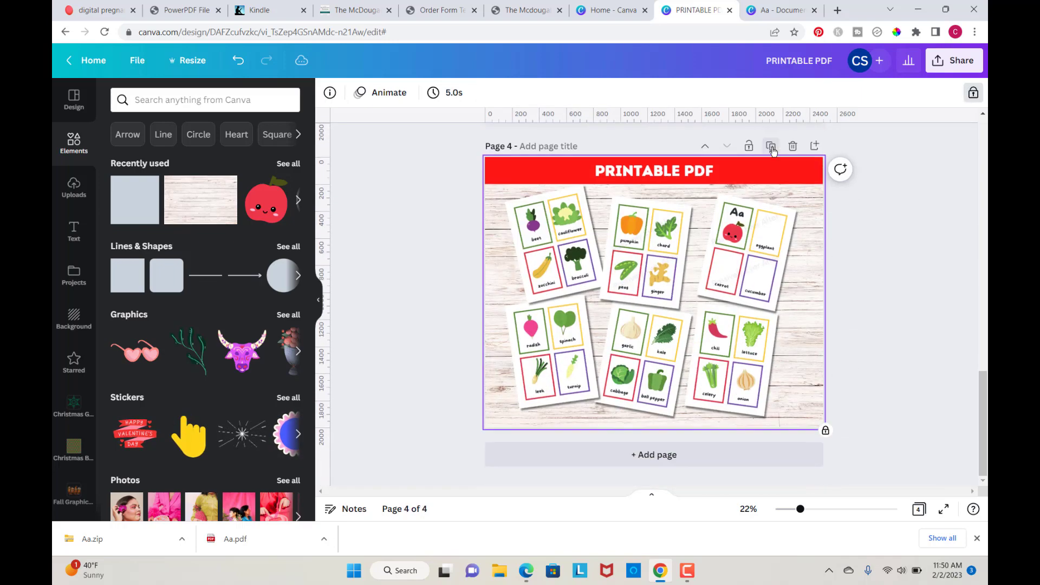
Step: On page 2, delete four card images, keeping only the beet and radish cards
scroll(865, 277, up, 3)
scroll(865, 277, up, 10)
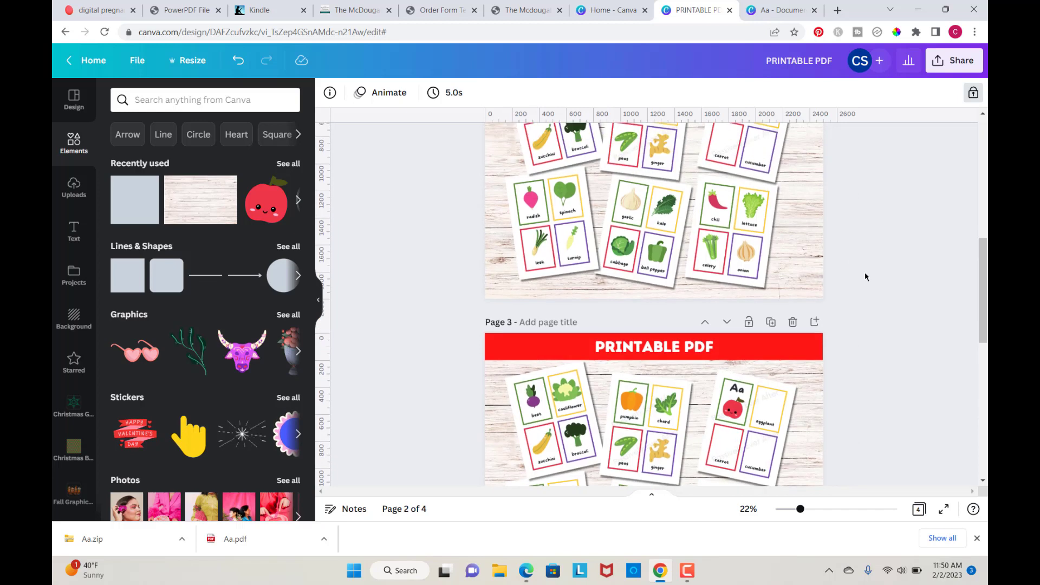
scroll(865, 277, up, 5)
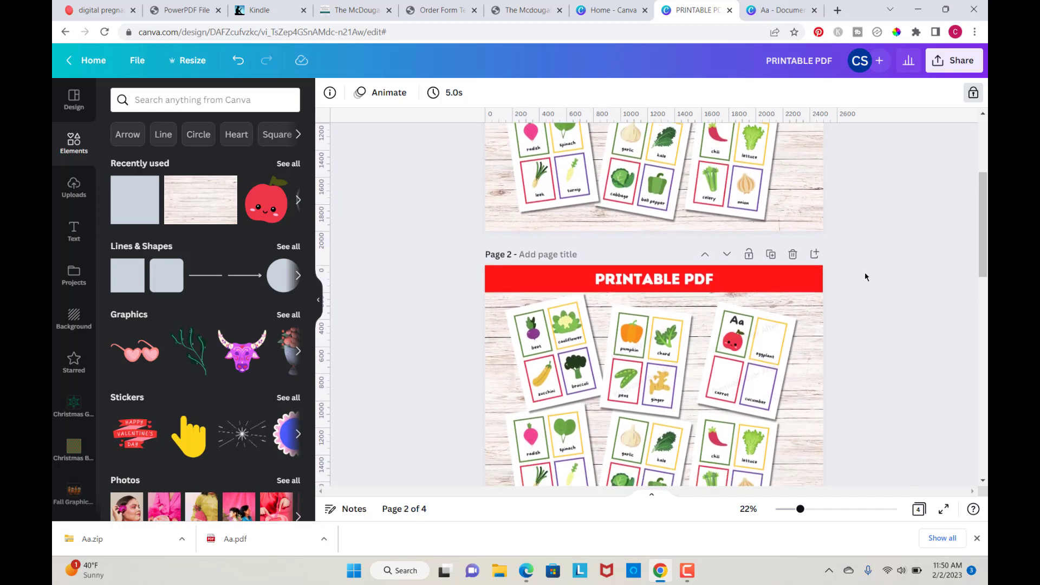
scroll(864, 277, down, 5)
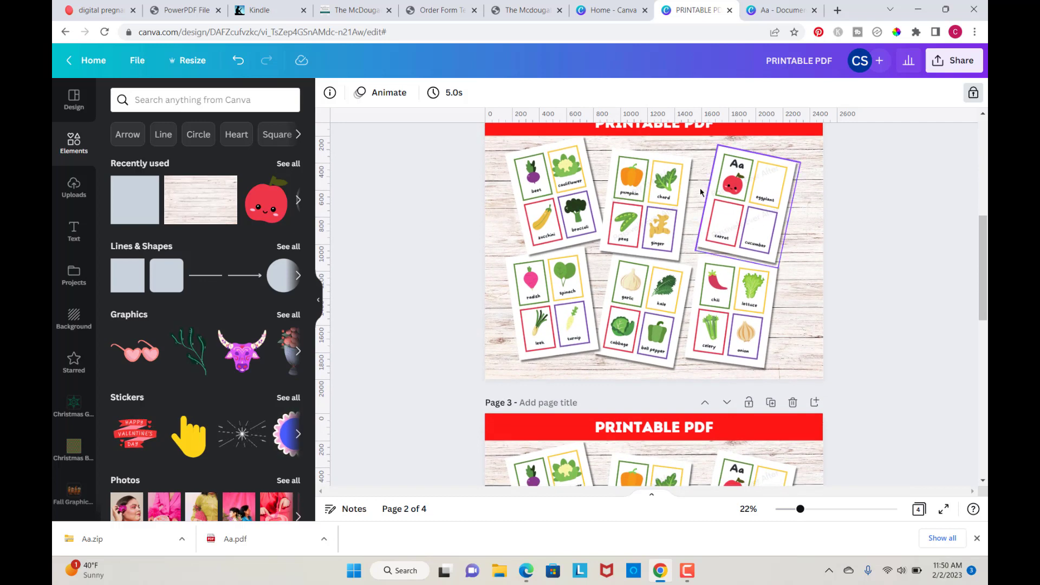
click(734, 220)
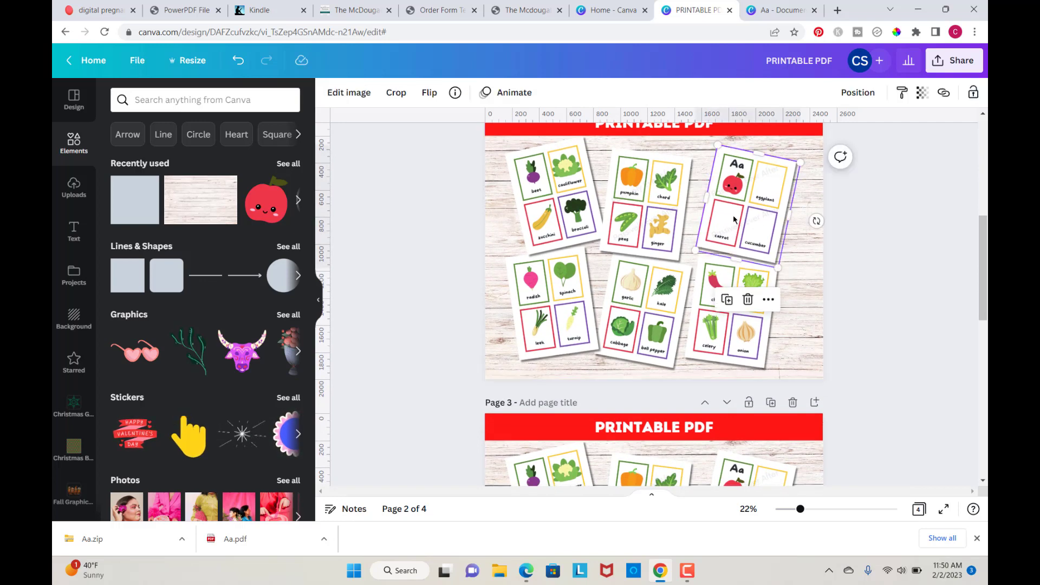
click(748, 300)
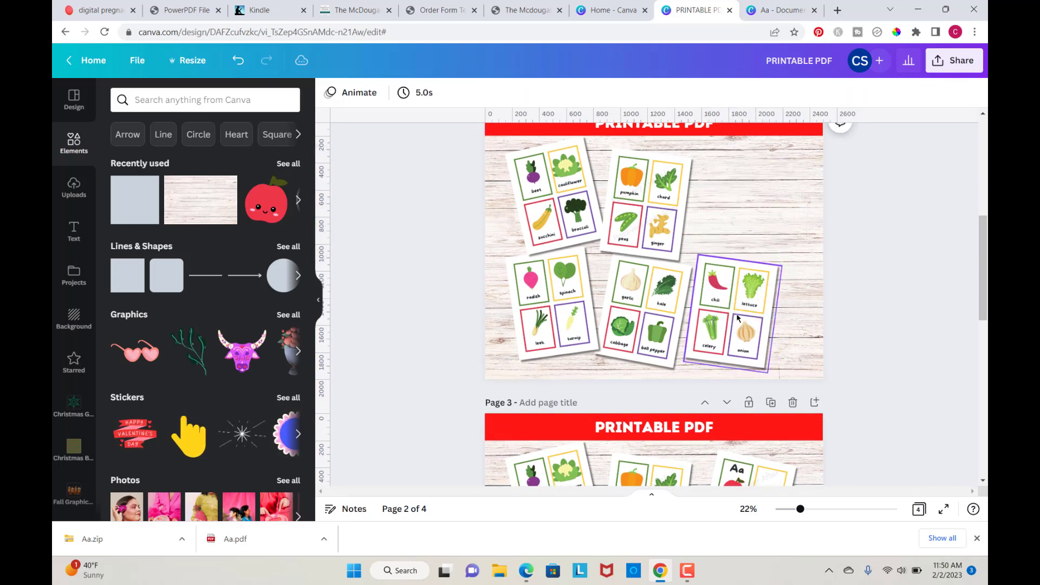
click(737, 318)
click(733, 224)
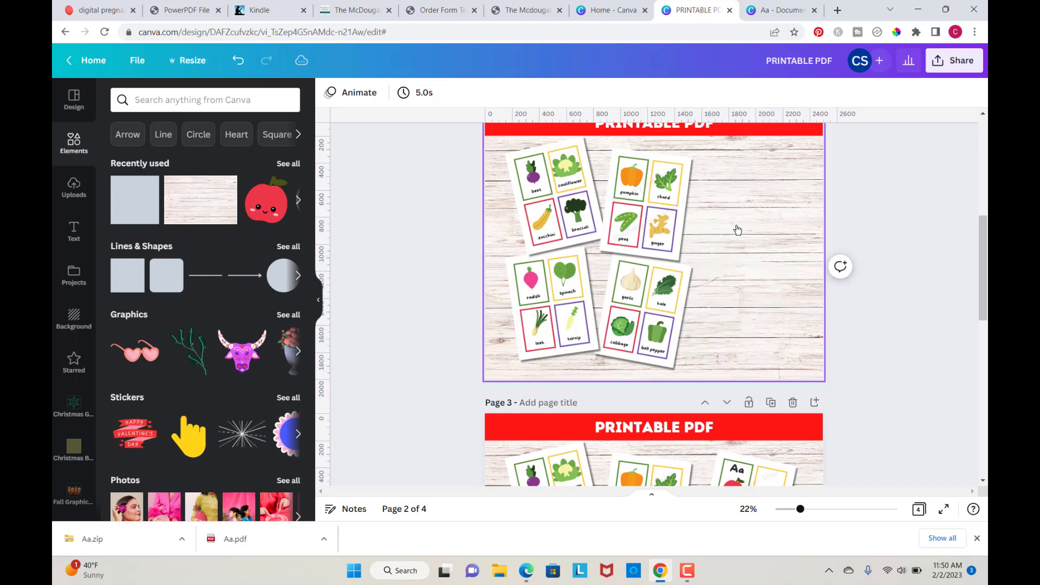
click(645, 205)
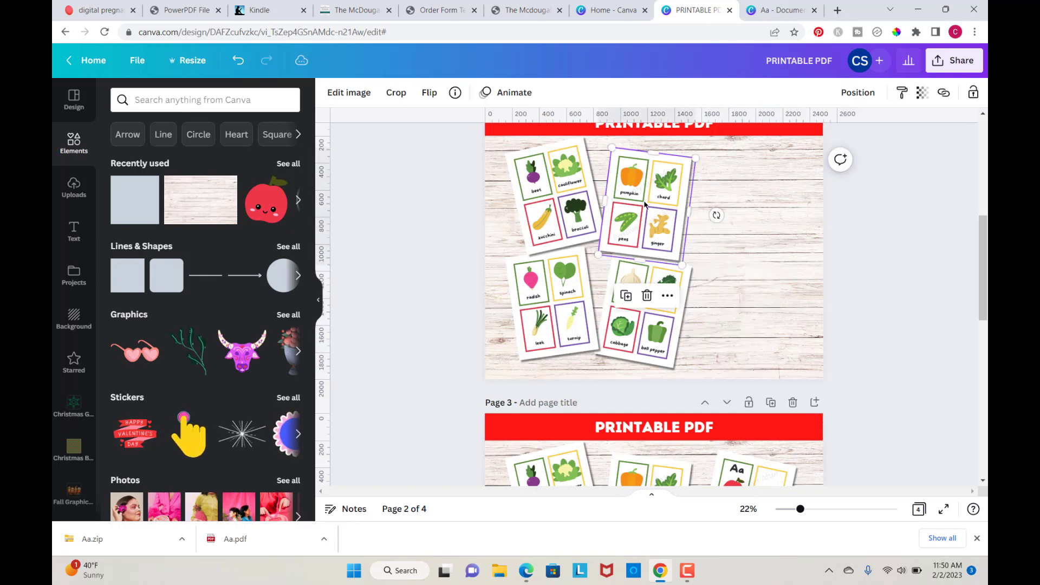
click(646, 296)
click(648, 320)
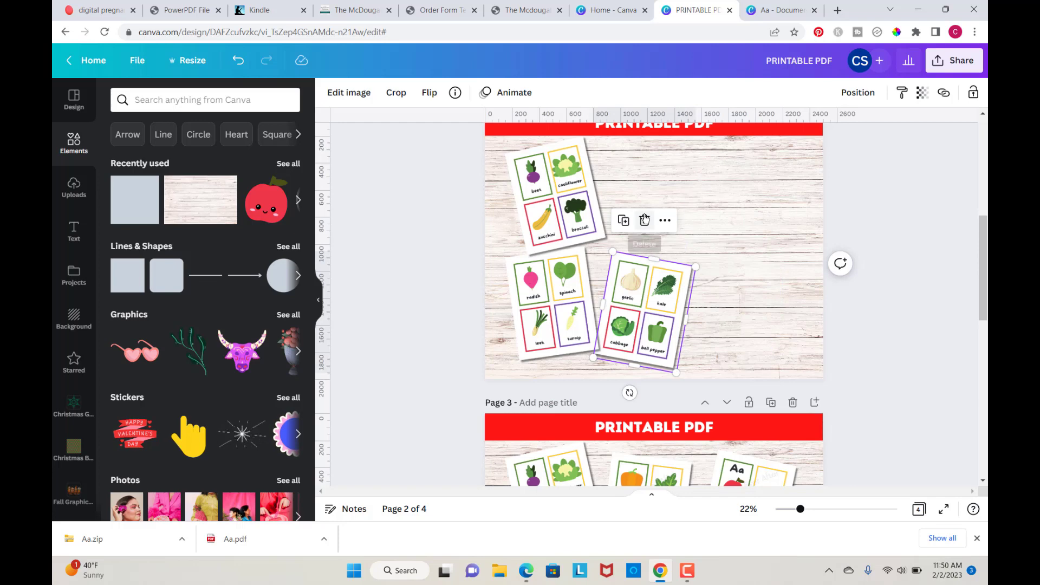
click(644, 219)
Step: Enlarge the beet and radish cards and position them as a close-up, with the beet card partly off the right edge
drag(566, 190, 716, 237)
drag(725, 326, 680, 324)
drag(569, 276, 594, 196)
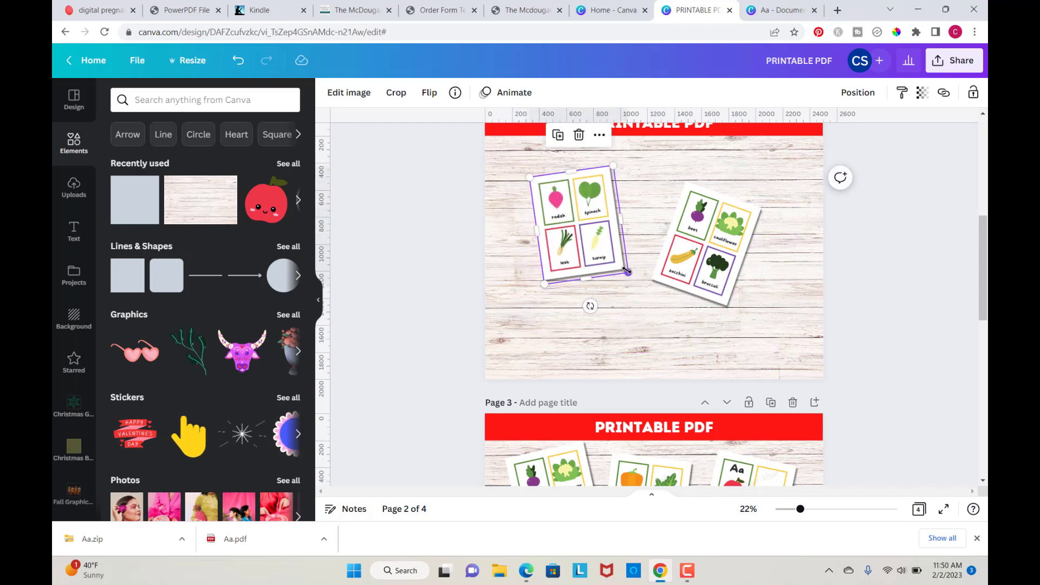
drag(519, 162, 907, 399)
click(709, 220)
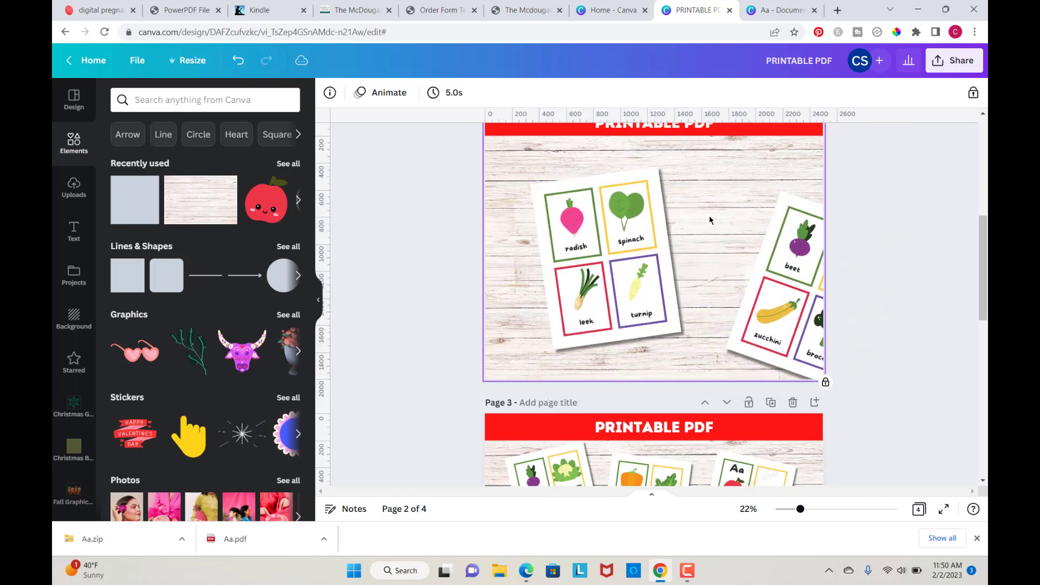
drag(577, 264, 537, 251)
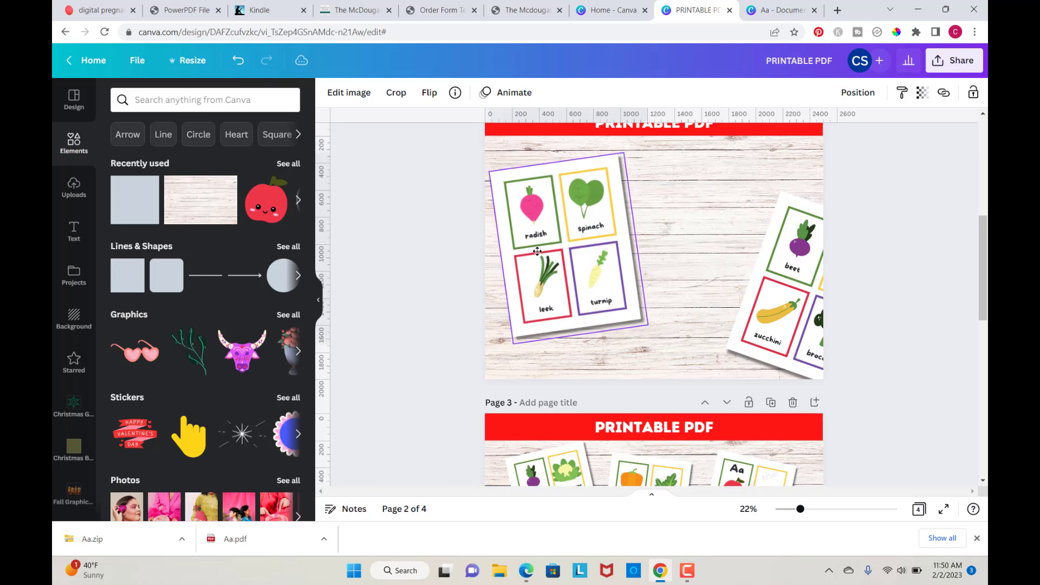
Step: Reposition the beet card further onto page 2
drag(782, 295, 696, 263)
click(882, 277)
scroll(882, 277, down, 4)
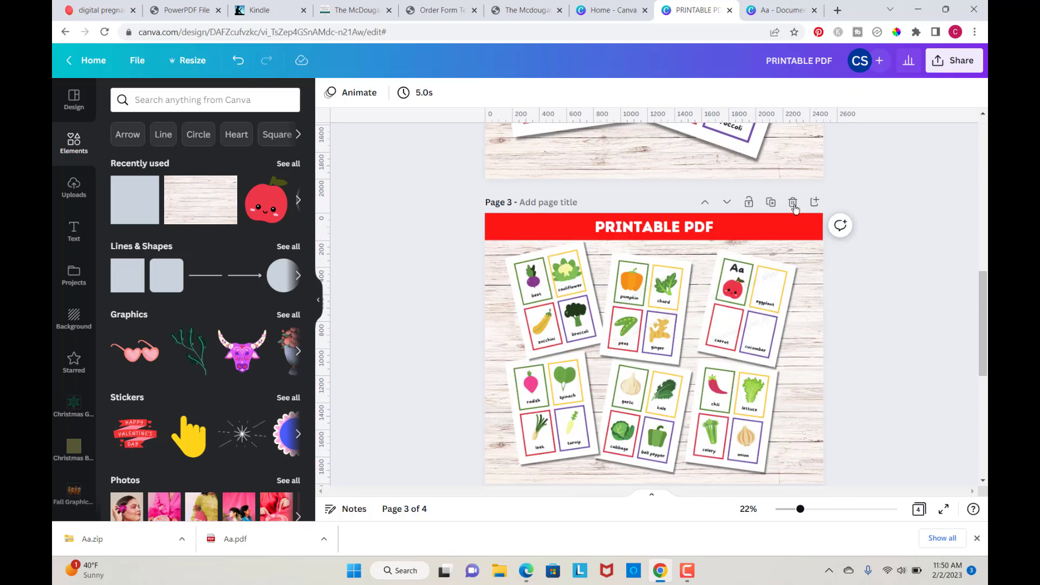
Step: On page 3, remove four card images and enlarge the remaining two into a close-up arrangement
click(555, 295)
click(556, 208)
click(552, 406)
click(553, 320)
click(750, 303)
click(748, 219)
click(732, 329)
drag(644, 311, 730, 352)
drag(642, 418, 595, 340)
drag(583, 423, 638, 450)
drag(506, 281, 934, 515)
drag(623, 362, 565, 342)
drag(807, 426, 707, 396)
scroll(871, 373, down, 4)
scroll(871, 374, up, 12)
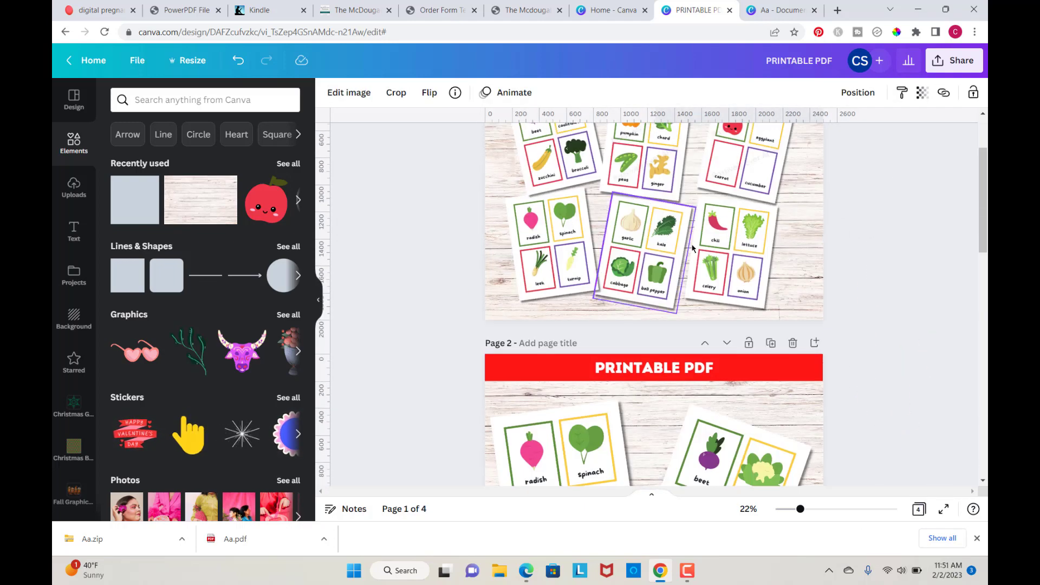
Step: On page 4, remove four card images and enlarge the alphabet and chili cards into an overlapping close-up
scroll(894, 358, down, 15)
click(555, 242)
click(557, 159)
click(552, 352)
click(553, 273)
drag(760, 260, 587, 255)
drag(551, 337, 599, 333)
drag(724, 353, 696, 302)
drag(501, 194, 774, 390)
drag(753, 372, 877, 462)
drag(767, 369, 694, 326)
drag(606, 293, 589, 286)
drag(619, 389, 608, 392)
click(893, 304)
scroll(893, 304, up, 2)
drag(883, 304, 590, 396)
drag(802, 451, 848, 487)
drag(601, 331, 586, 326)
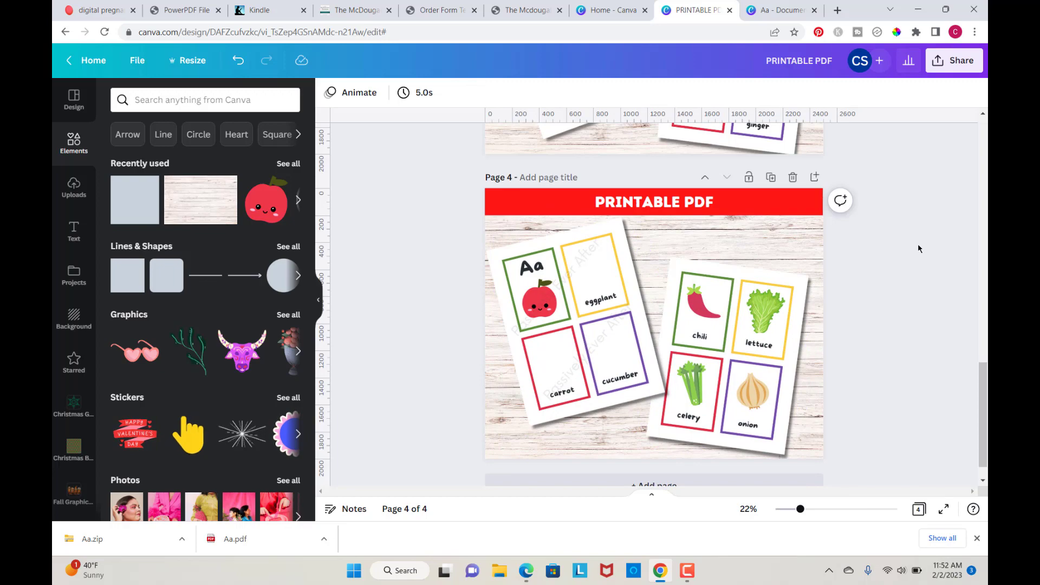
Step: Download all four pages of the design as PNG images
scroll(918, 244, up, 2)
scroll(918, 245, down, 2)
scroll(918, 247, up, 15)
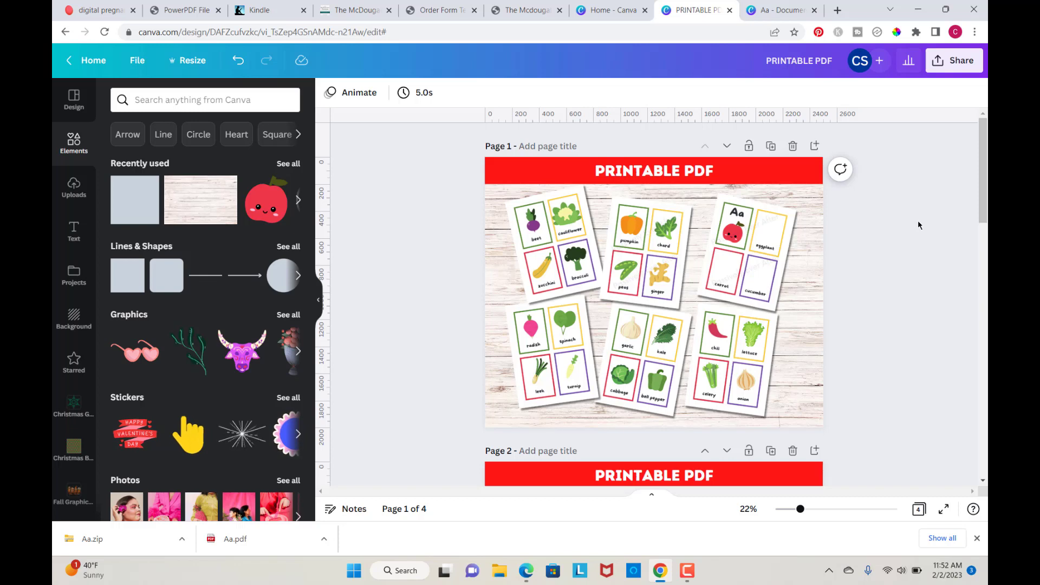
click(947, 67)
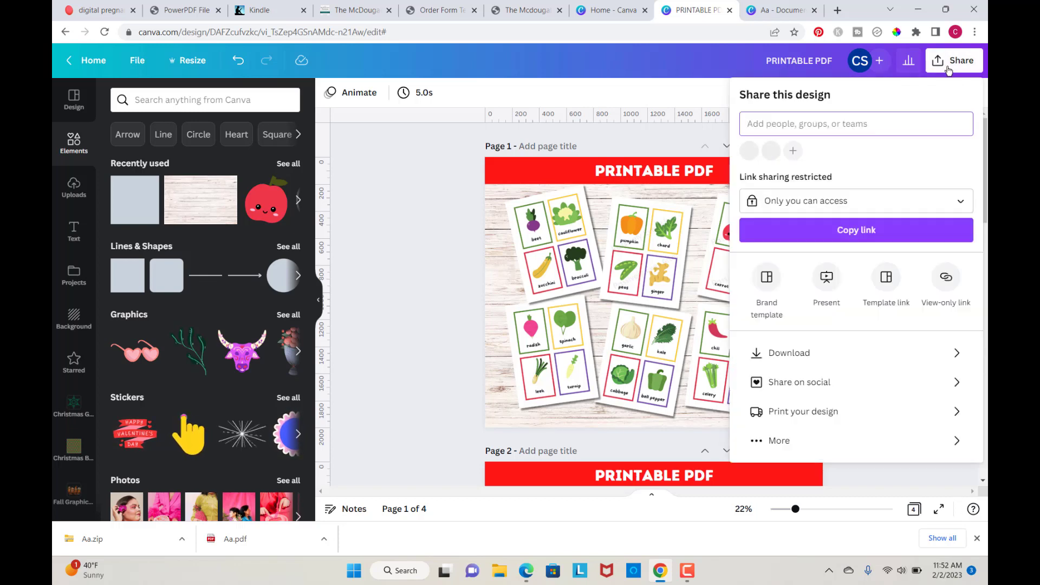
click(951, 353)
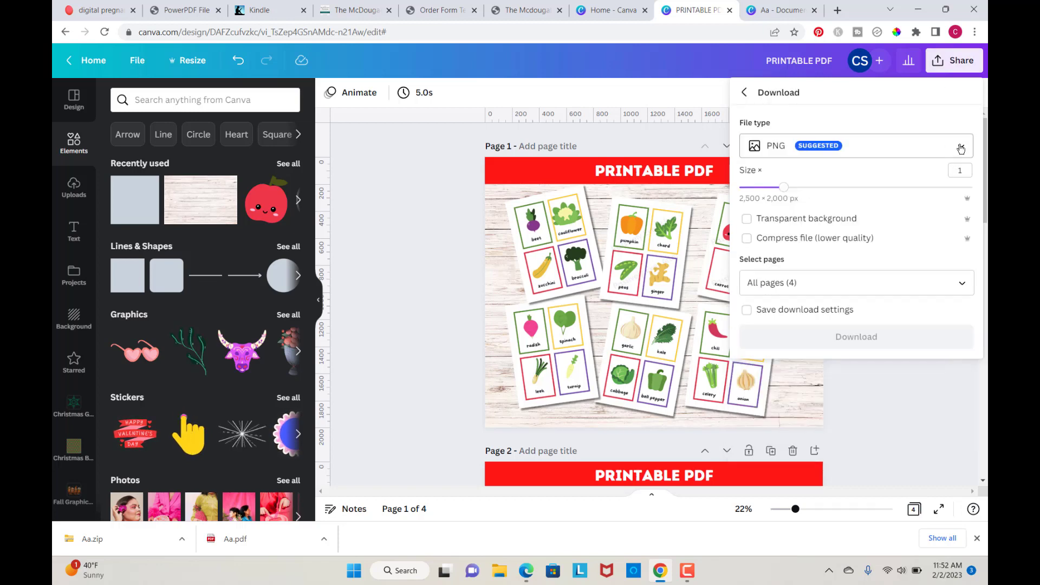
click(960, 285)
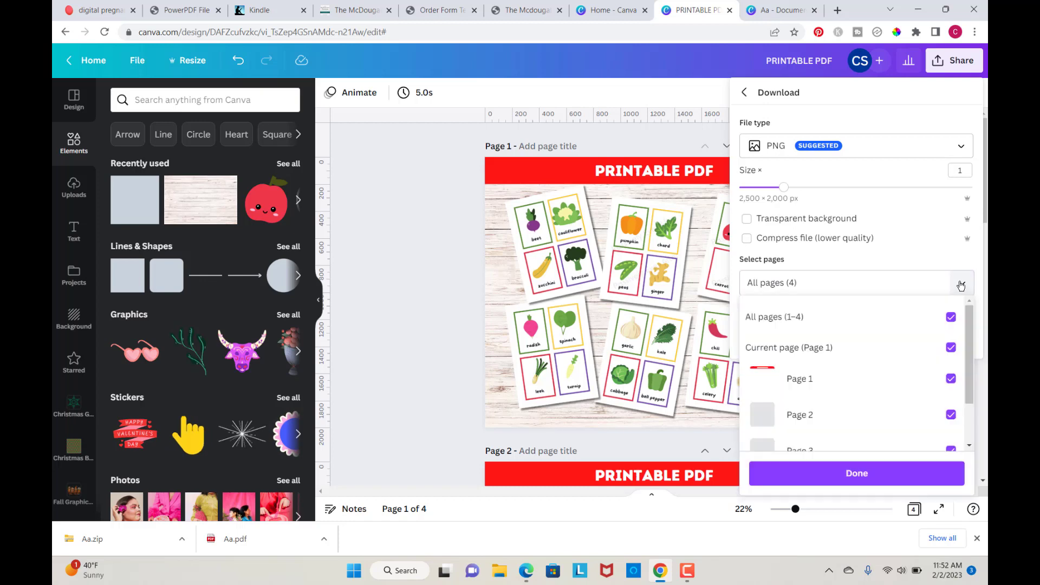
click(960, 286)
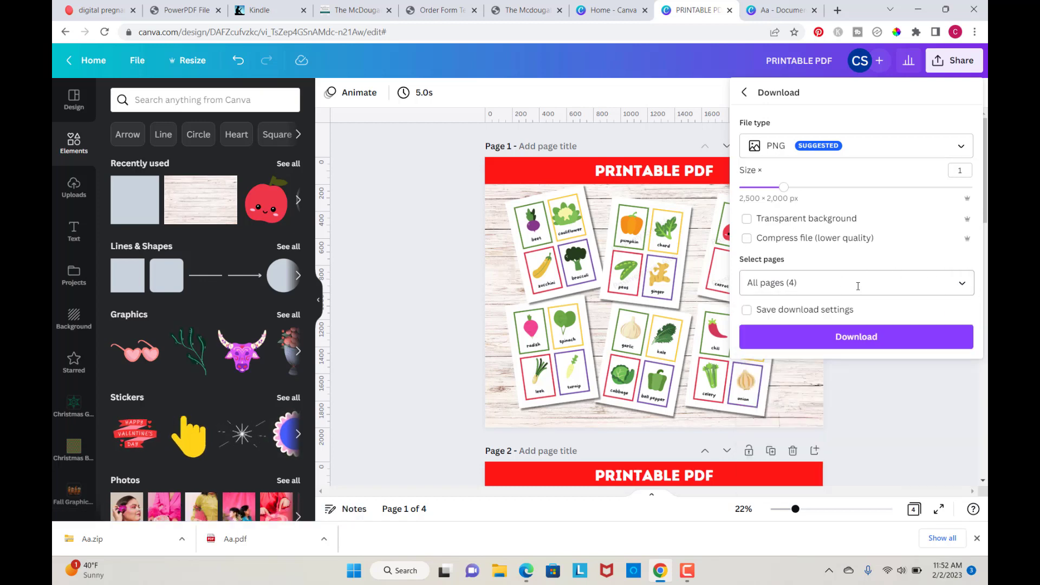
click(860, 339)
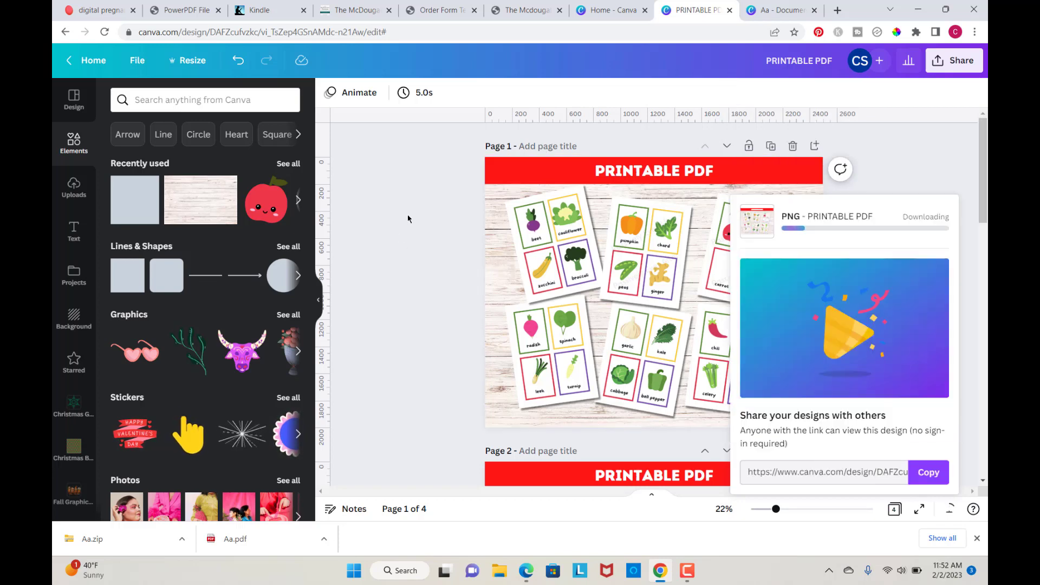
Step: Apply the Breathe page animation to all pages
click(392, 166)
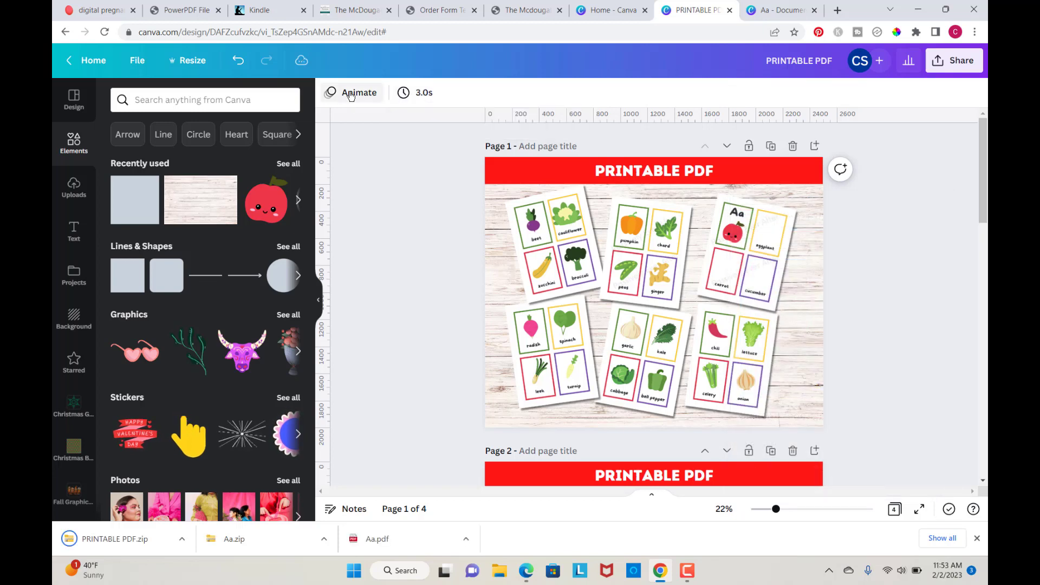
click(351, 94)
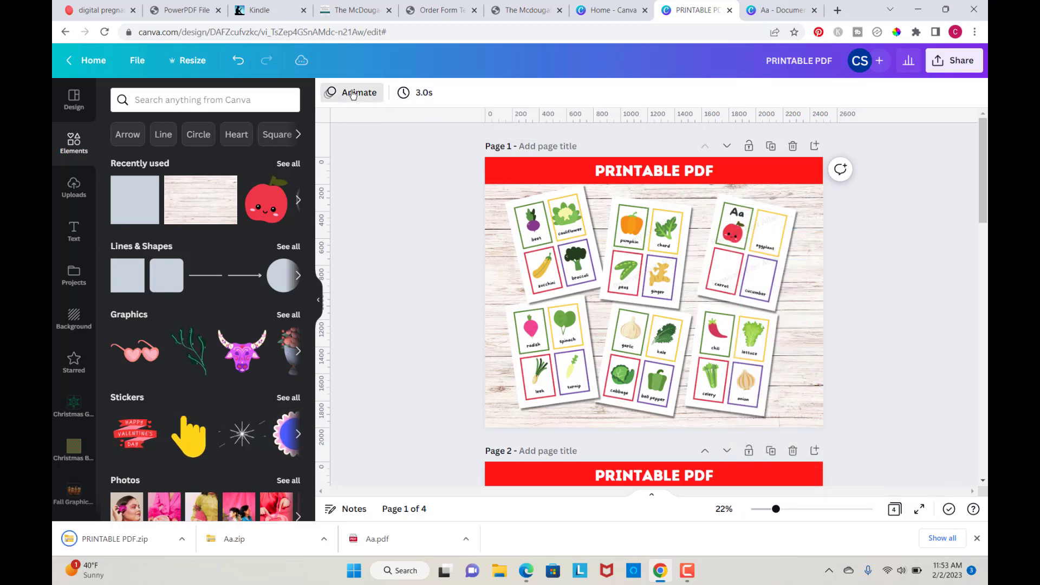
scroll(267, 325, down, 3)
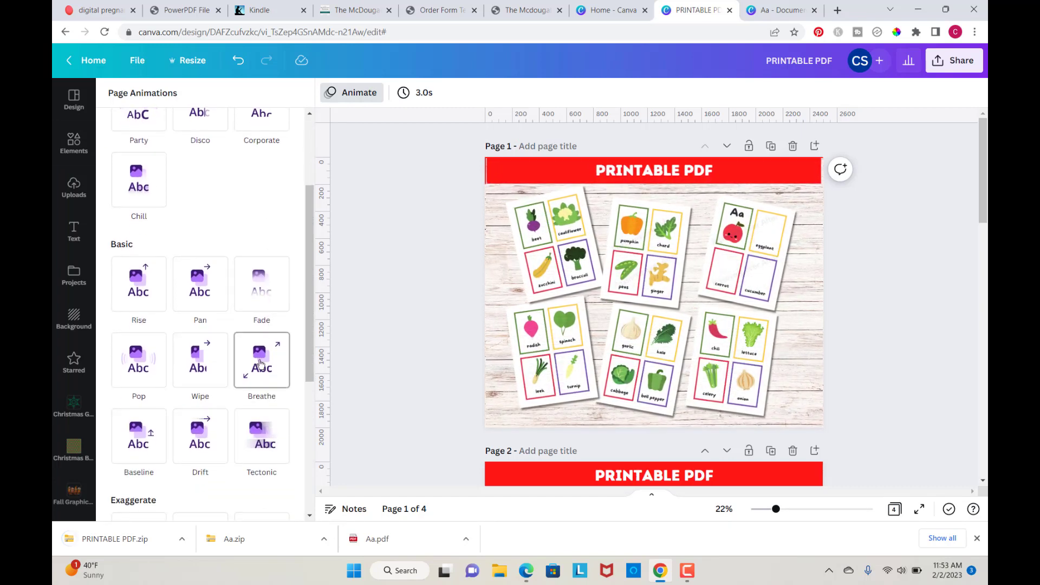
click(260, 364)
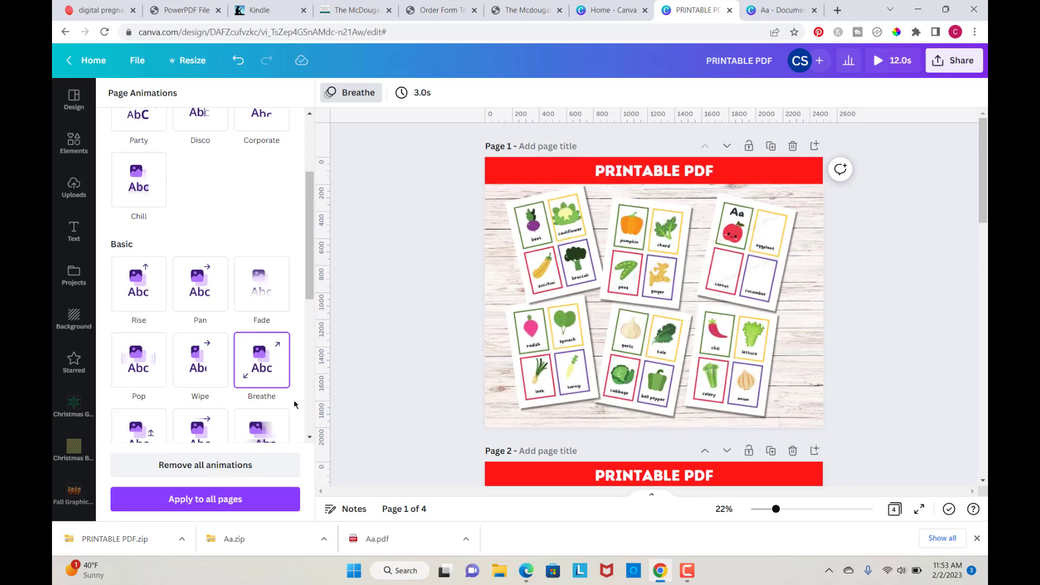
click(208, 500)
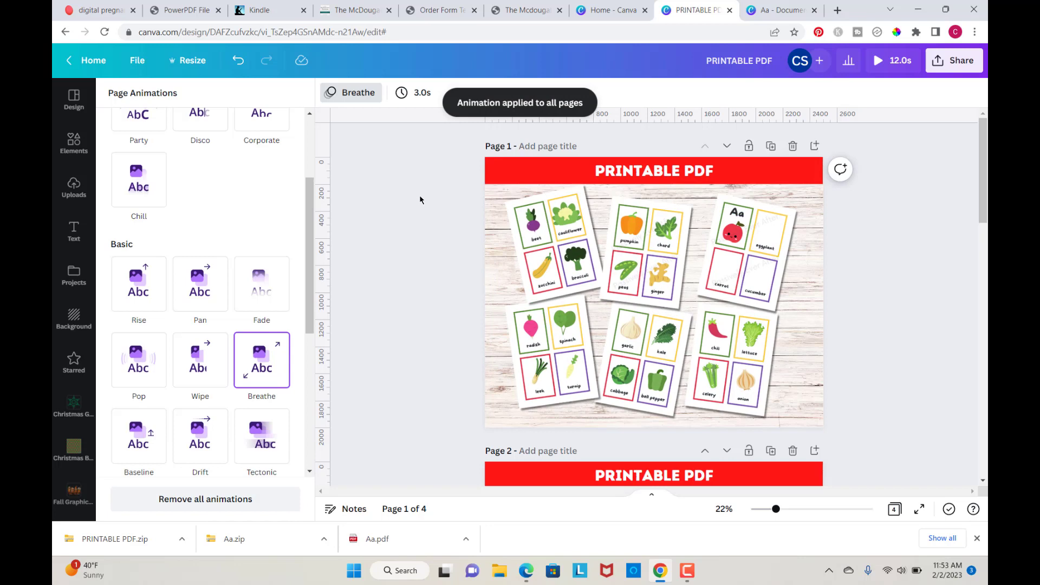
Step: Apply the 3.0 s page timing to all four pages
click(413, 93)
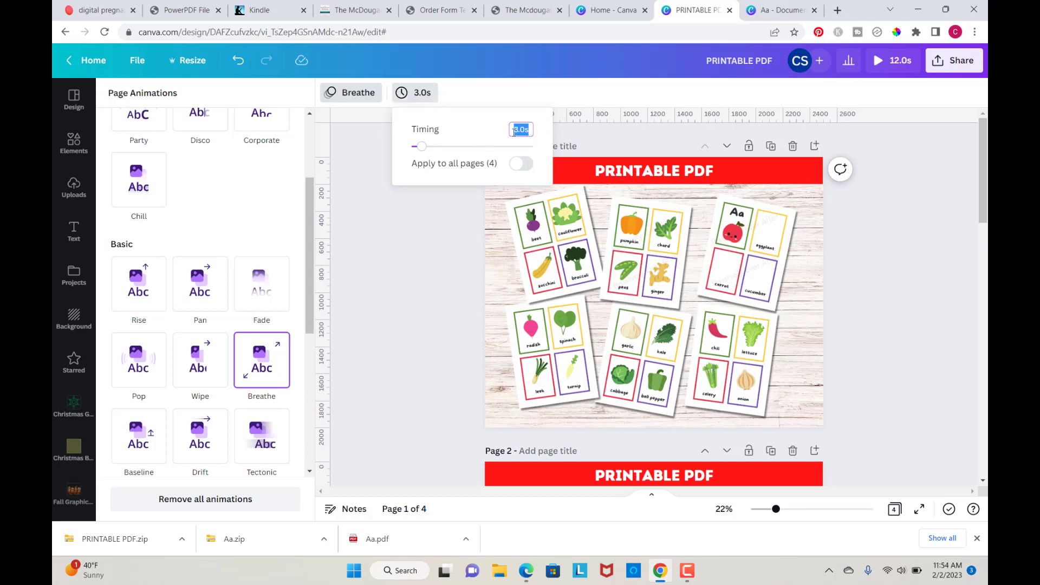
click(530, 168)
click(887, 230)
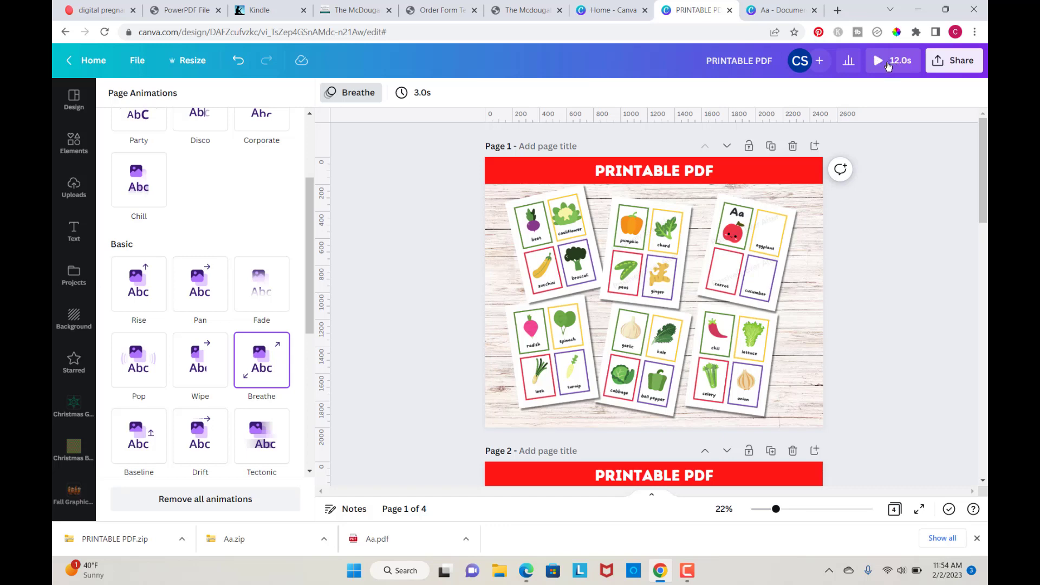
Step: Download the design as an MP4 video of all pages
click(954, 64)
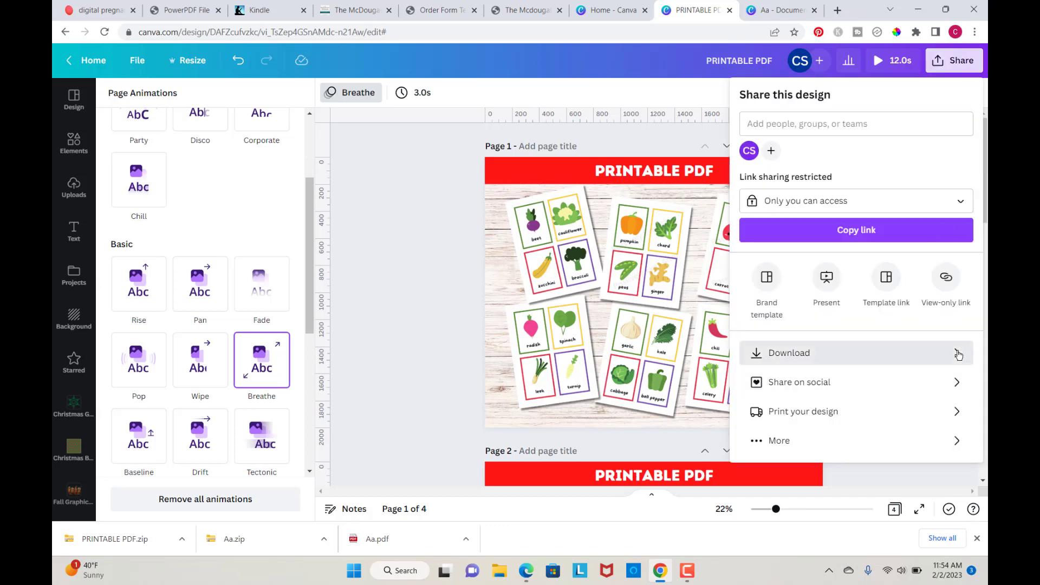
click(957, 354)
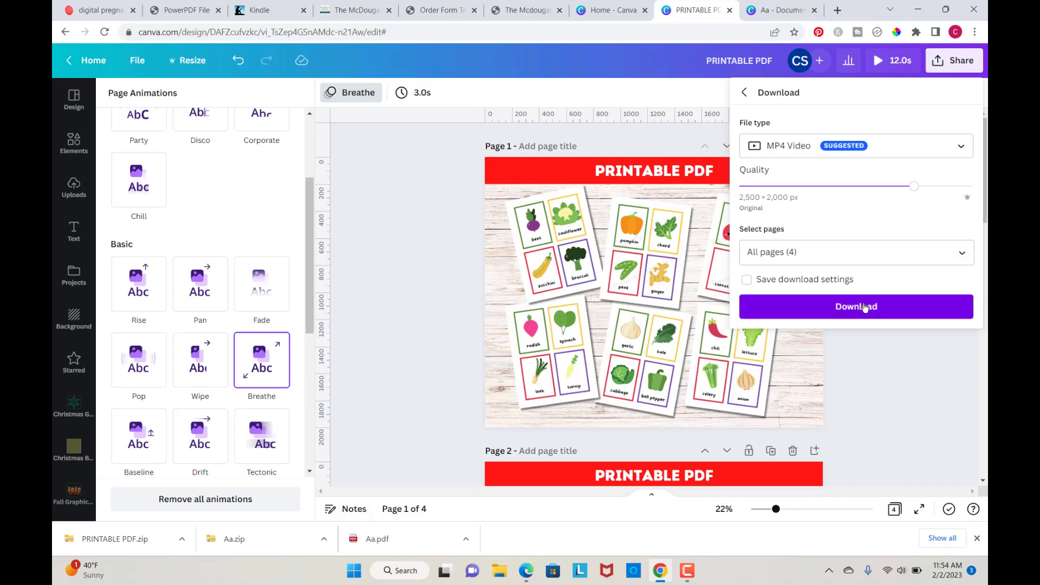
click(864, 307)
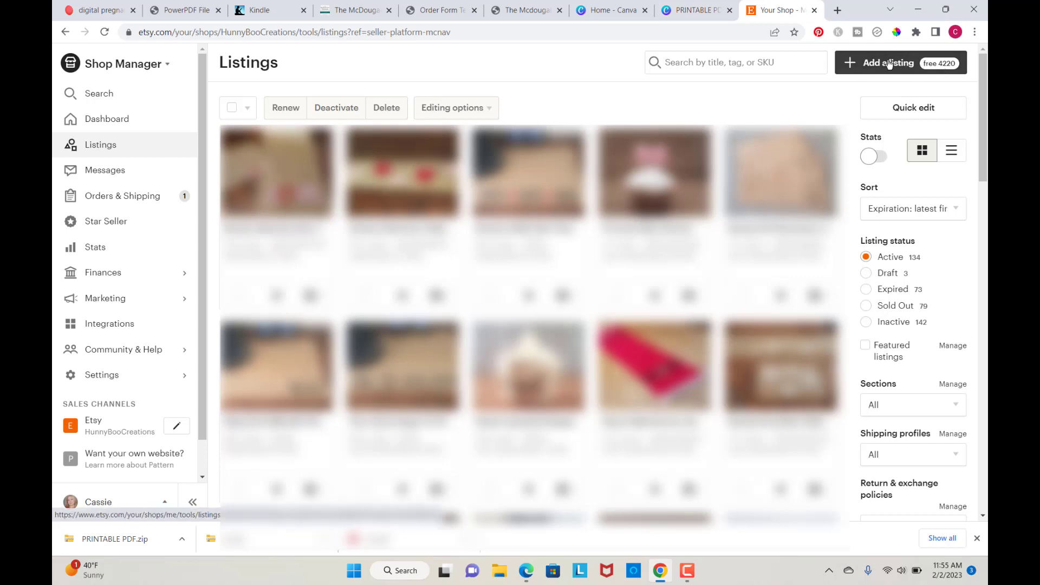
Step: In Etsy, start a new listing and extract the downloaded PRINTABLE PDF zip into its Downloads folder
click(888, 64)
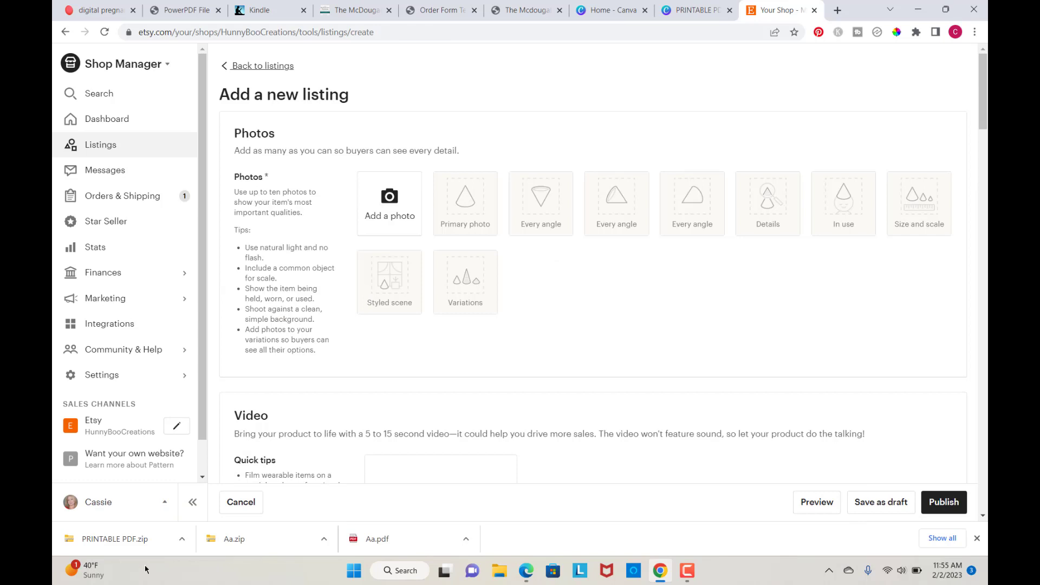
click(129, 541)
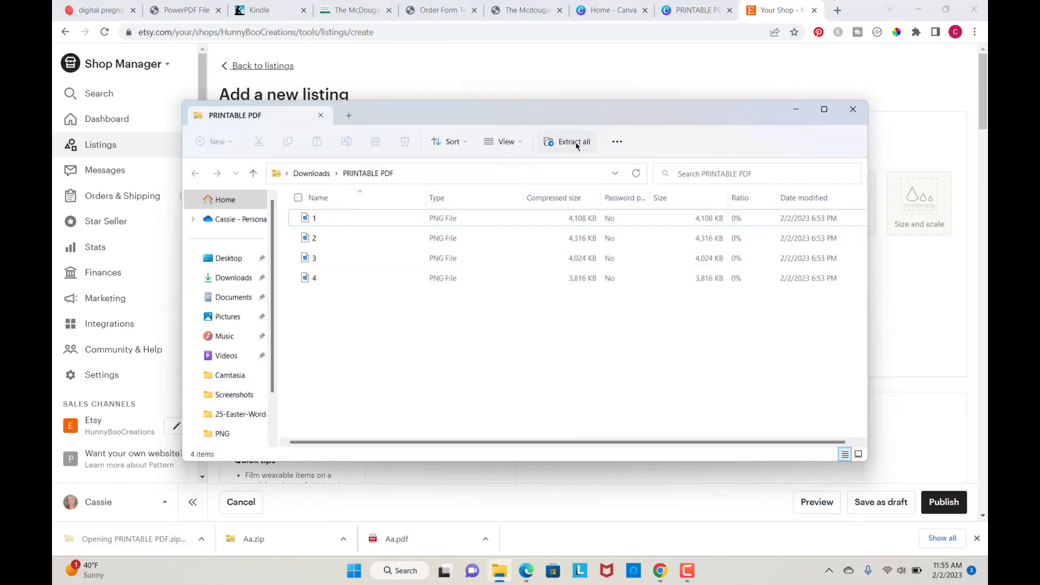
click(575, 143)
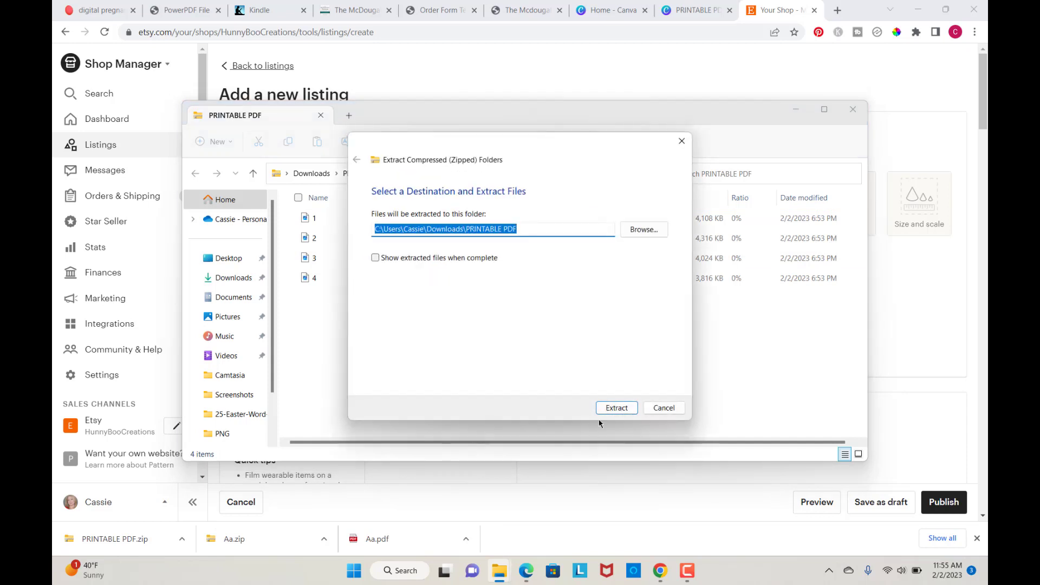
click(616, 407)
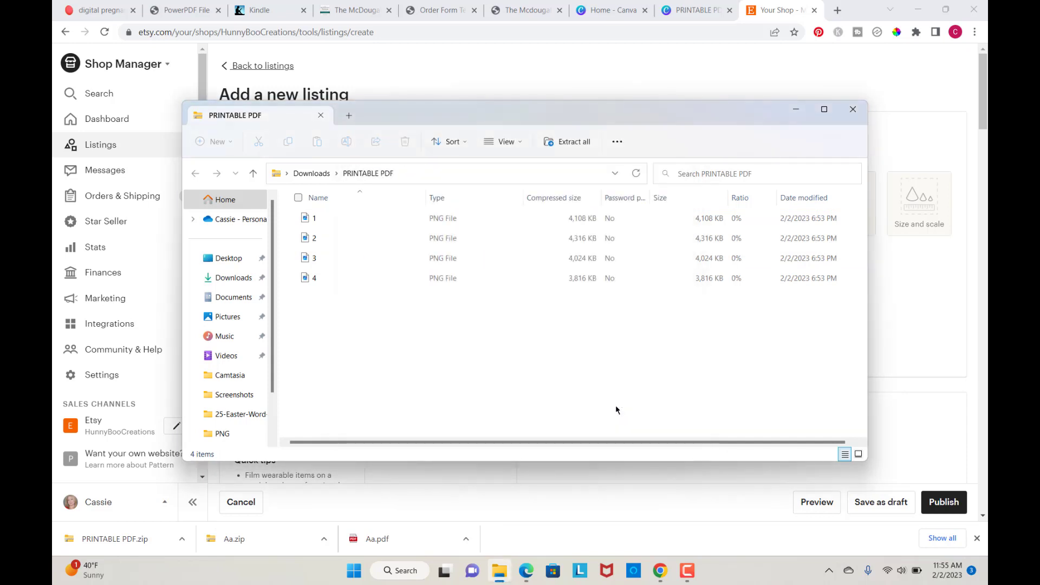
click(852, 111)
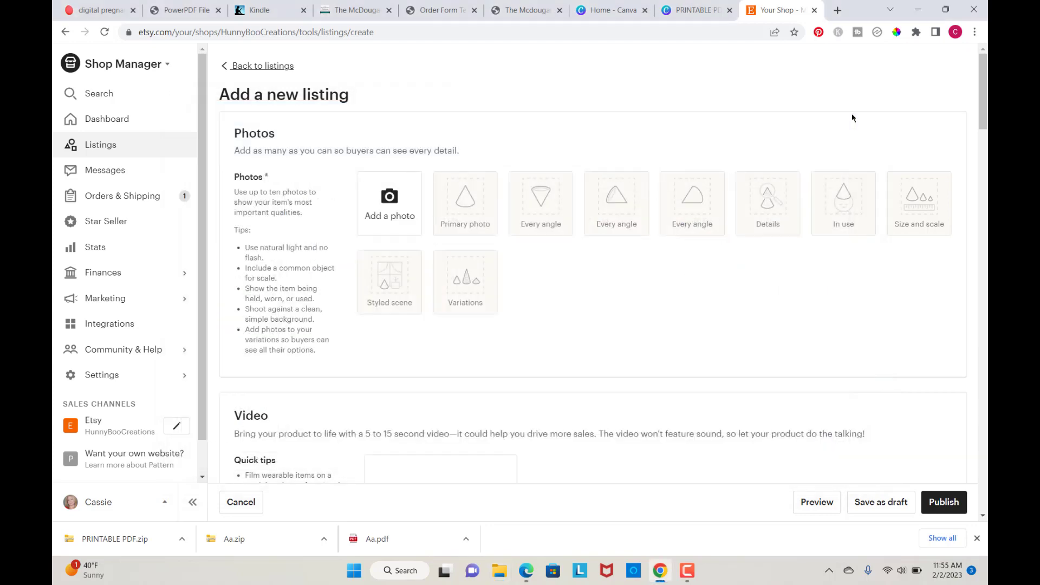
Step: Upload the four PNG mockup images from the PRINTABLE PDF folder as listing photos
click(386, 204)
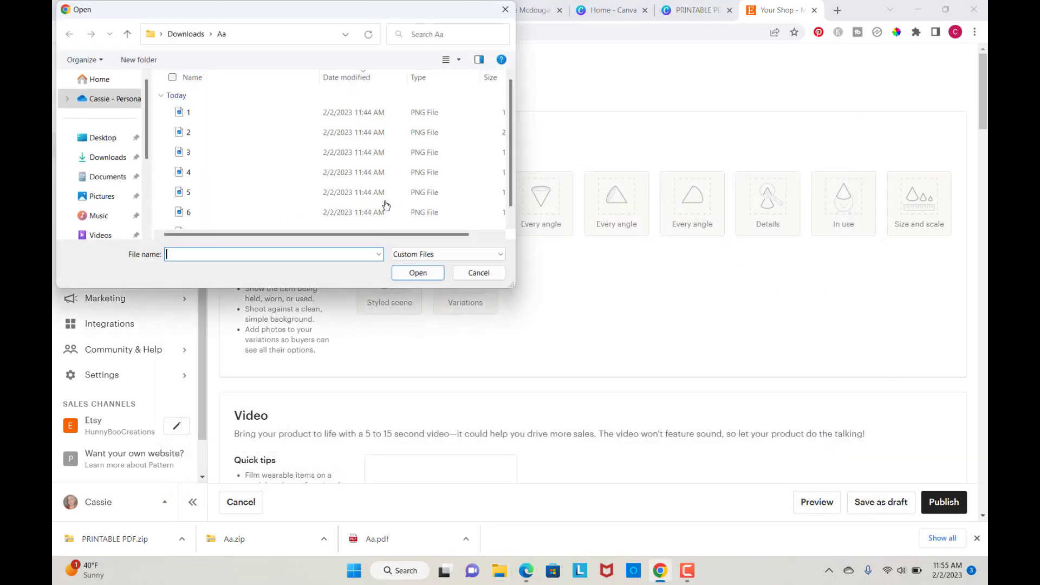
click(107, 158)
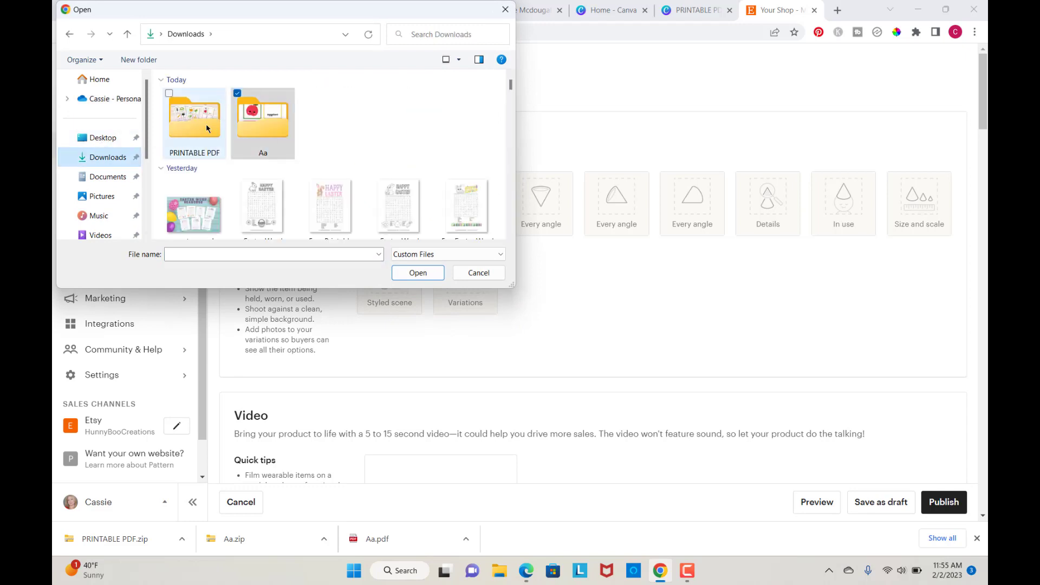
click(202, 126)
double_click(200, 124)
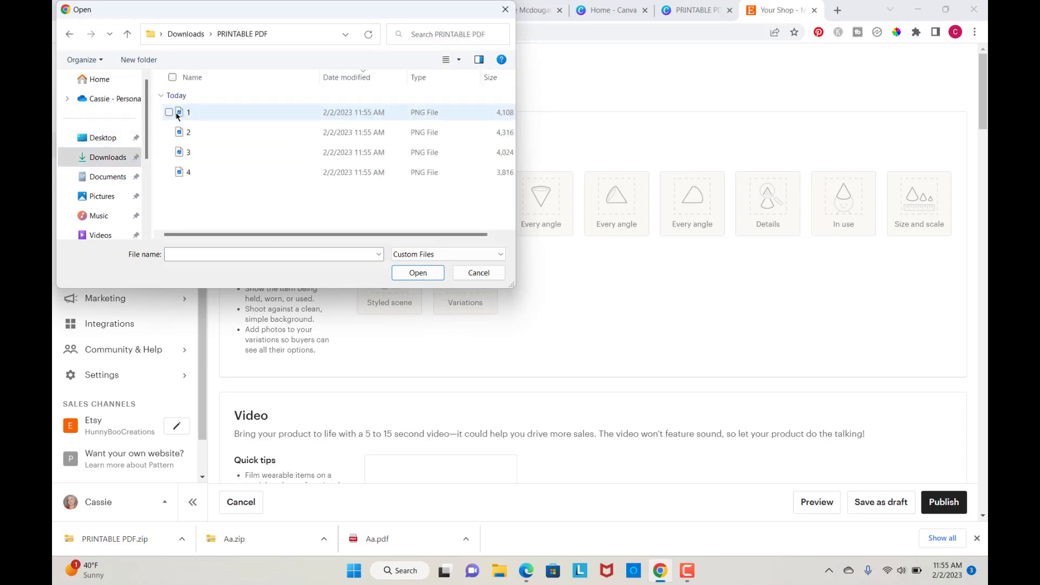
click(173, 78)
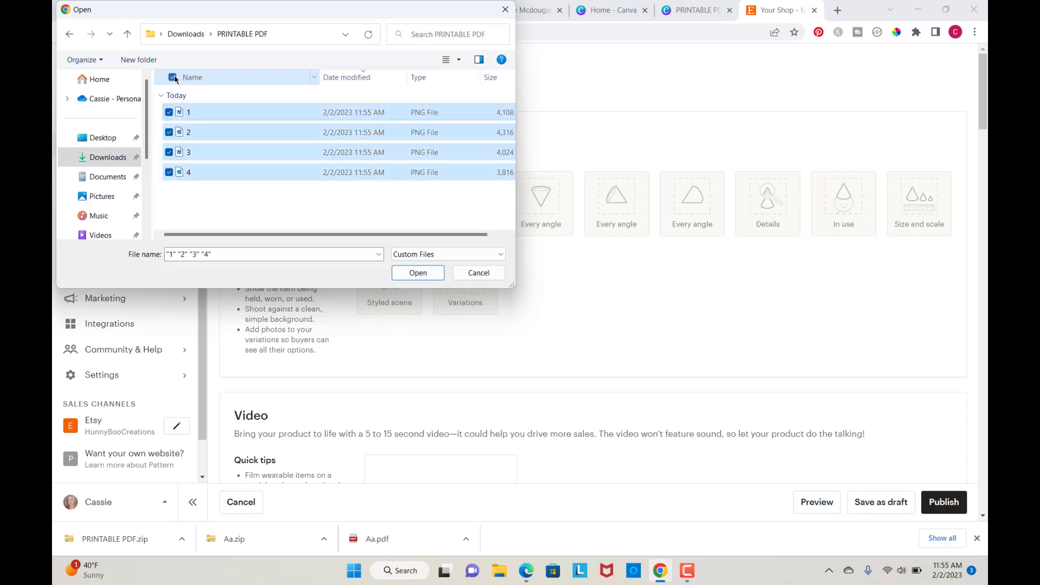
click(415, 274)
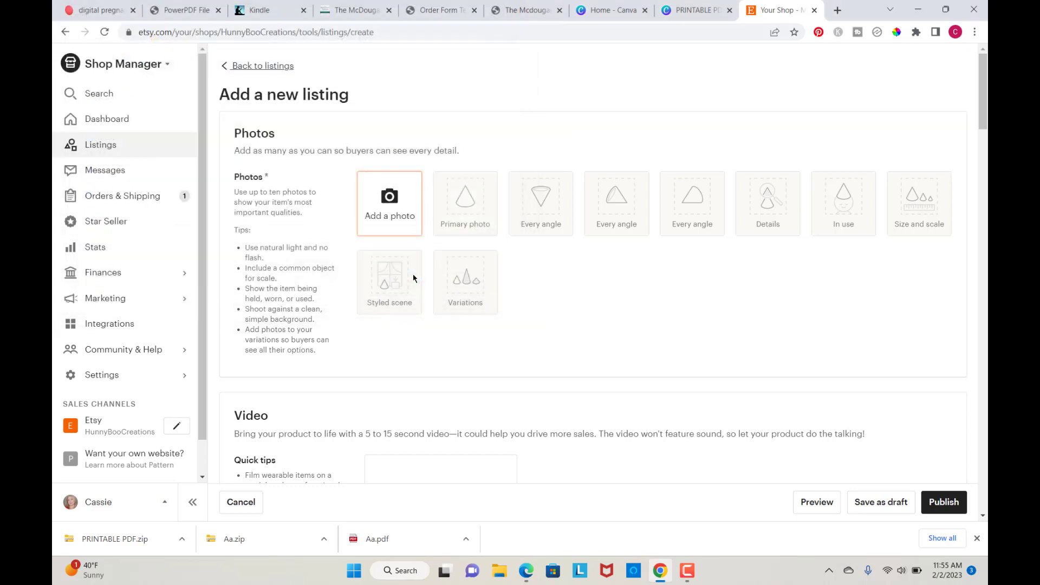
Step: Enter the listing title as "Printable Alphabet Flashcards ABC Flash Cards"
scroll(600, 339, down, 1)
scroll(601, 340, down, 4)
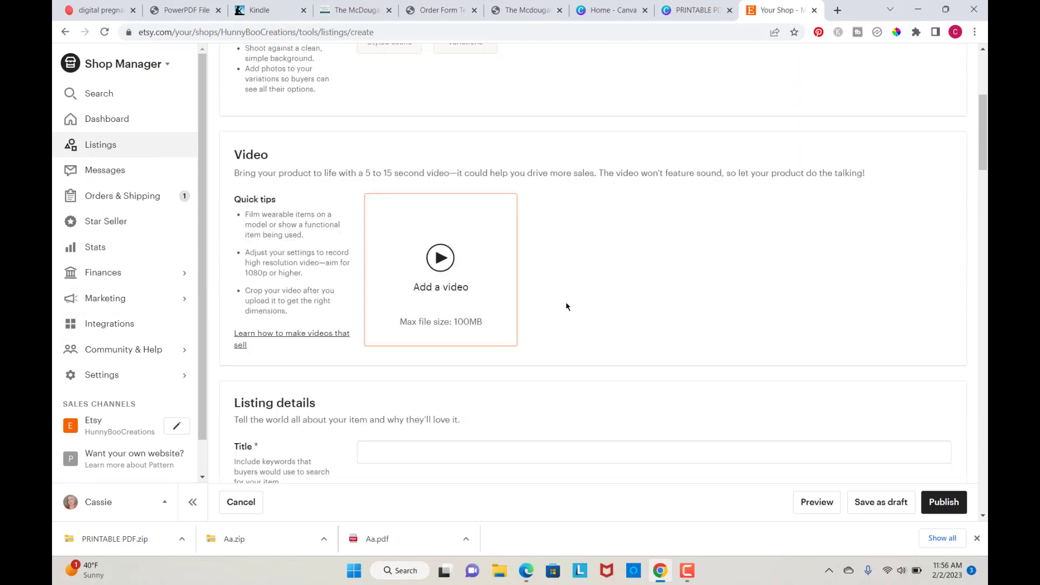
scroll(567, 307, down, 3)
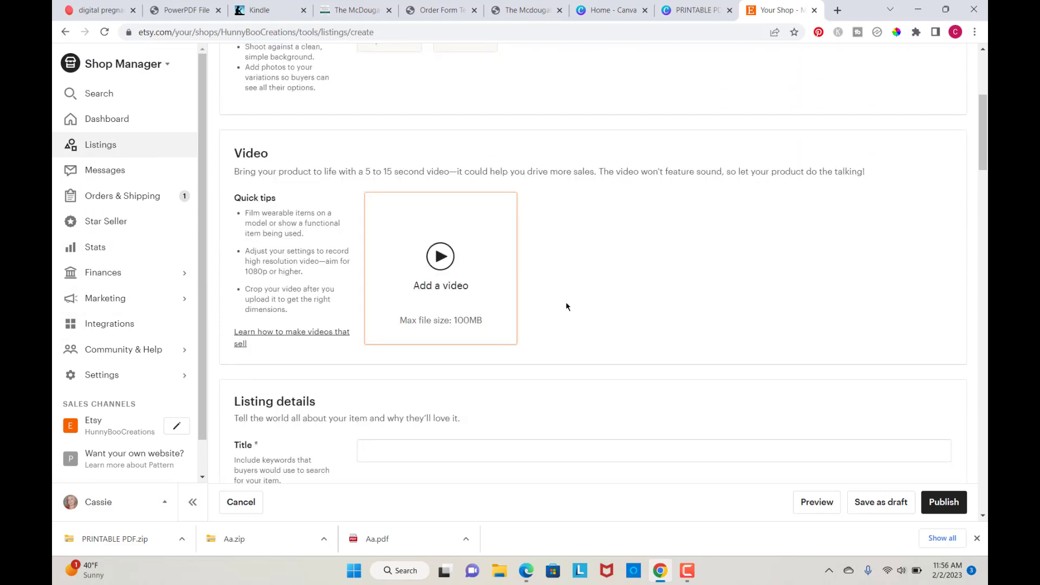
scroll(566, 301, up, 1)
click(386, 278)
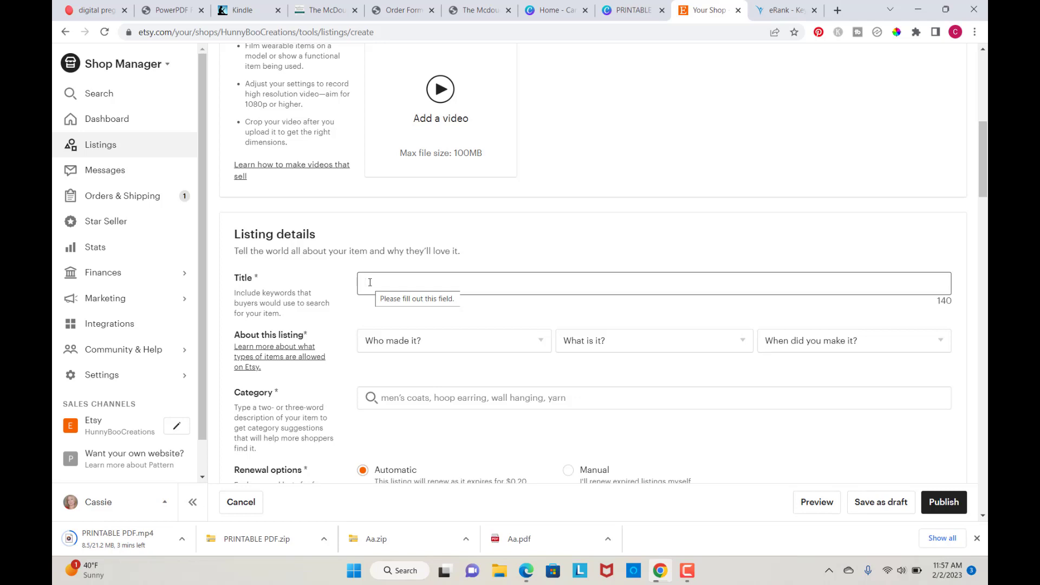
text(P)
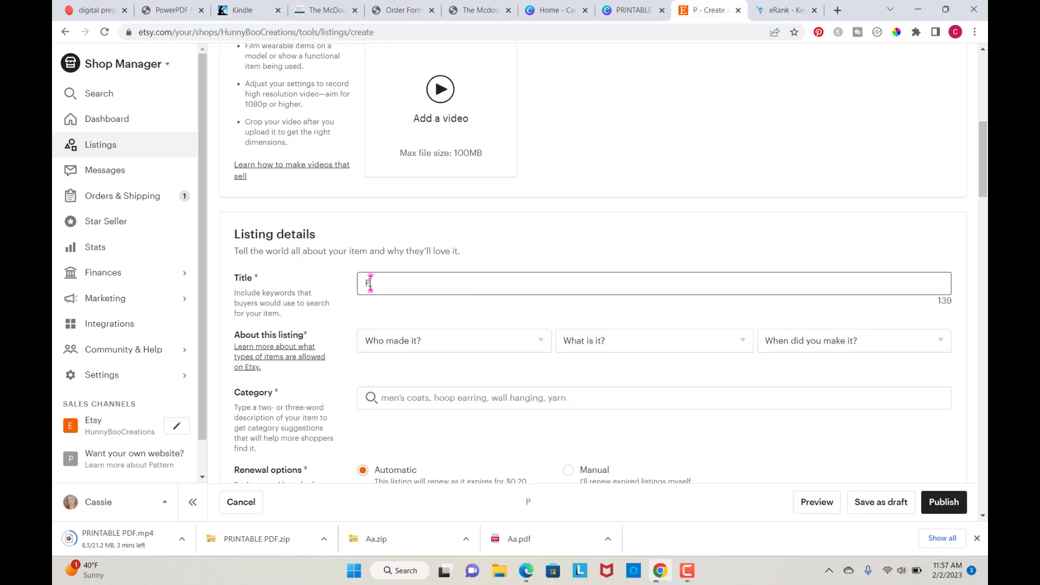
text(rintable )
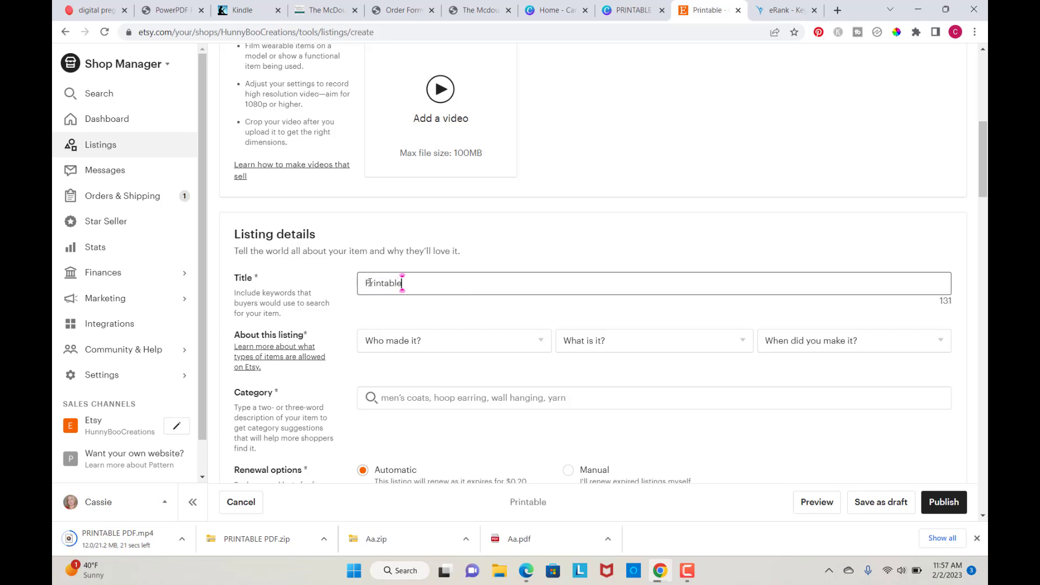
text(Alp)
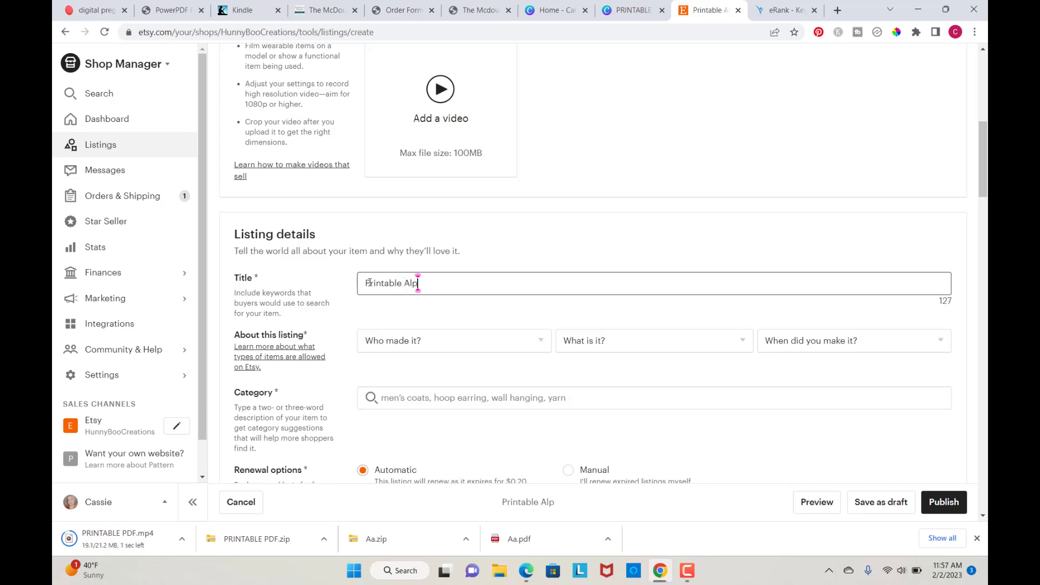
text(habet Fala)
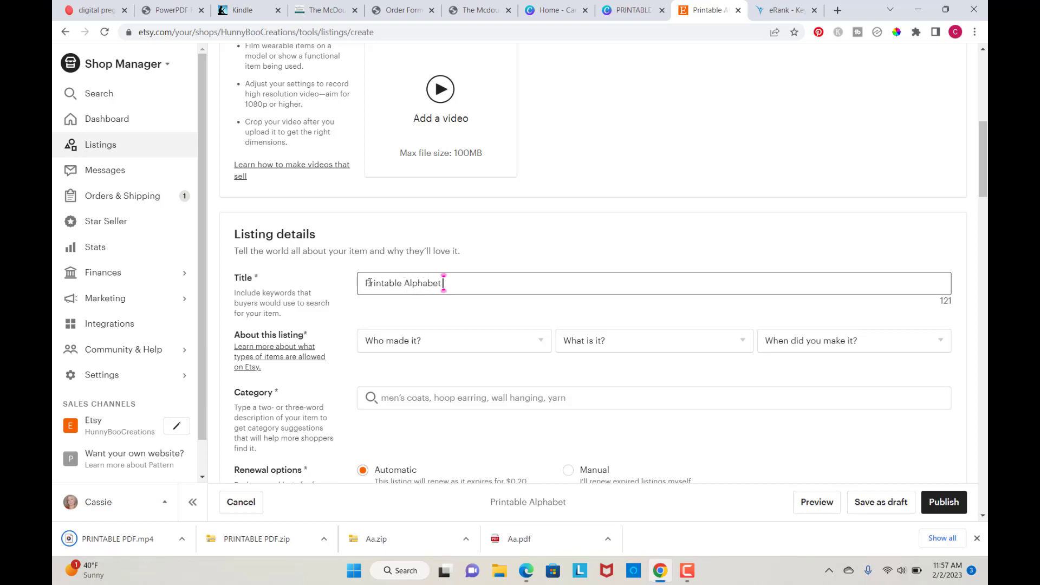
key(BackSpace)
key(BackSpace)
key(BackSpace)
text(la)
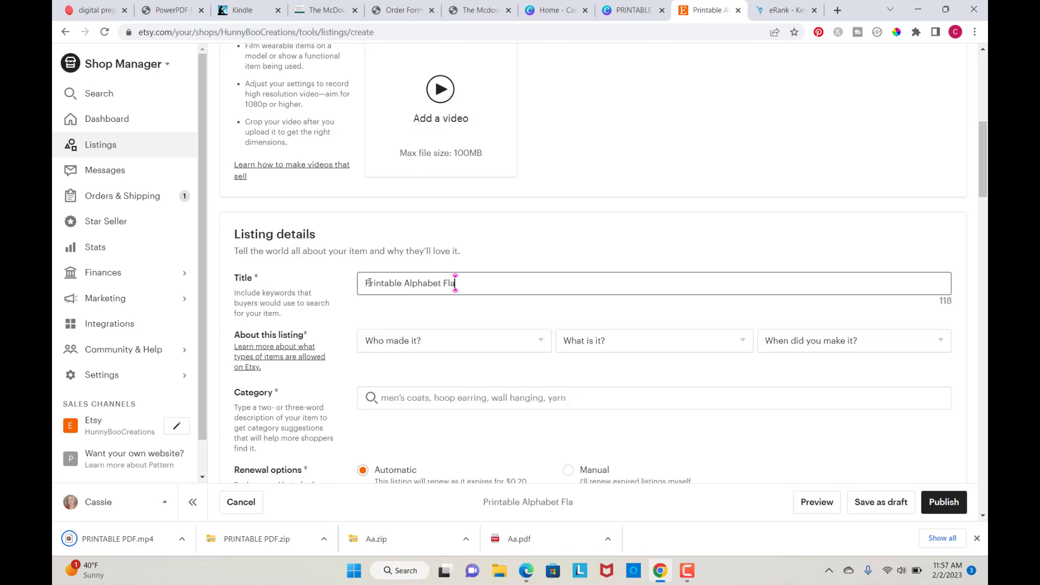
text(shcar)
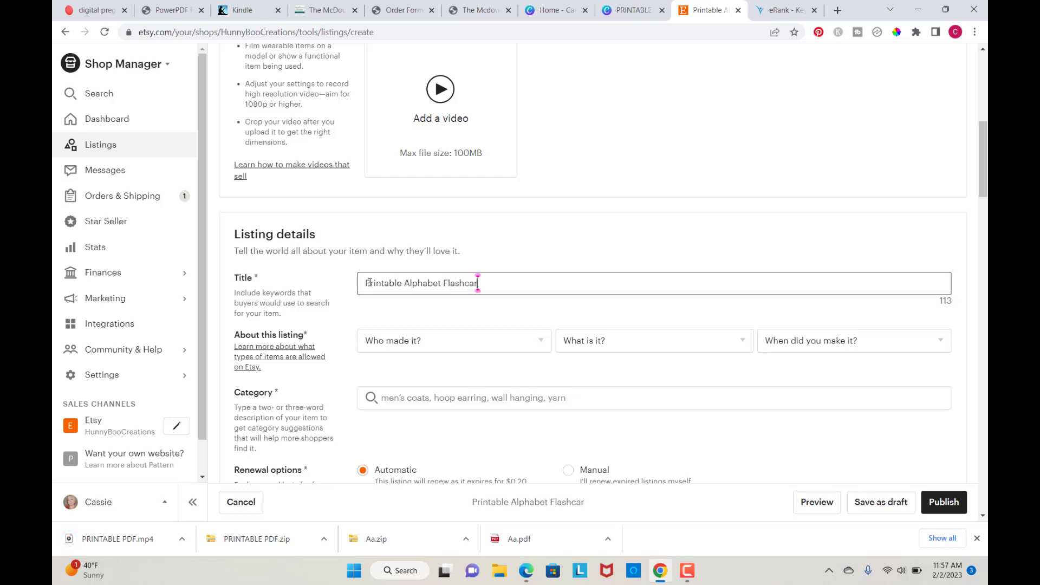
text(ds ABC)
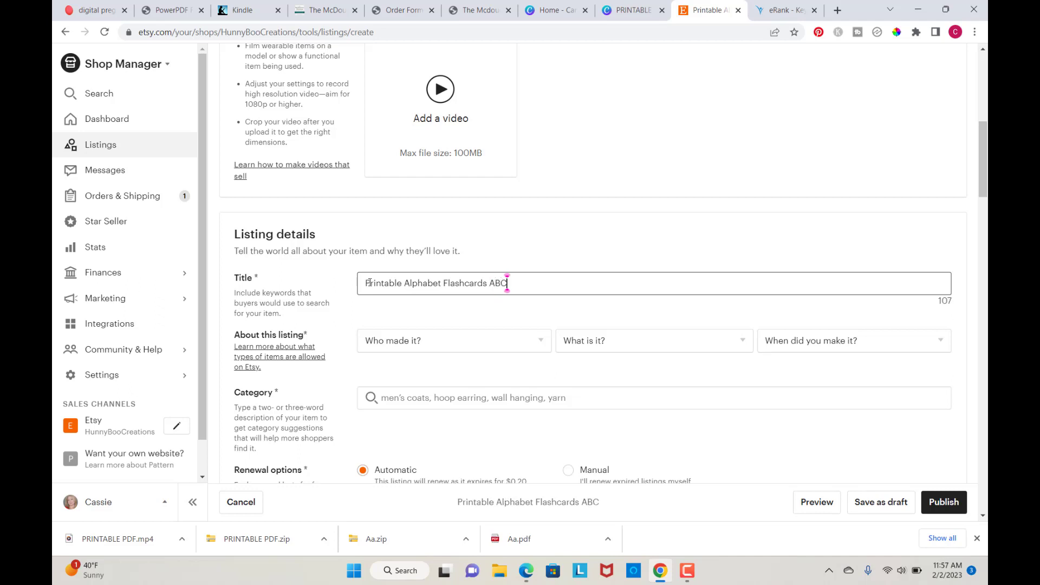
text( fla)
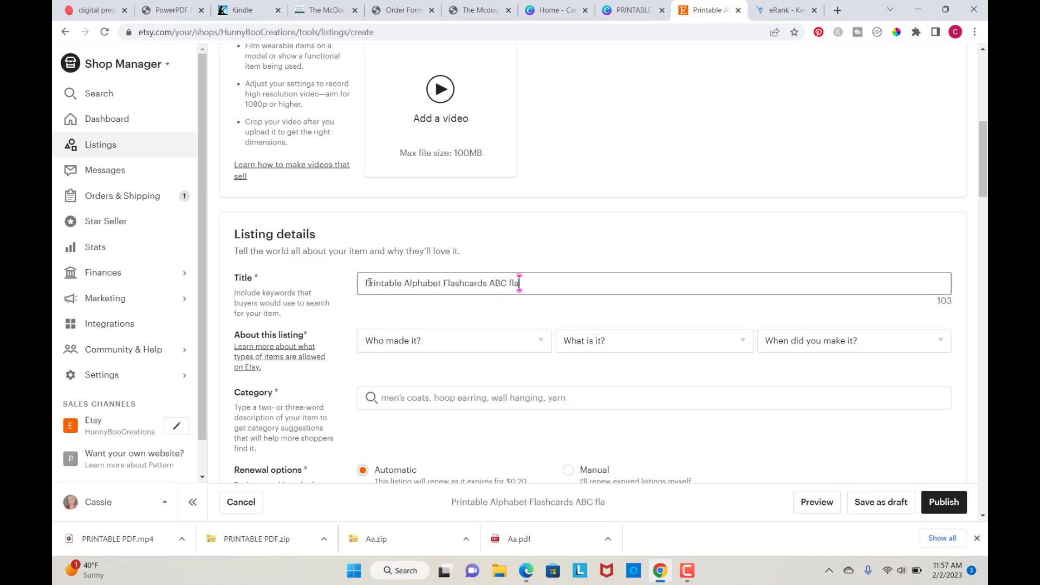
text(shcards)
key(BackSpace)
key(BackSpace)
key(BackSpace)
key(BackSpace)
key(BackSpace)
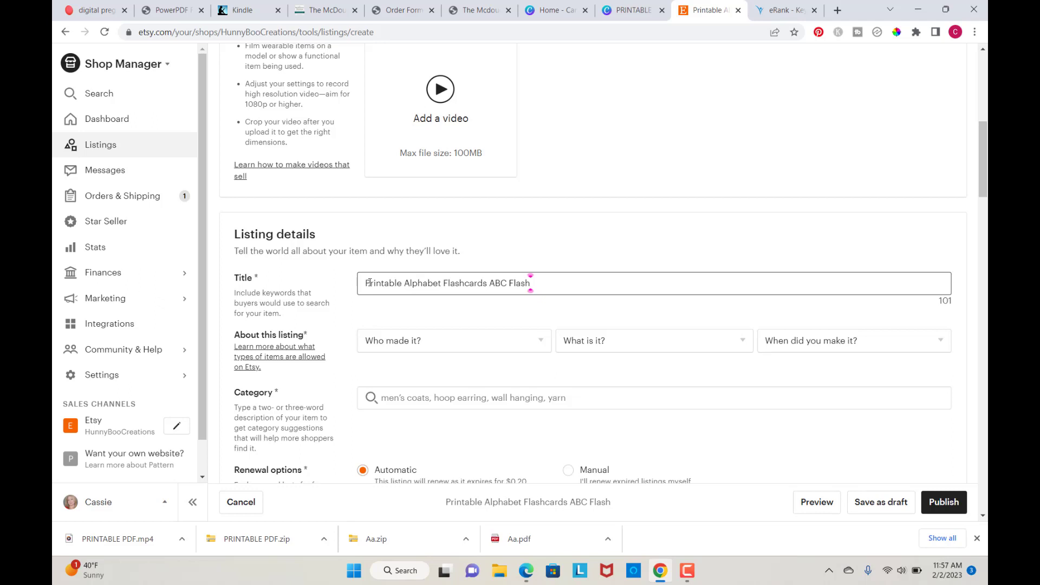
text(Cards)
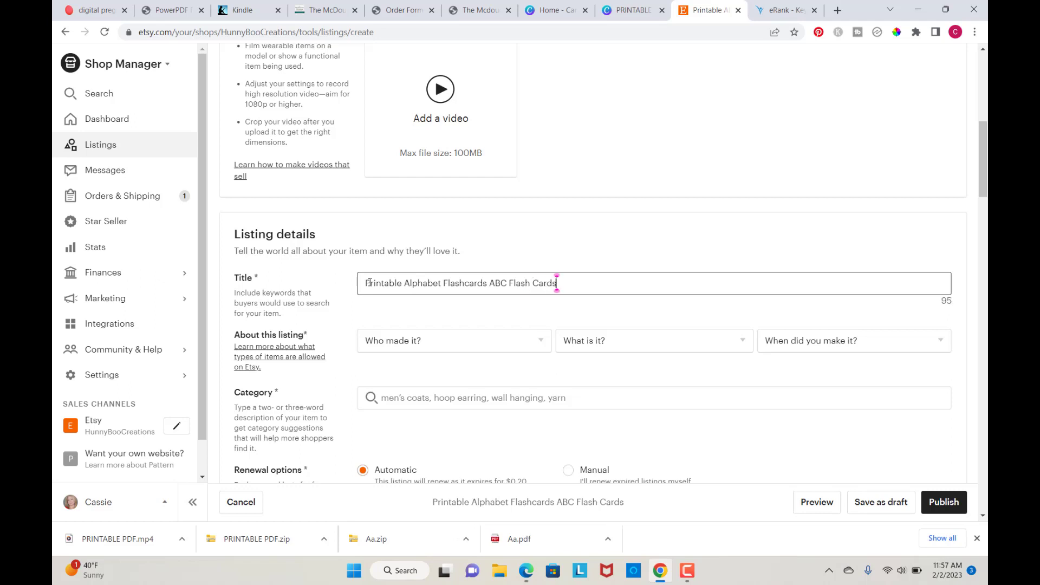
text(,)
right_click(563, 285)
click(563, 287)
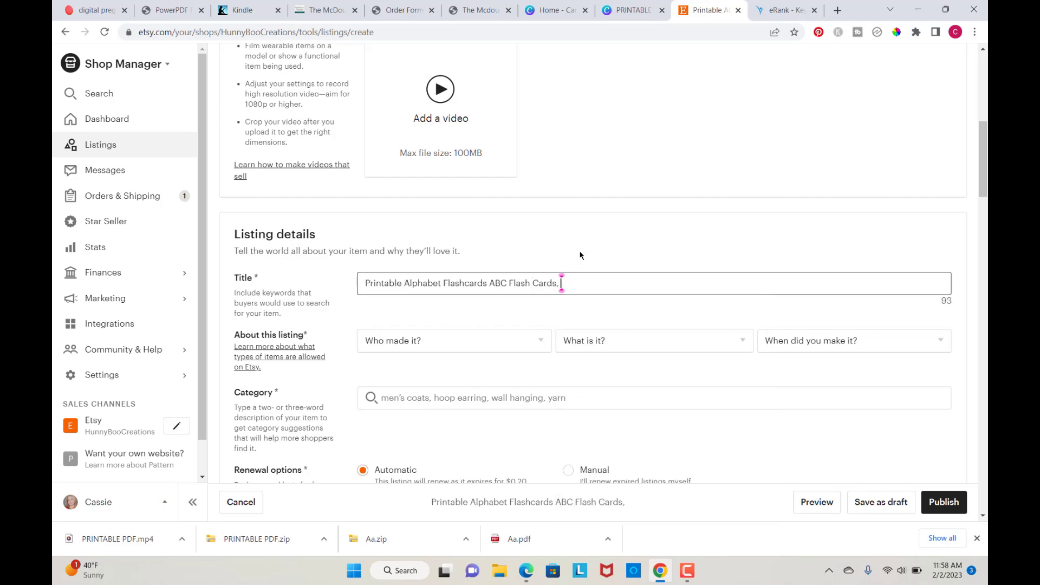
key(ctrl+a)
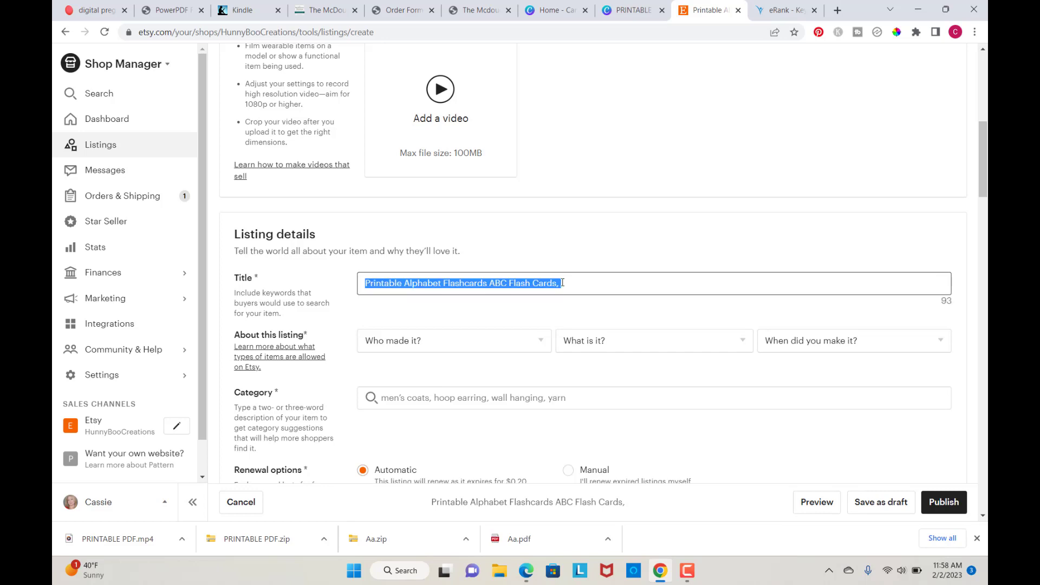
click(562, 282)
key(BackSpace)
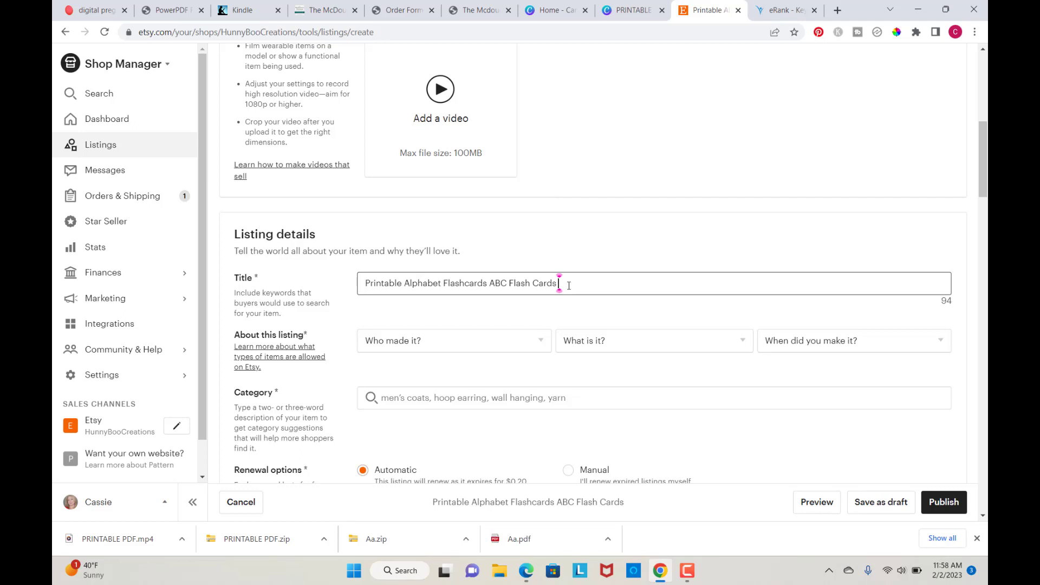
Step: Extend the title with "Bright Preschool Flashcards For Toddlers"
text(Bright)
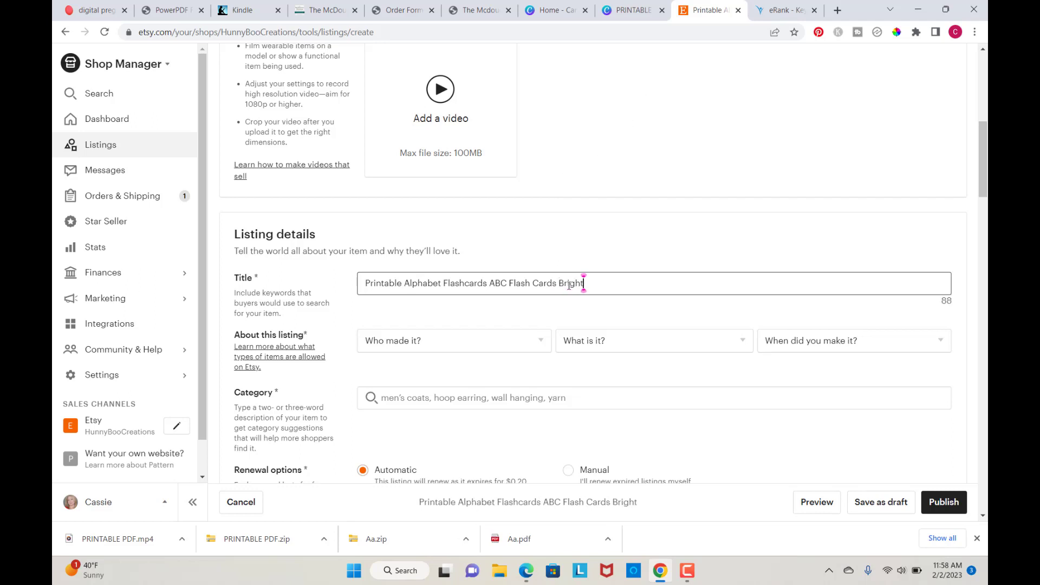
text( Preschool)
text( Flash)
key(BackSpace)
key(BackSpace)
key(BackSpace)
key(BackSpace)
key(BackSpace)
key(BackSpace)
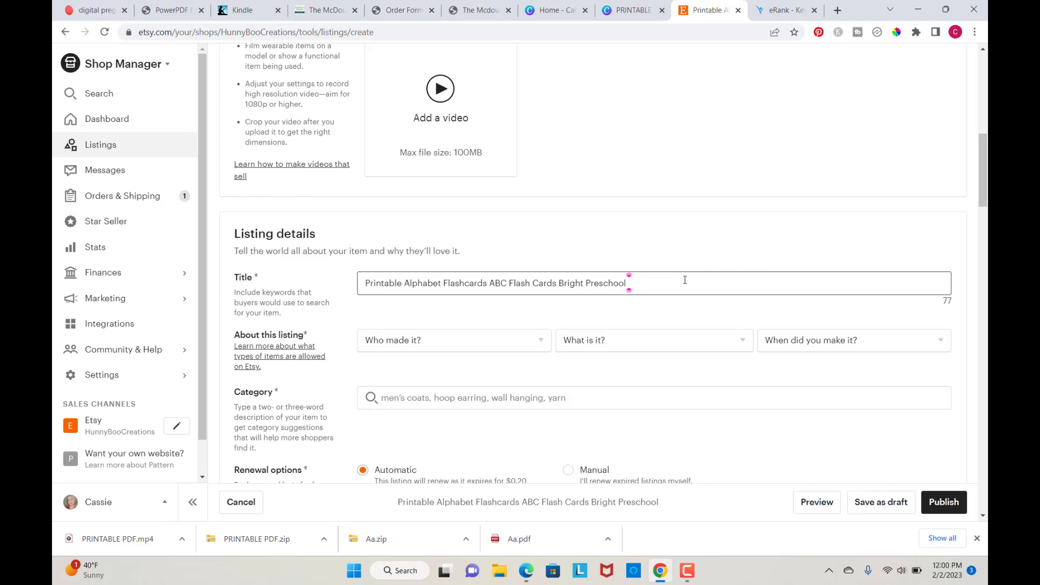
text(Flashc)
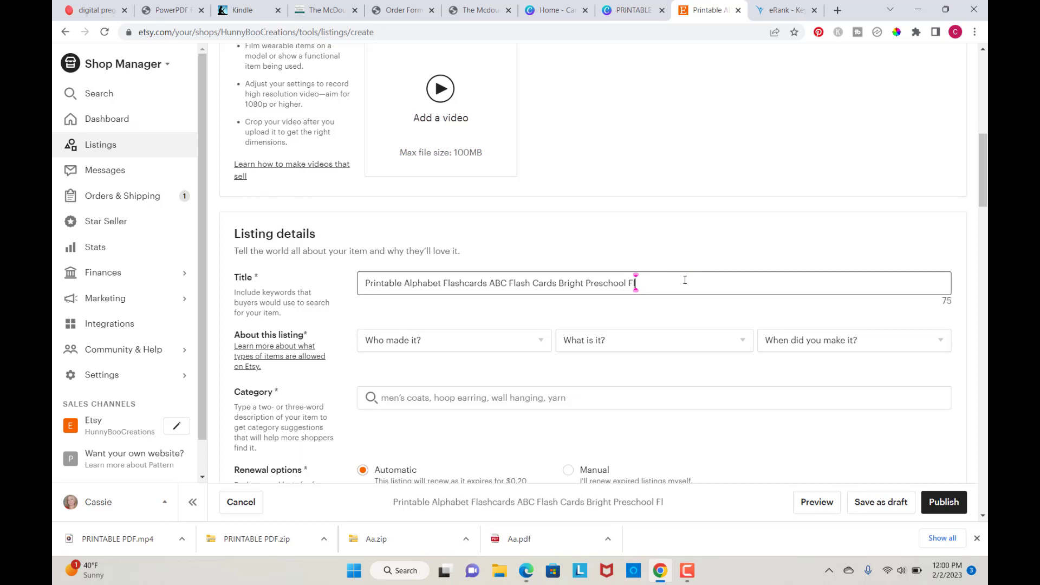
text(ards)
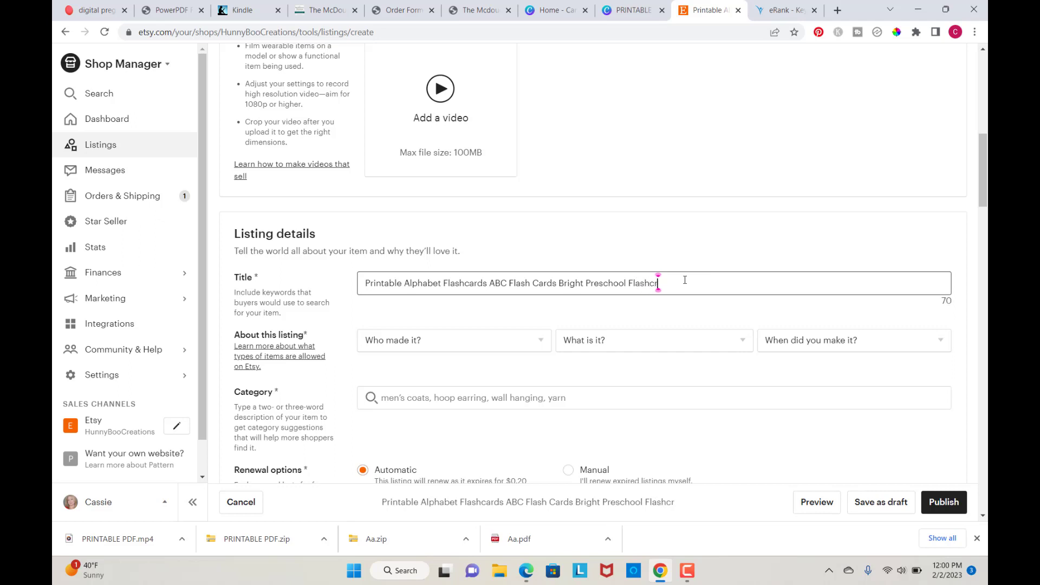
text( Fo)
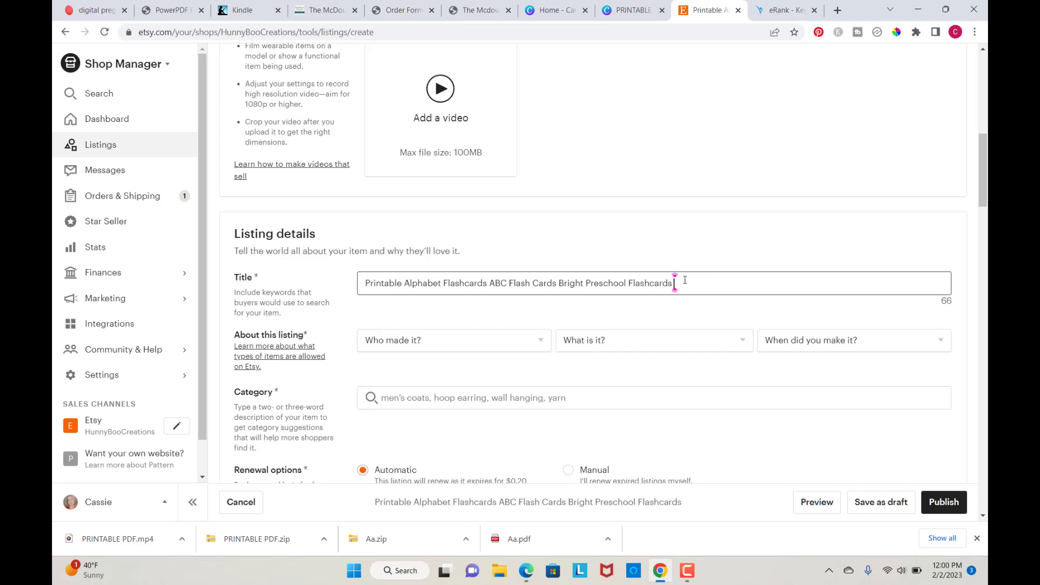
text(r)
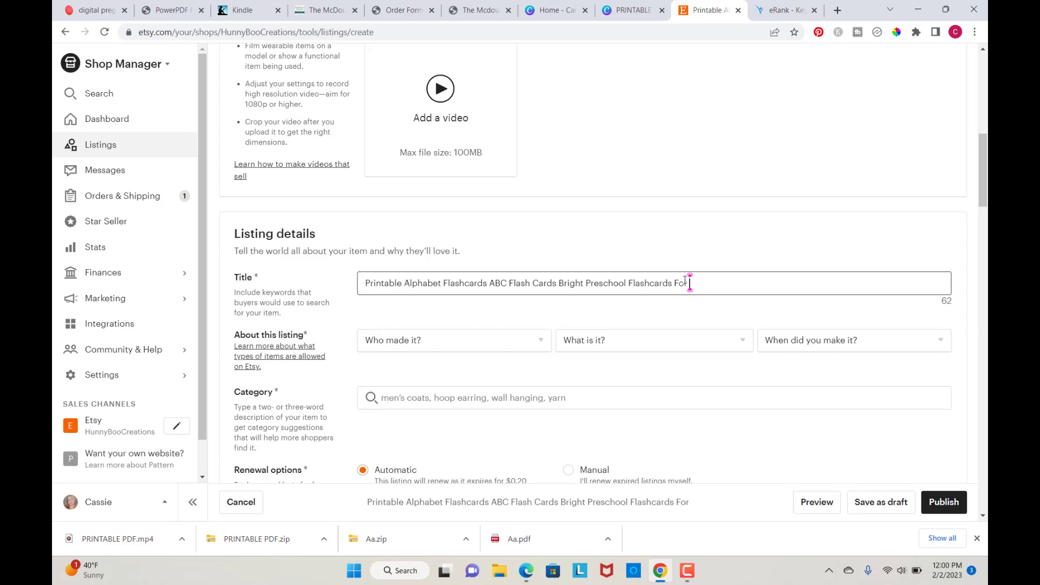
text( Toddlers)
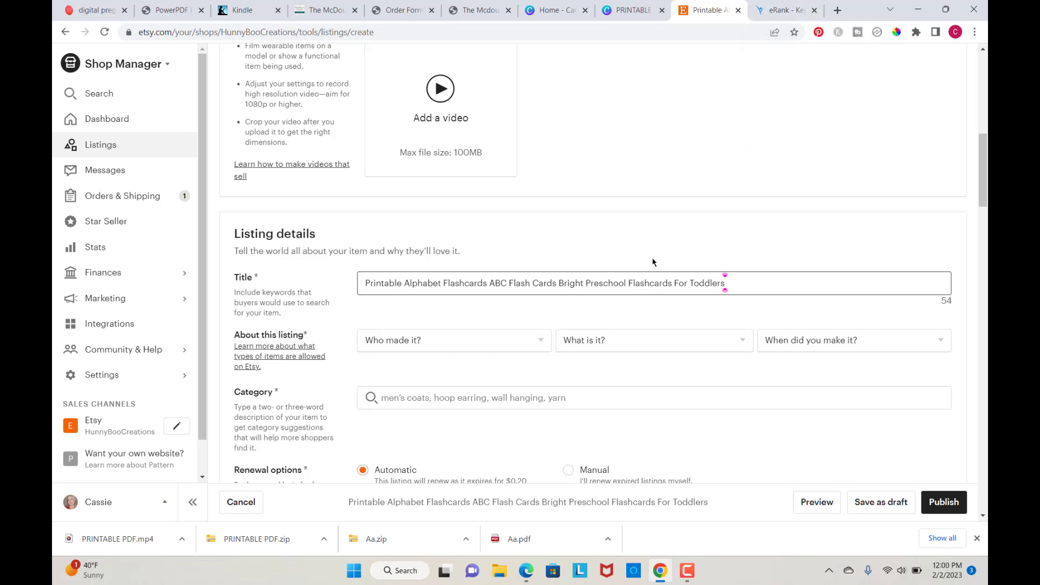
Step: Set the listing's maker to I did, its type to A finished product, and its date to 2020 - 2023
scroll(652, 262, down, 2)
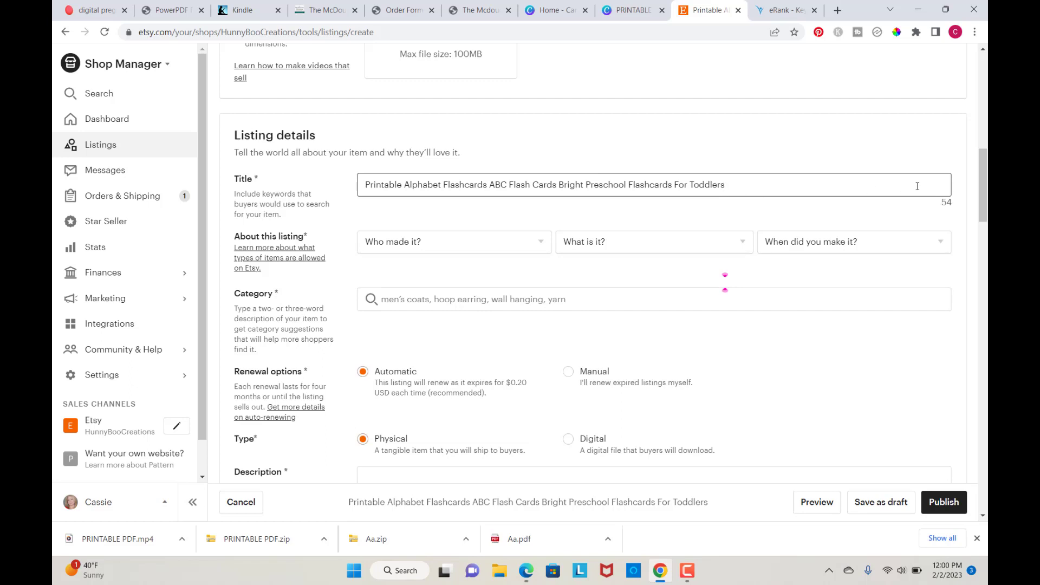
click(539, 247)
click(379, 282)
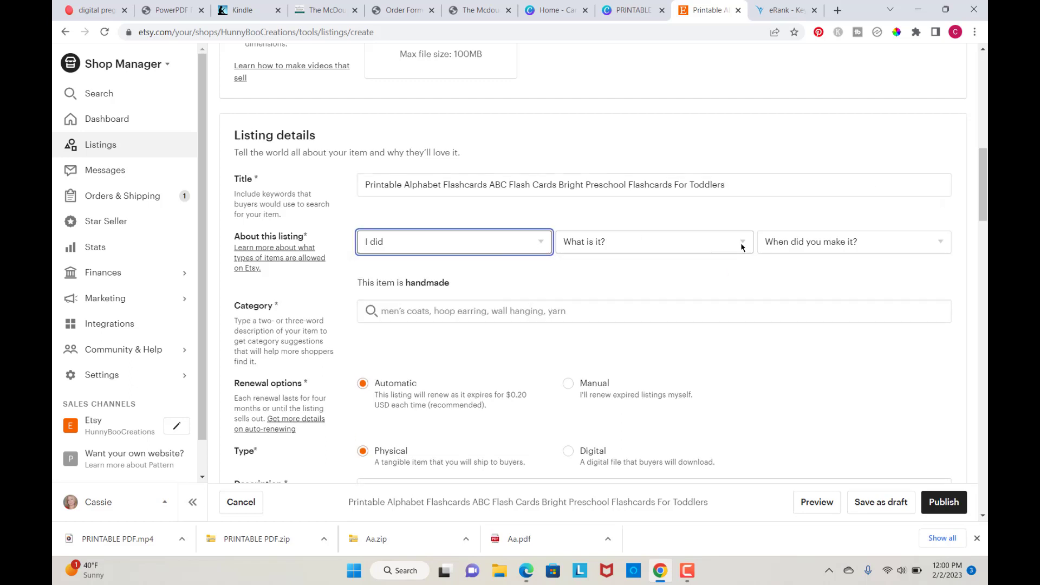
right_click(737, 246)
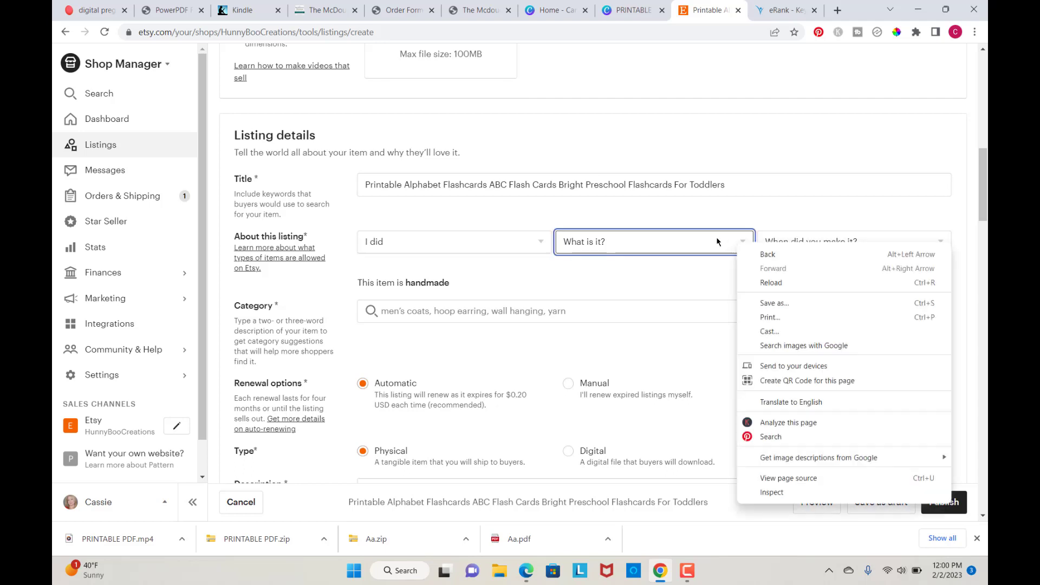
click(716, 236)
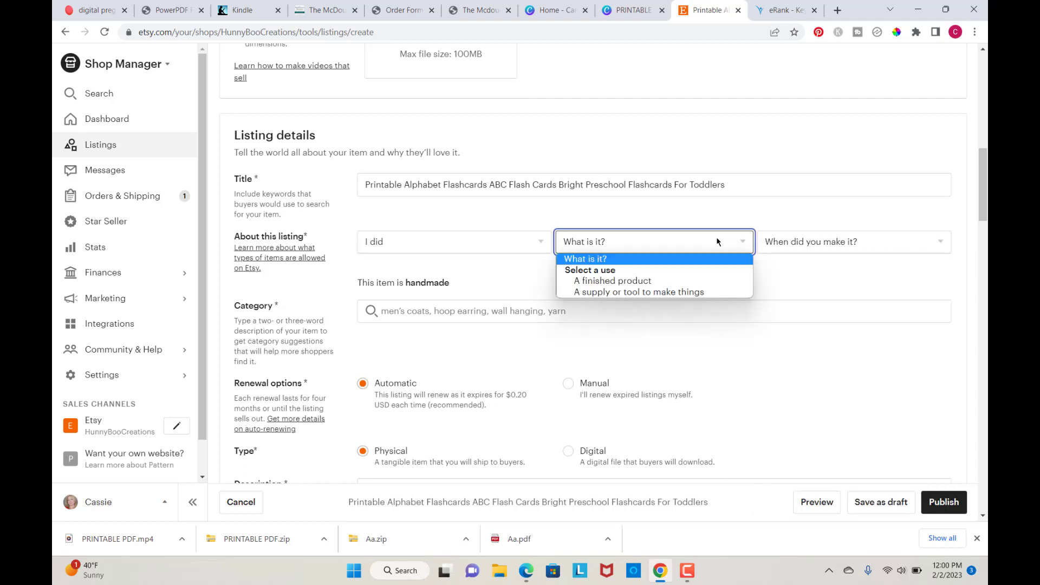
click(624, 280)
click(895, 244)
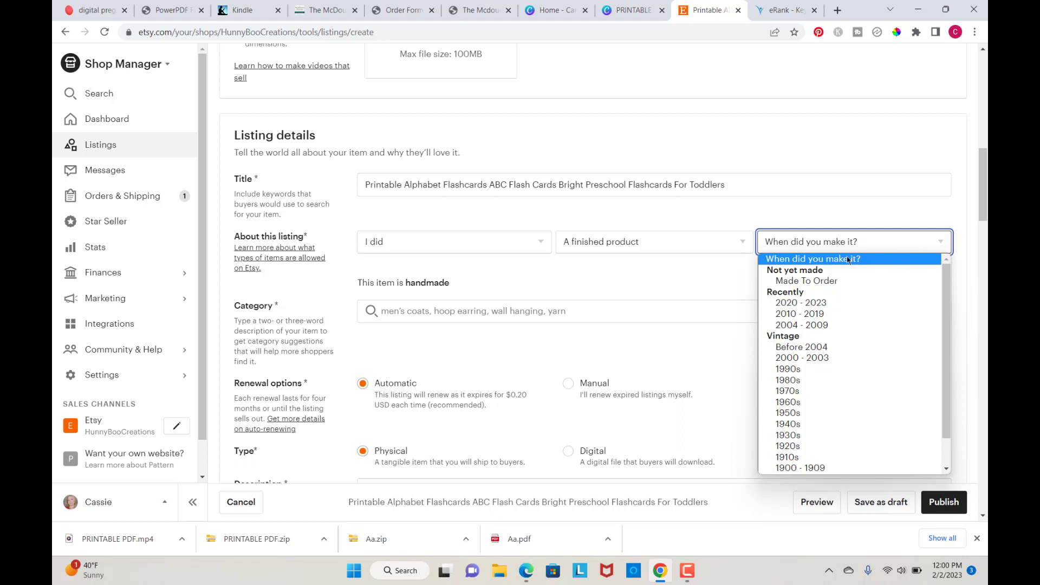
click(815, 305)
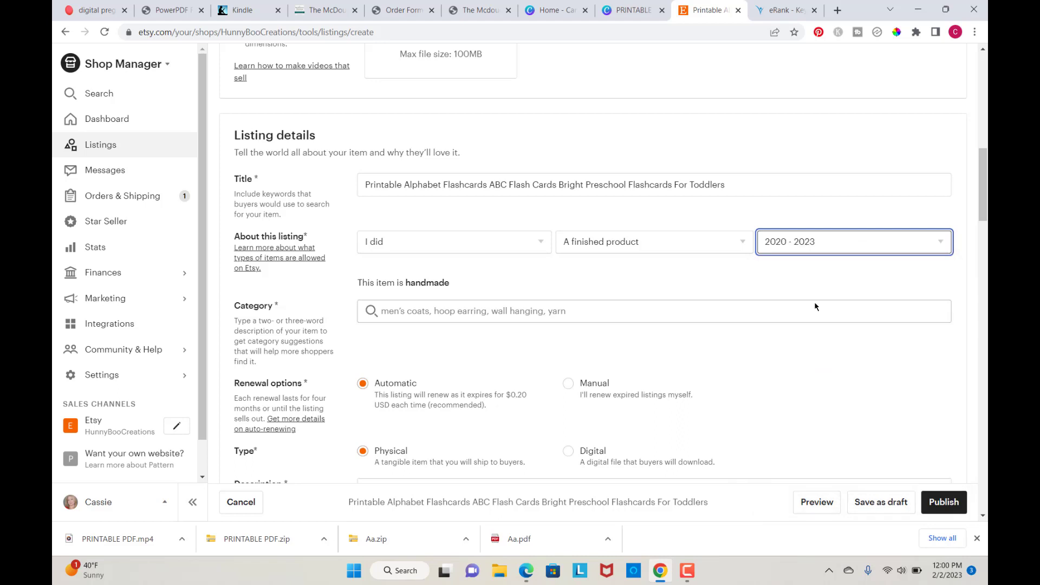
Step: Search categories for flashcards and choose flashcards in Learning & School
click(414, 312)
text(f)
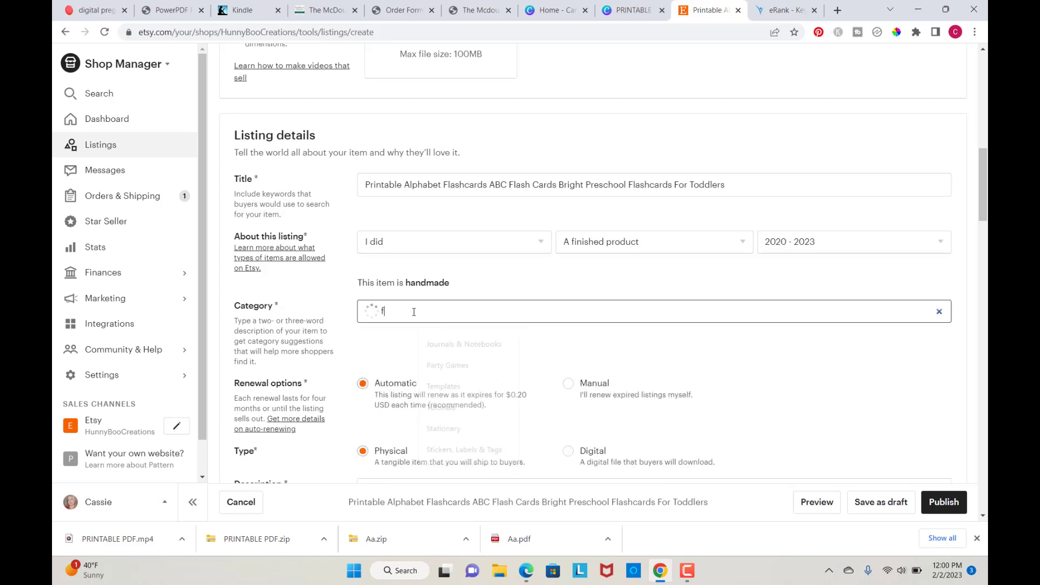
text(lahshcards)
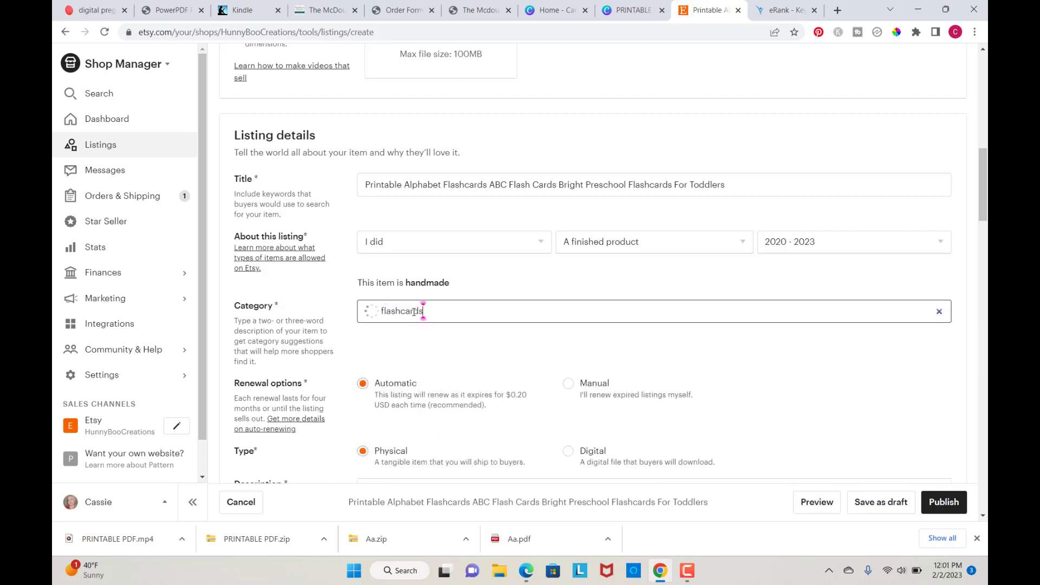
scroll(414, 312, down, 1)
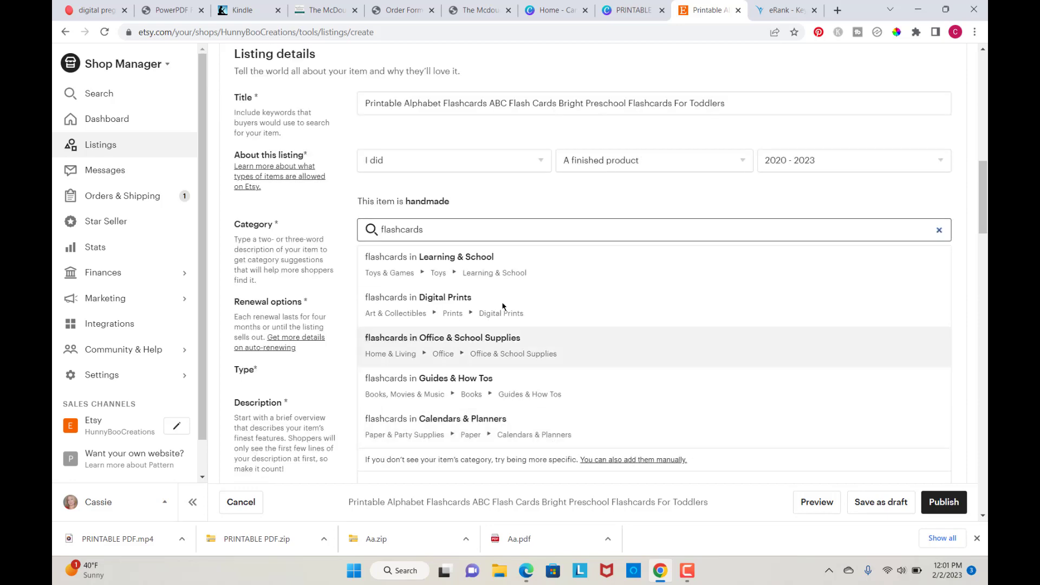
click(493, 272)
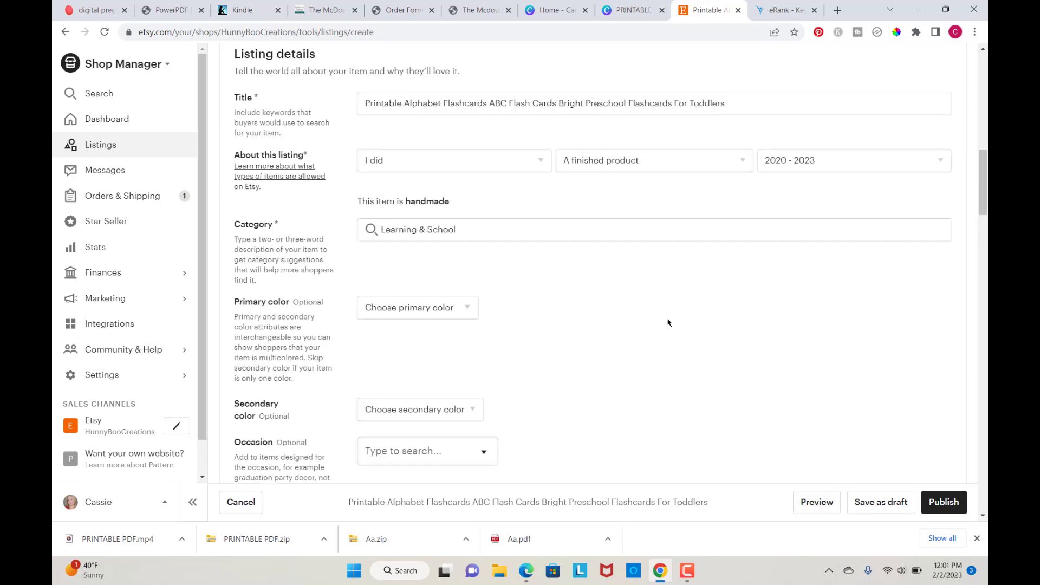
Step: Set the listing's primary color to White
scroll(667, 323, down, 2)
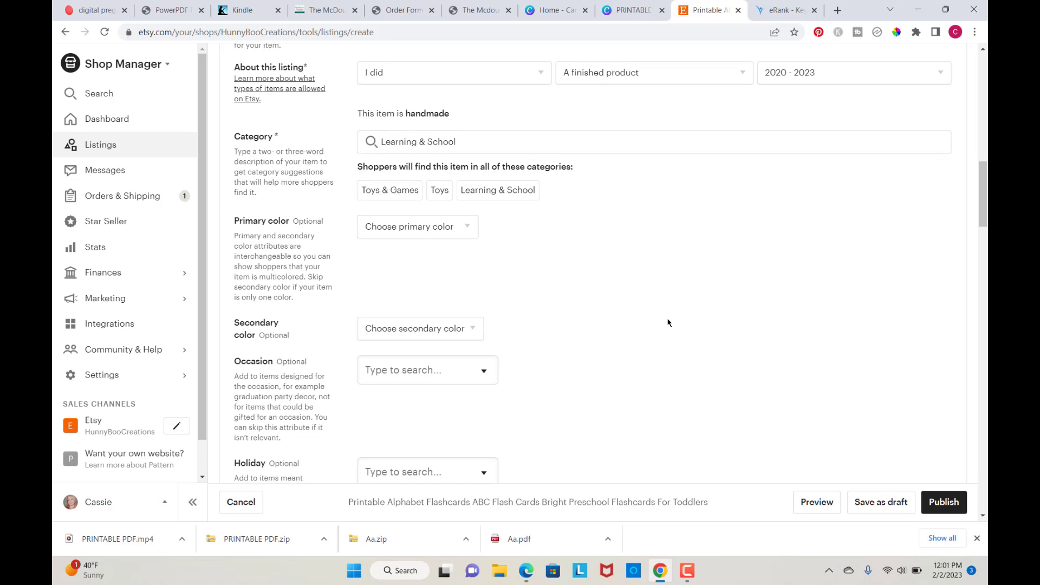
click(464, 227)
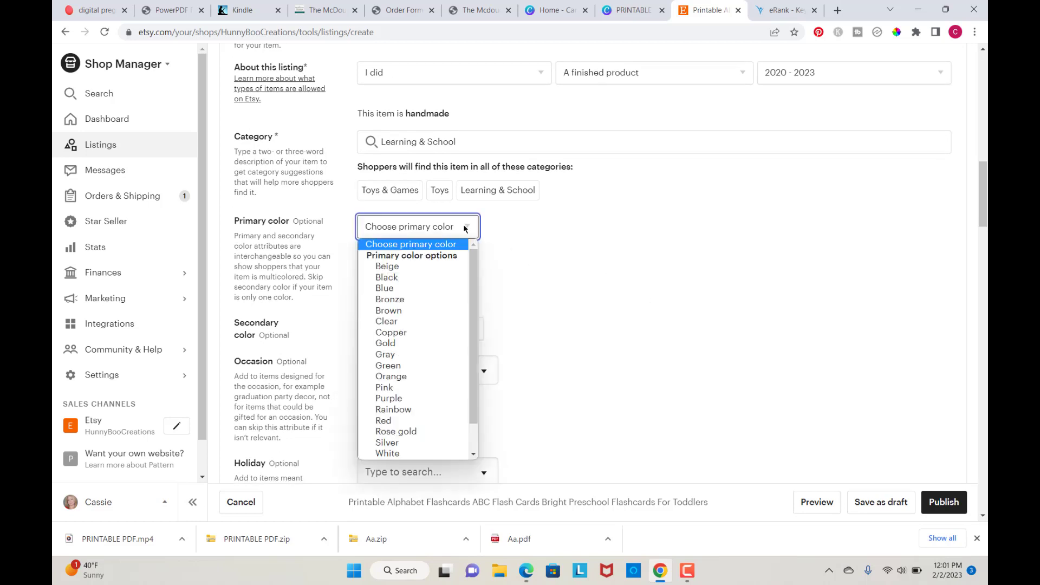
click(381, 454)
Step: Set the listing type to Digital
scroll(546, 320, down, 1)
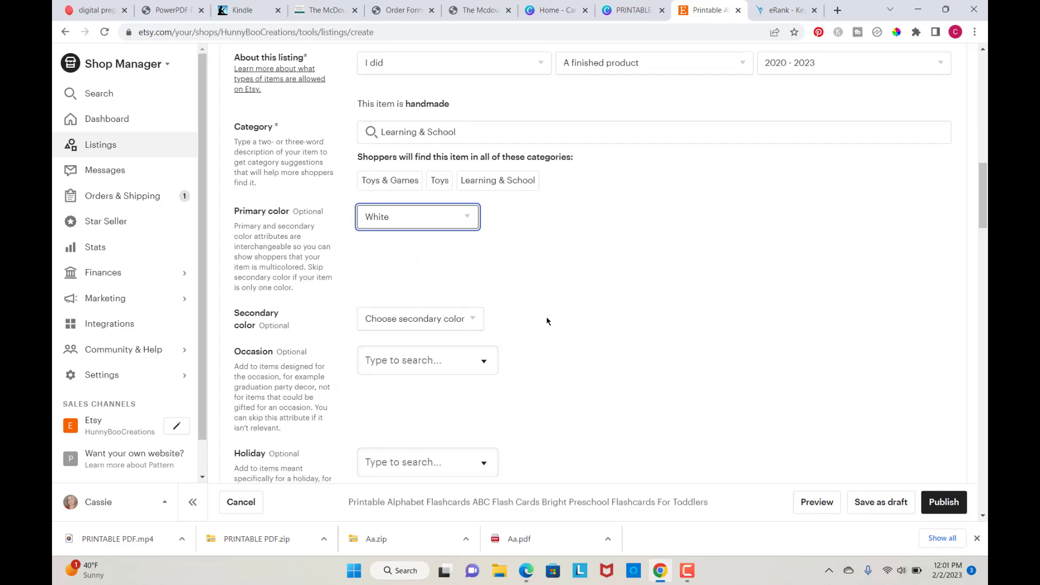
scroll(619, 326, down, 3)
scroll(619, 328, down, 3)
scroll(619, 329, up, 2)
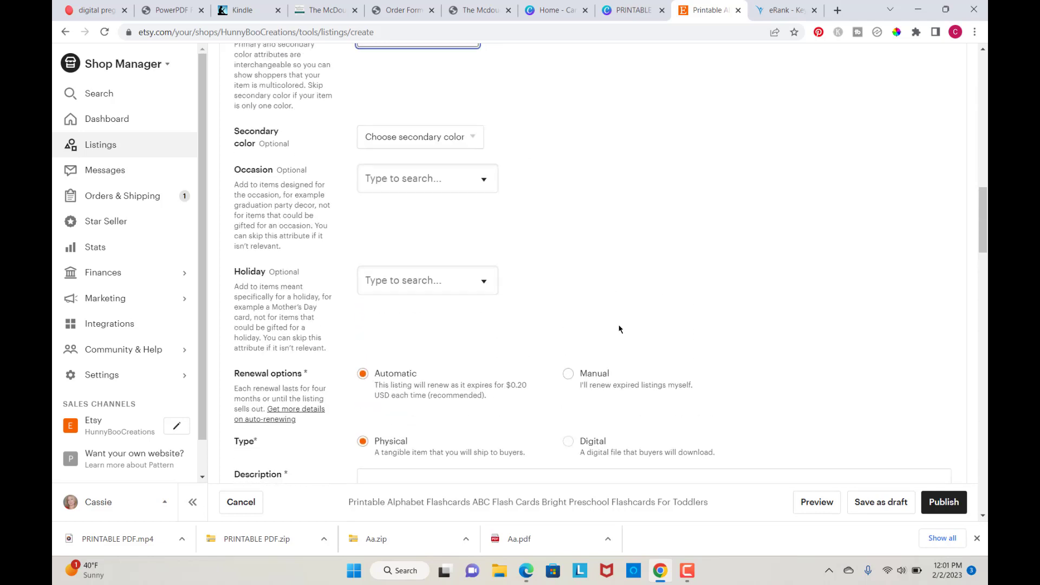
scroll(619, 329, up, 1)
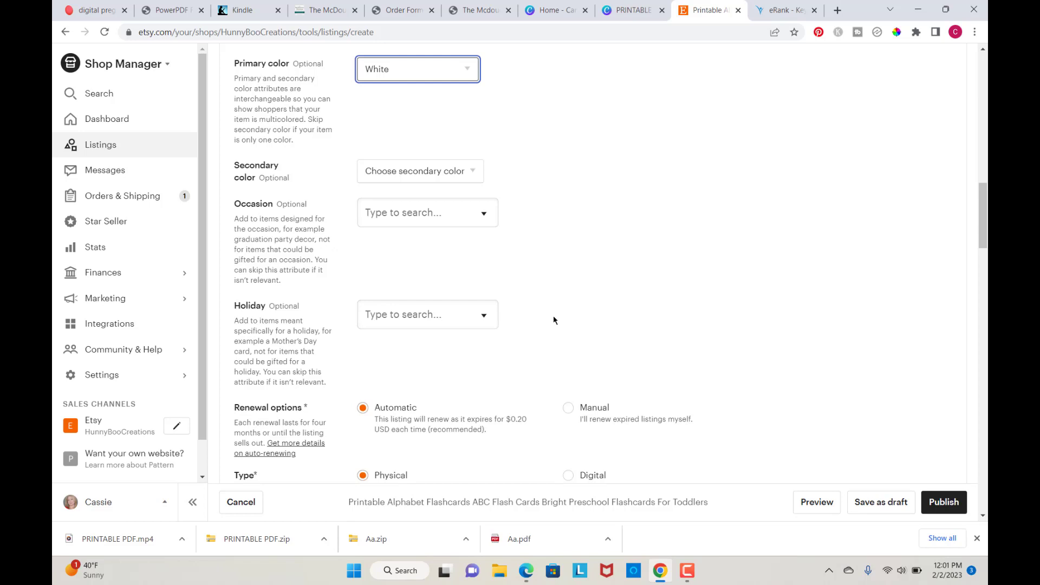
scroll(553, 320, down, 1)
scroll(554, 320, down, 4)
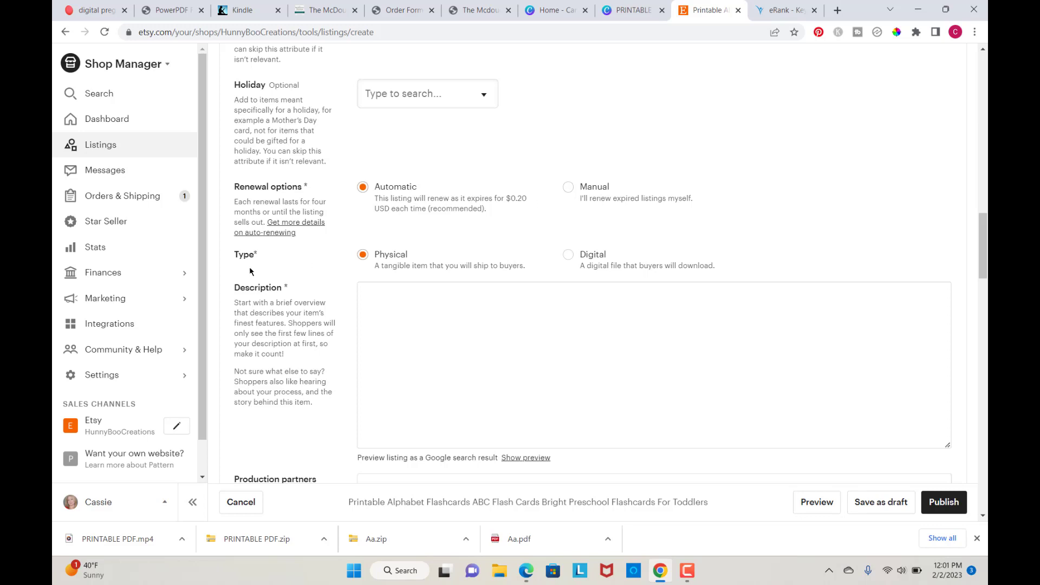
click(570, 255)
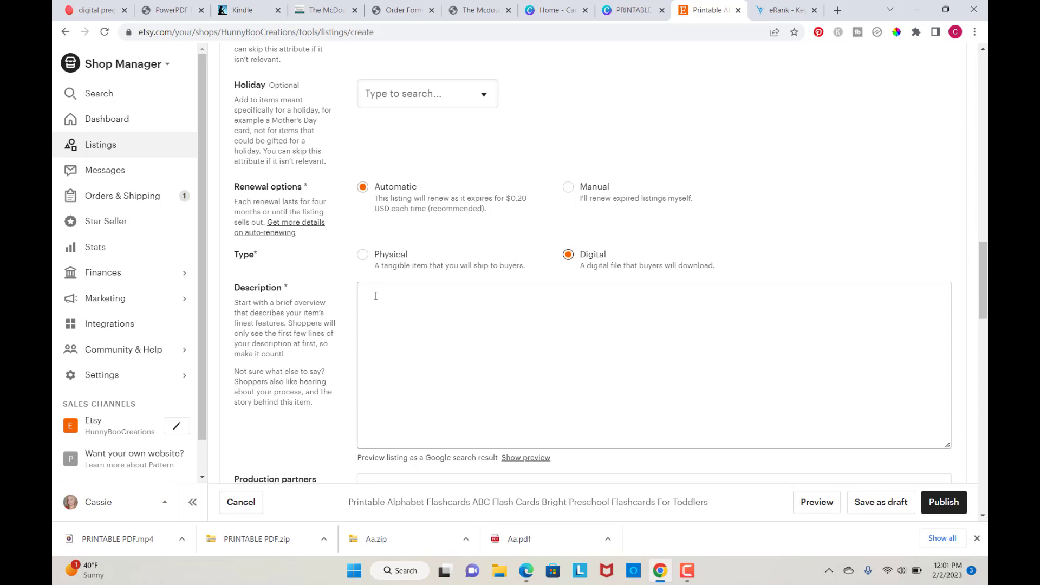
Step: Complete the description so it ends with "These are perfect for the classroom or at home."
scroll(794, 147, up, 15)
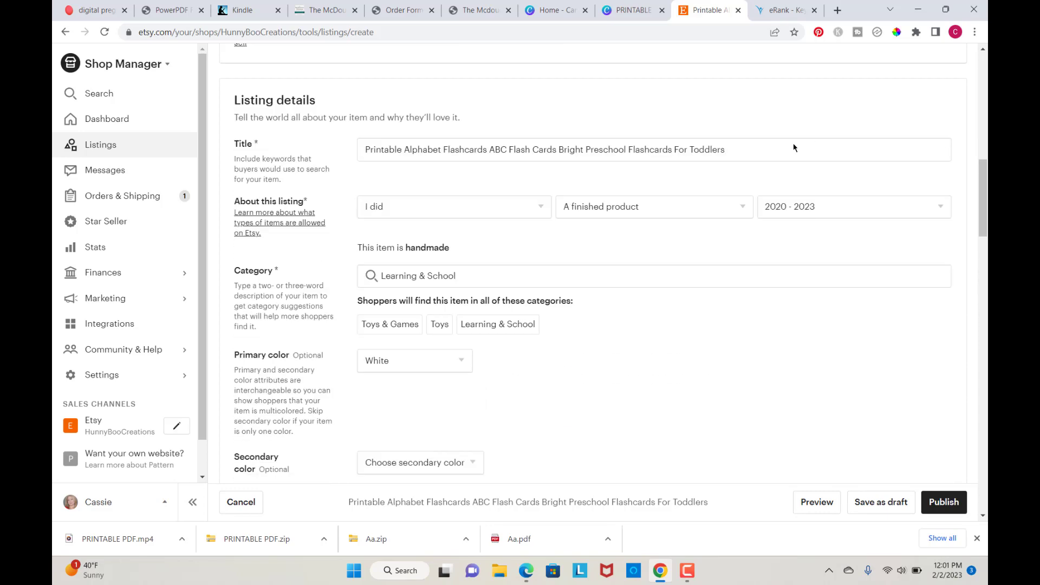
scroll(794, 147, up, 4)
scroll(792, 146, down, 3)
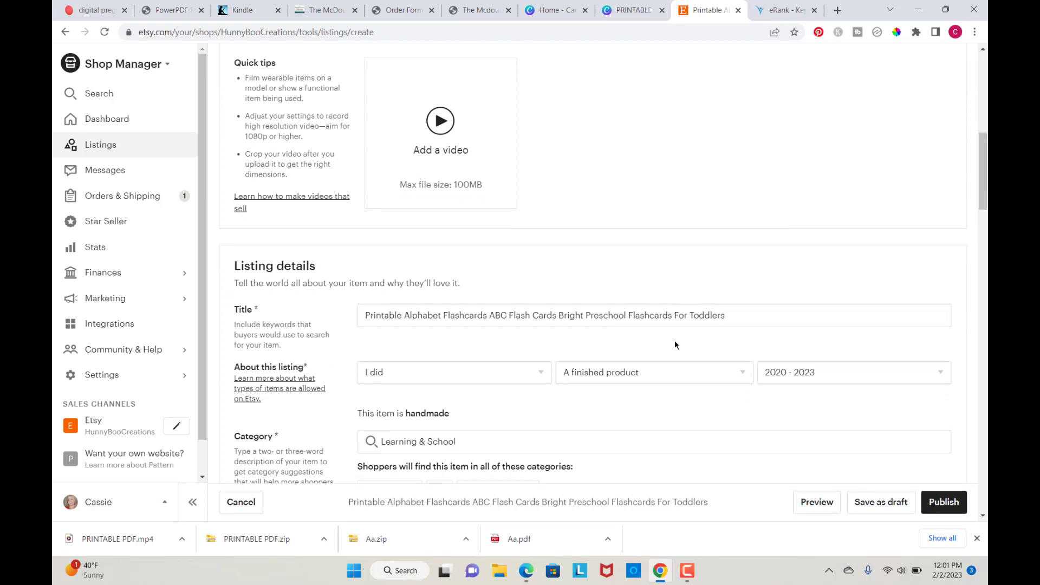
scroll(680, 344, down, 7)
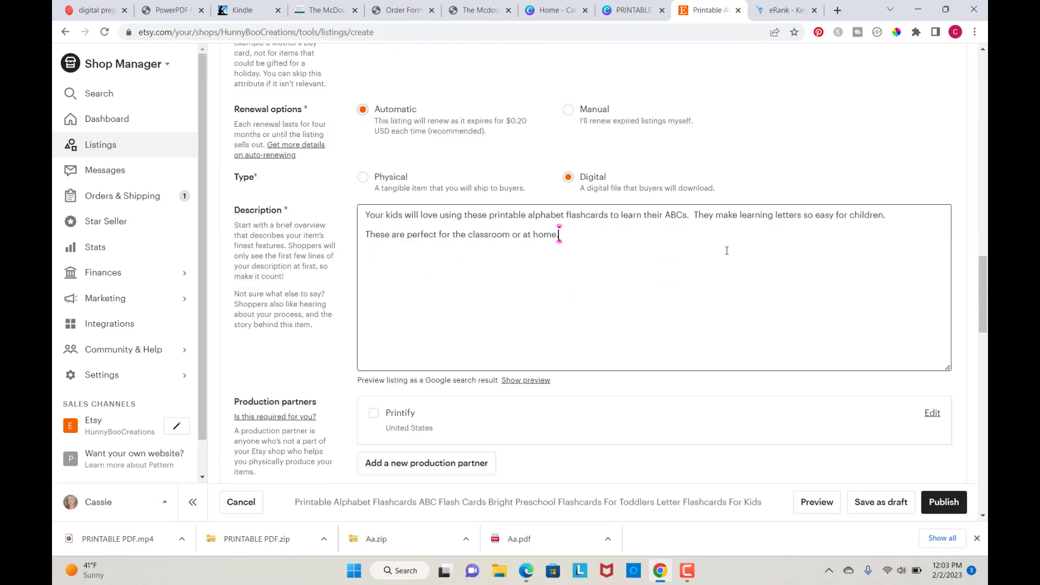
text(.)
Step: Insert "preschool" before "classroom" in the description and add two line breaks at its end
scroll(630, 265, up, 12)
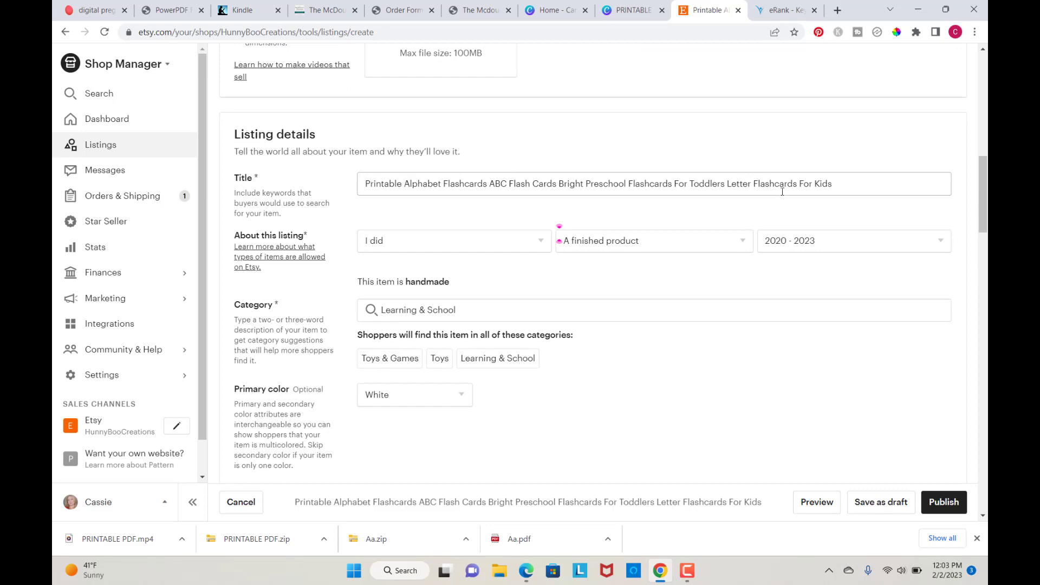
scroll(604, 310, down, 10)
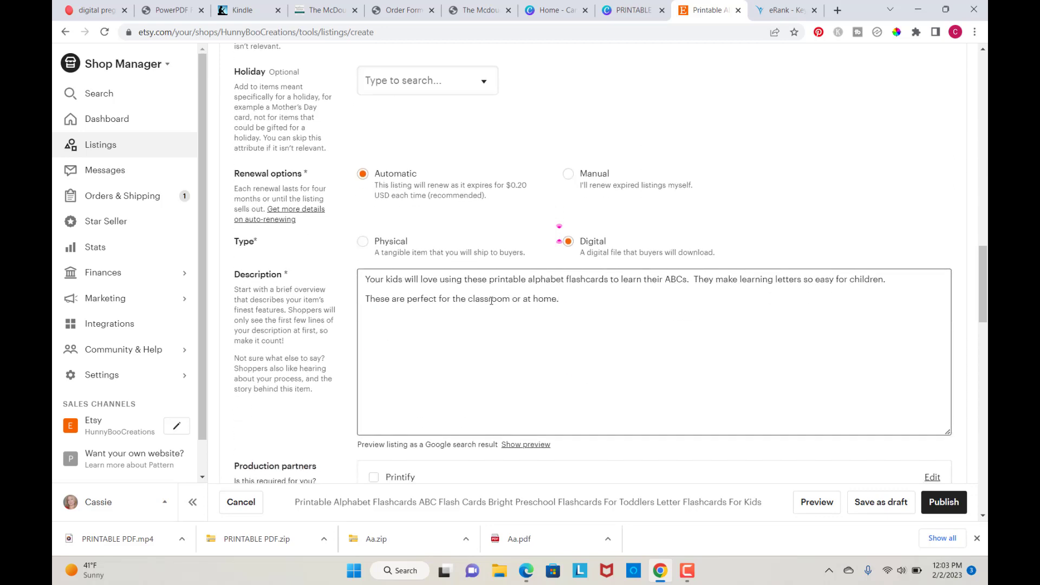
click(563, 303)
click(472, 298)
click(468, 298)
text(preschool)
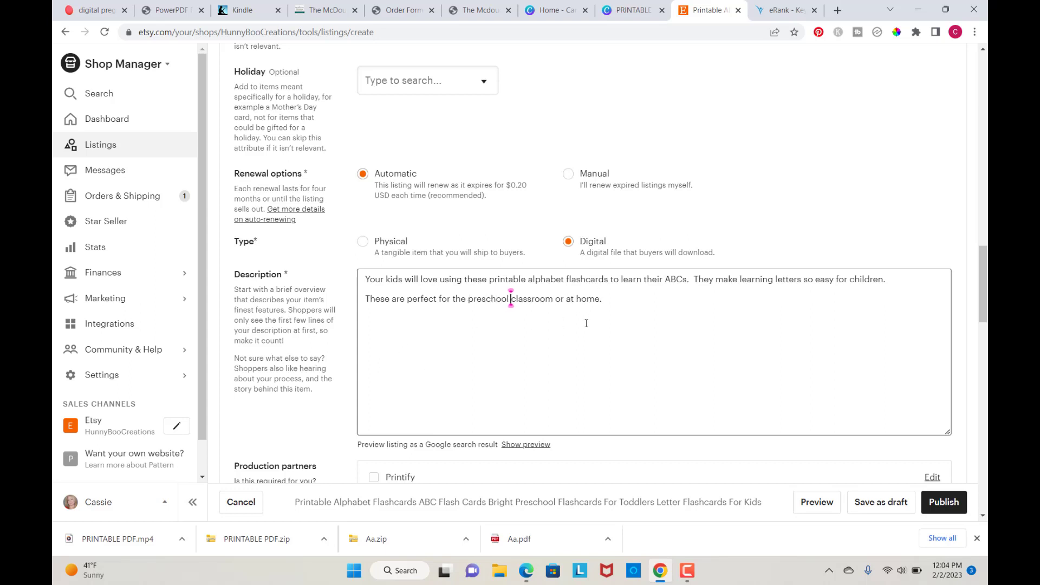
click(610, 298)
key(Return)
key(Return)
scroll(610, 298, down, 5)
scroll(610, 298, down, 3)
scroll(610, 298, down, 2)
scroll(610, 299, down, 1)
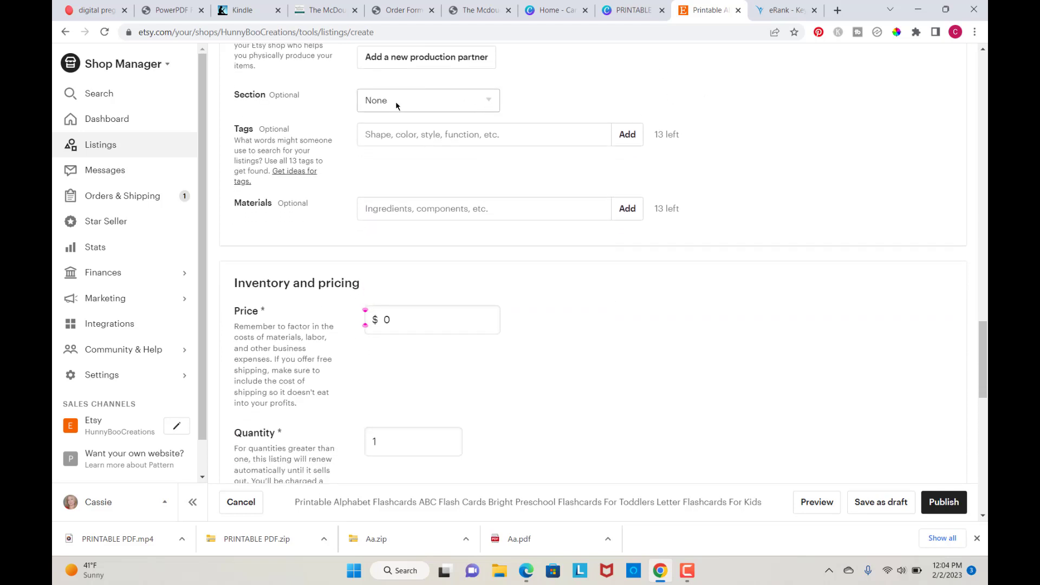
click(492, 106)
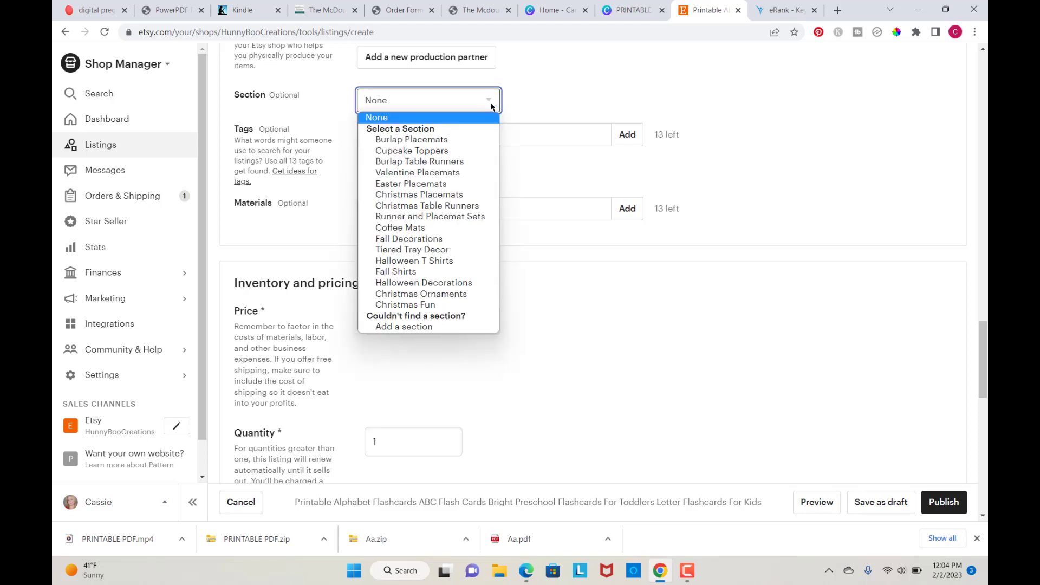
click(532, 103)
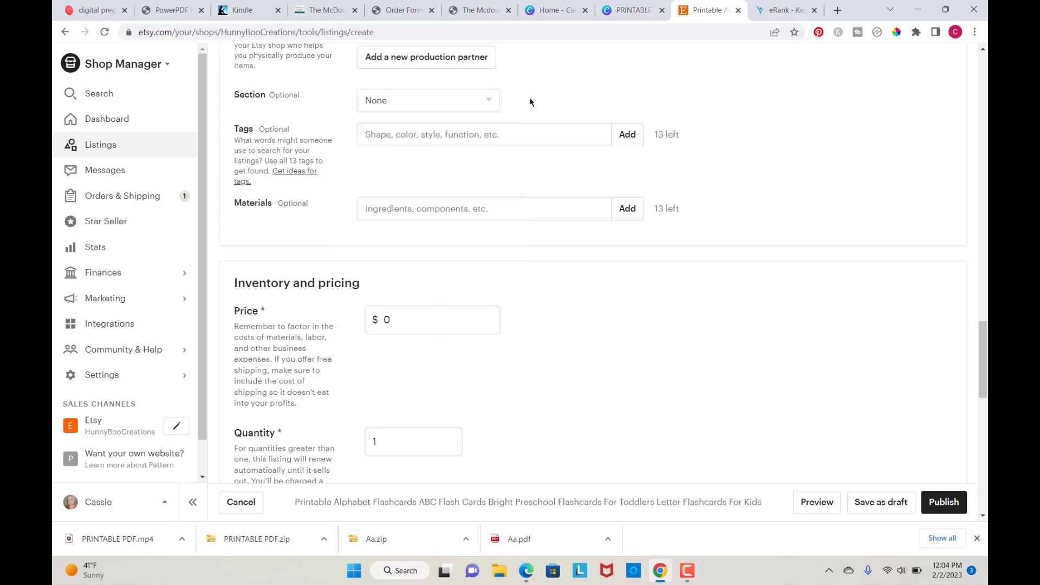
click(489, 102)
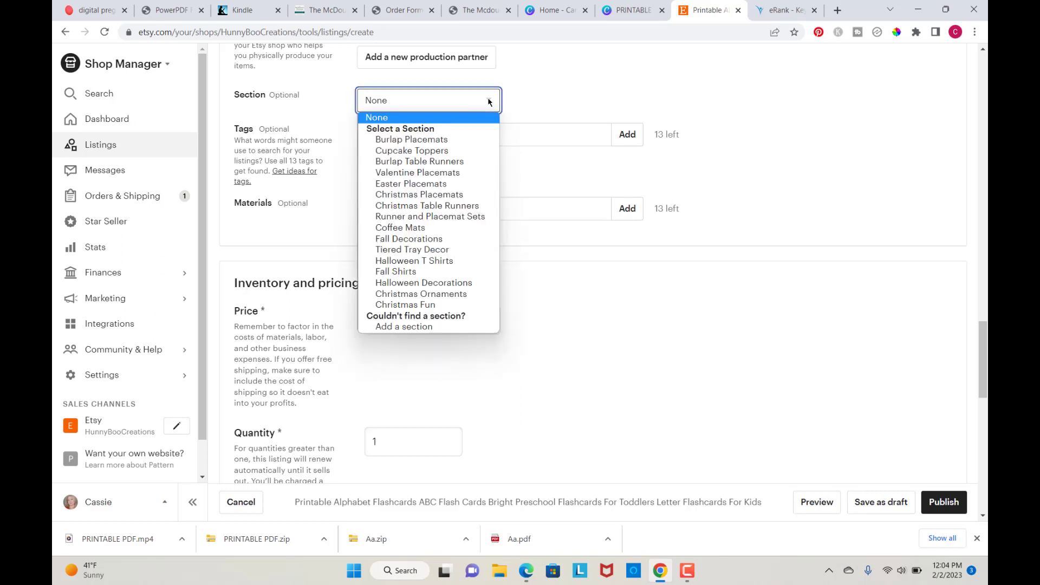
click(585, 89)
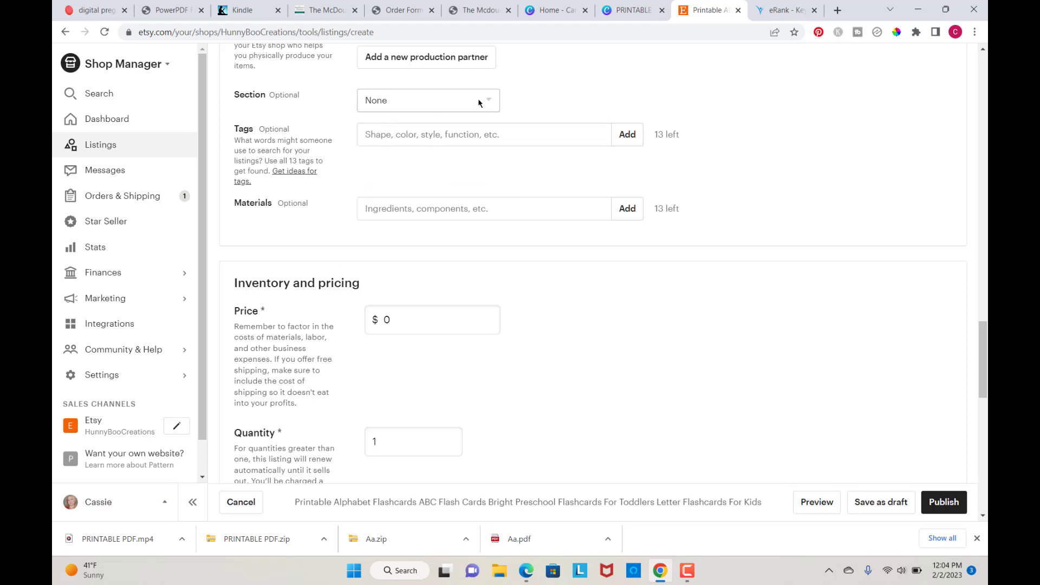
Step: Add the tag "printable alphabet" to the listing
click(394, 136)
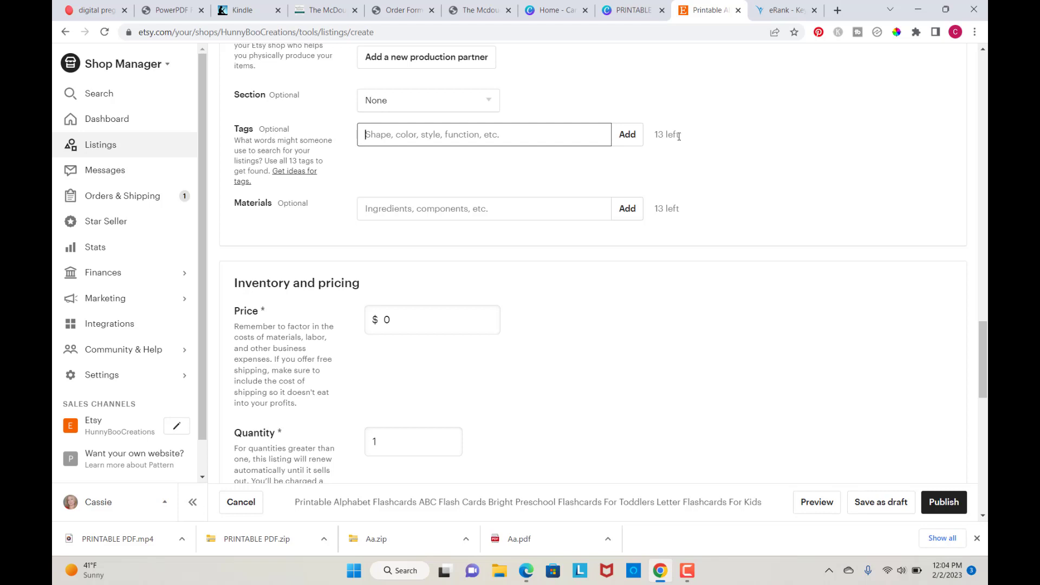
scroll(679, 136, up, 3)
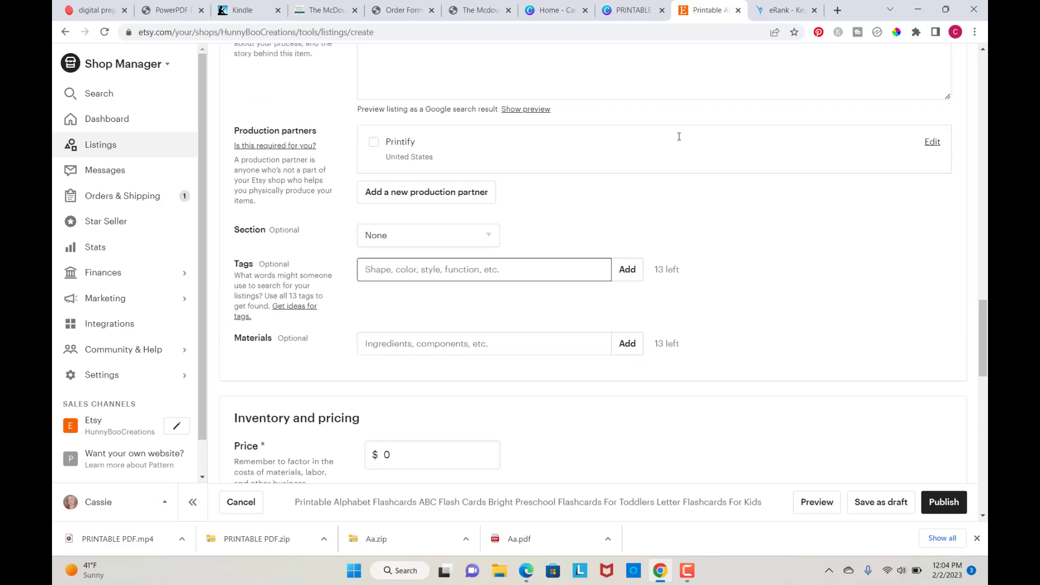
scroll(679, 136, down, 2)
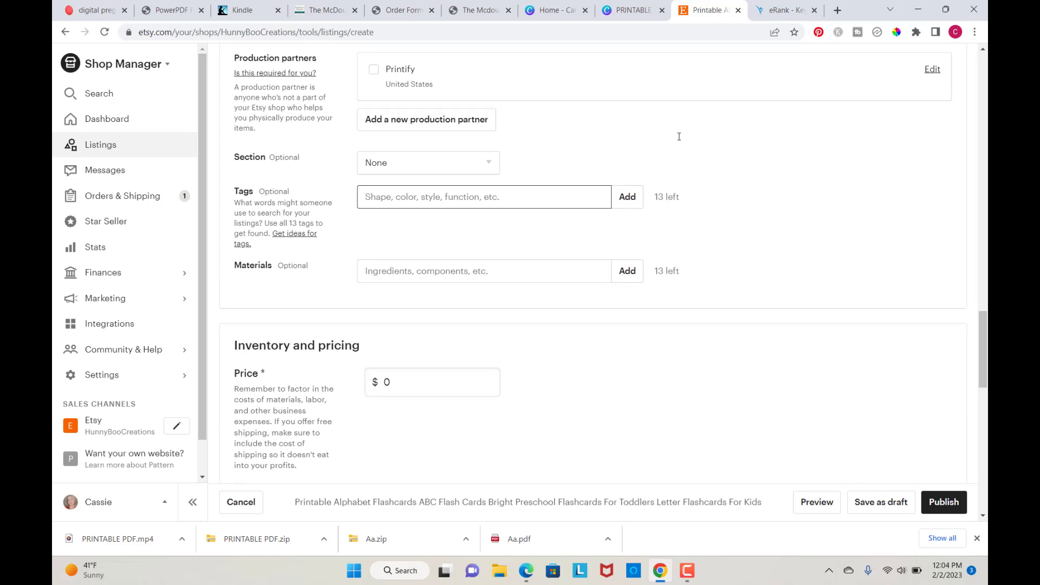
text(pri)
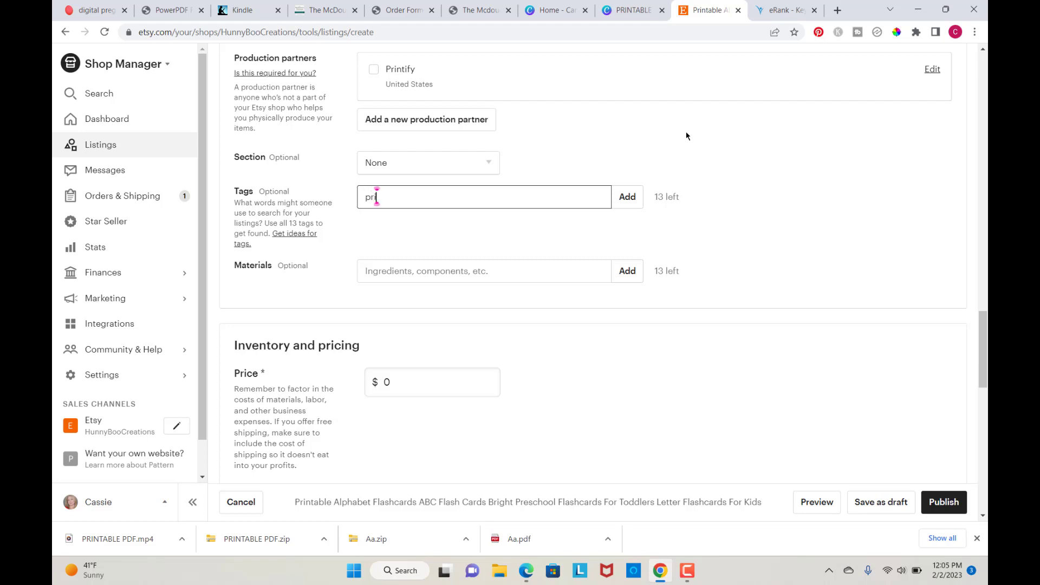
text(ntable alphabet cards)
key(BackSpace)
key(BackSpace)
key(BackSpace)
key(BackSpace)
key(BackSpace)
key(BackSpace)
key(Return)
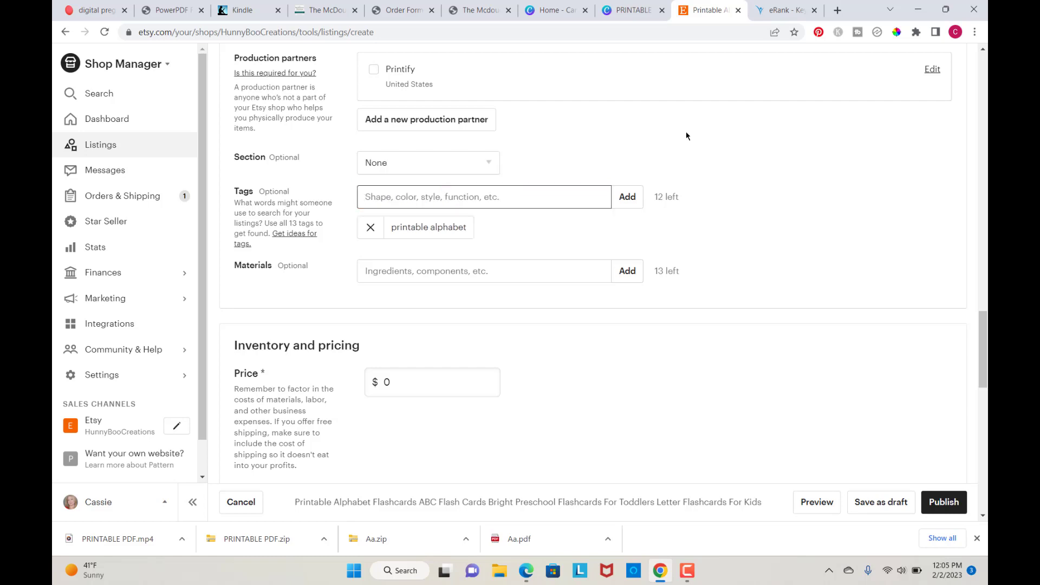
Step: Add the tags "abc flashcards" and "alphabet flashcards"
text(abc)
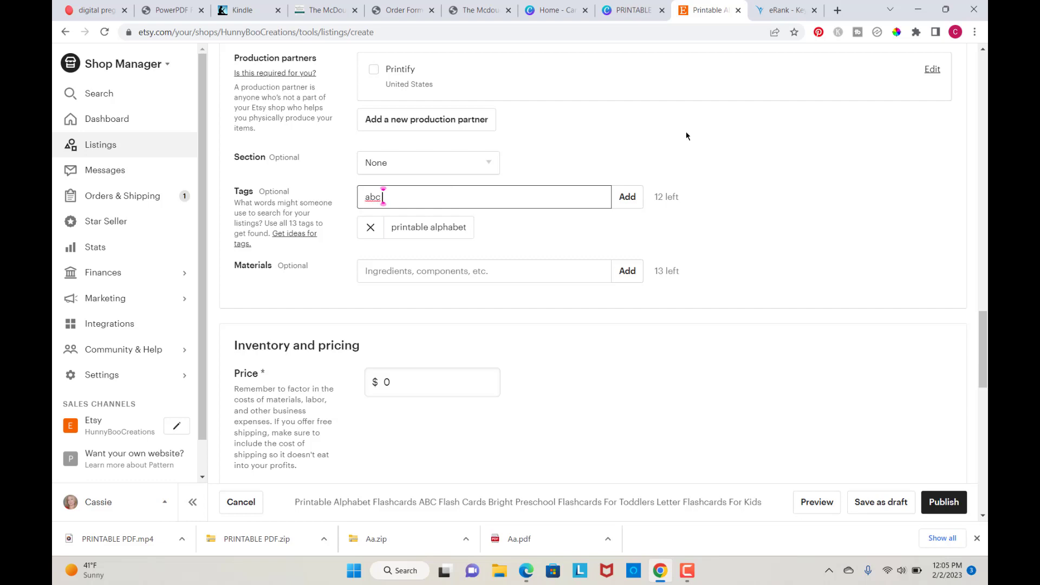
text( flashcars)
key(BackSpace)
text(ds)
key(Return)
text(alphabet flashcards)
key(Return)
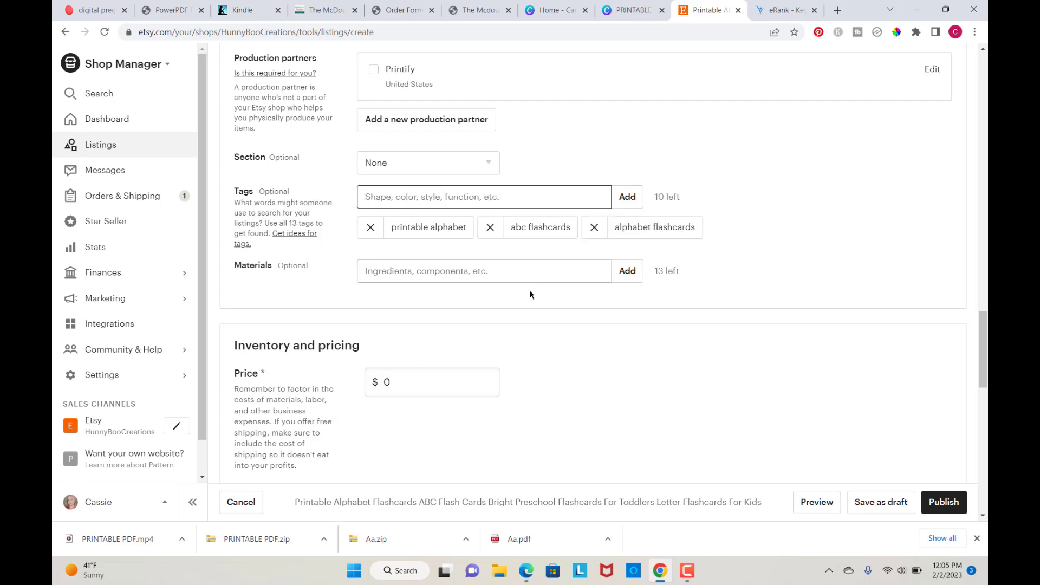
Step: Set the price to $3.00 and the quantity to 999
scroll(528, 393, down, 1)
scroll(527, 391, down, 2)
double_click(397, 248)
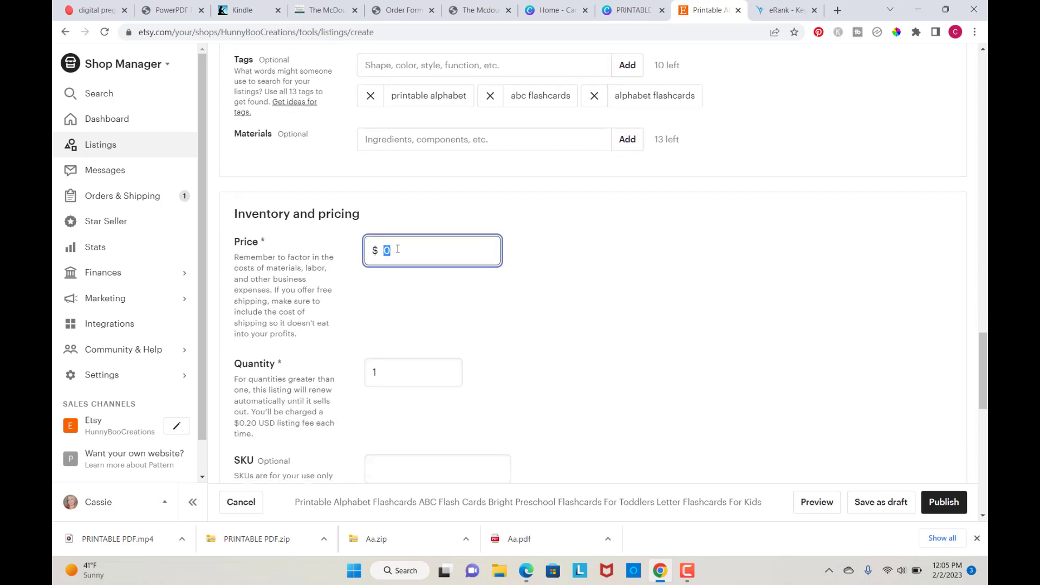
text(3.00)
click(561, 313)
double_click(396, 371)
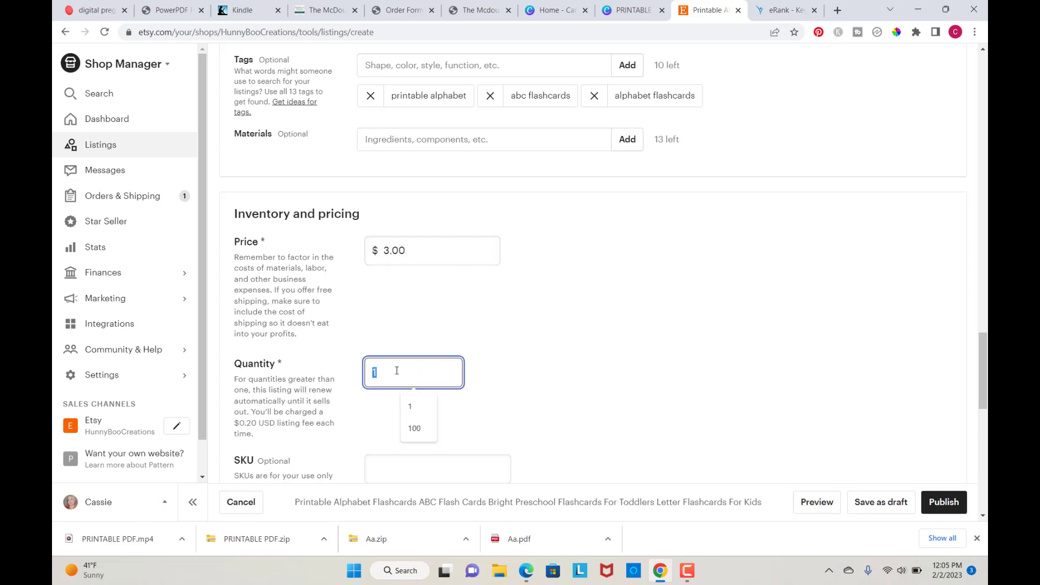
text(999)
click(542, 379)
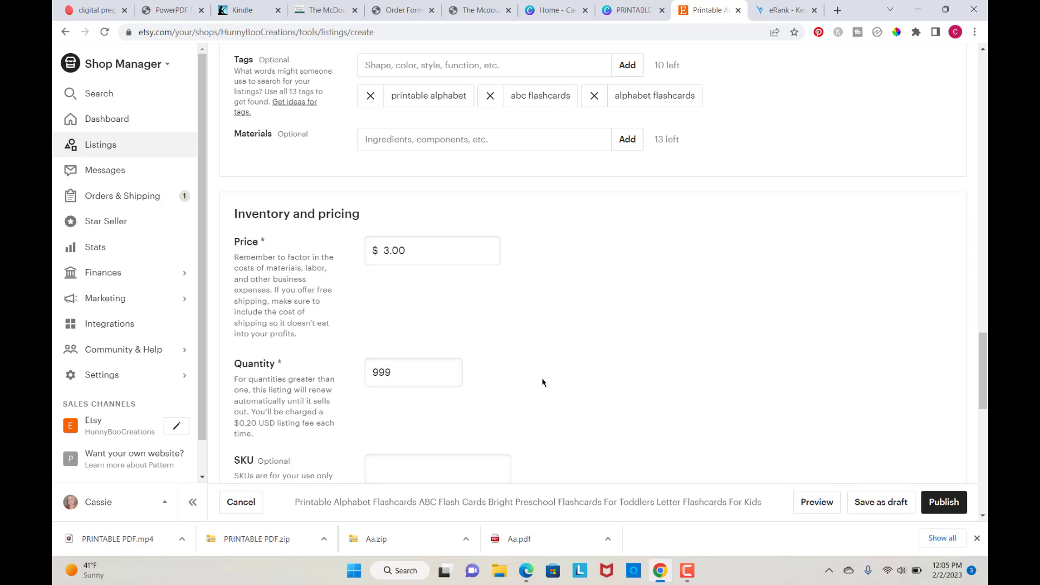
Step: Upload the Aa PDF from the Downloads folder as the listing's digital file
scroll(542, 379, down, 4)
scroll(541, 382, down, 3)
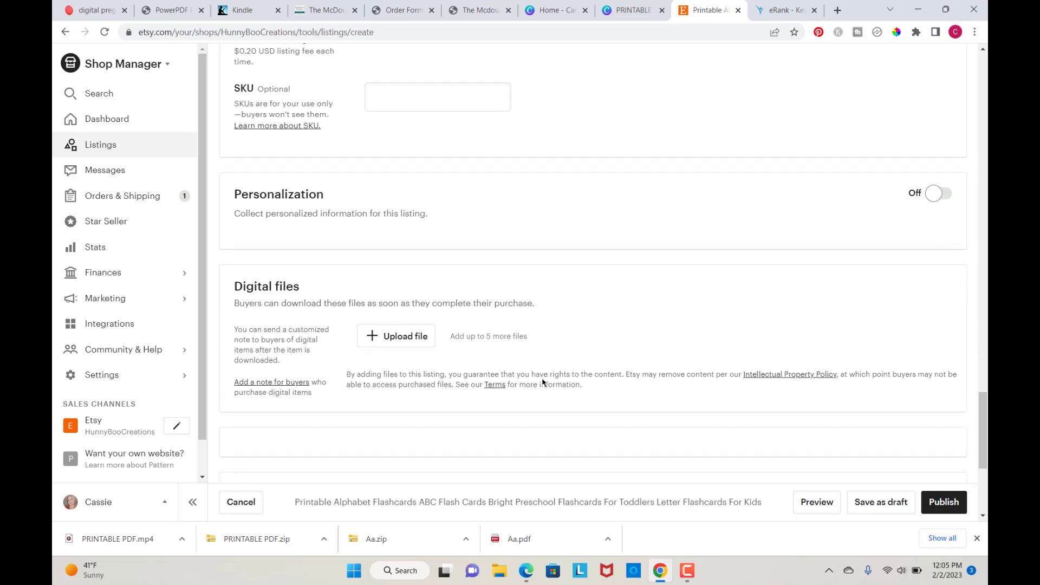
scroll(541, 382, down, 1)
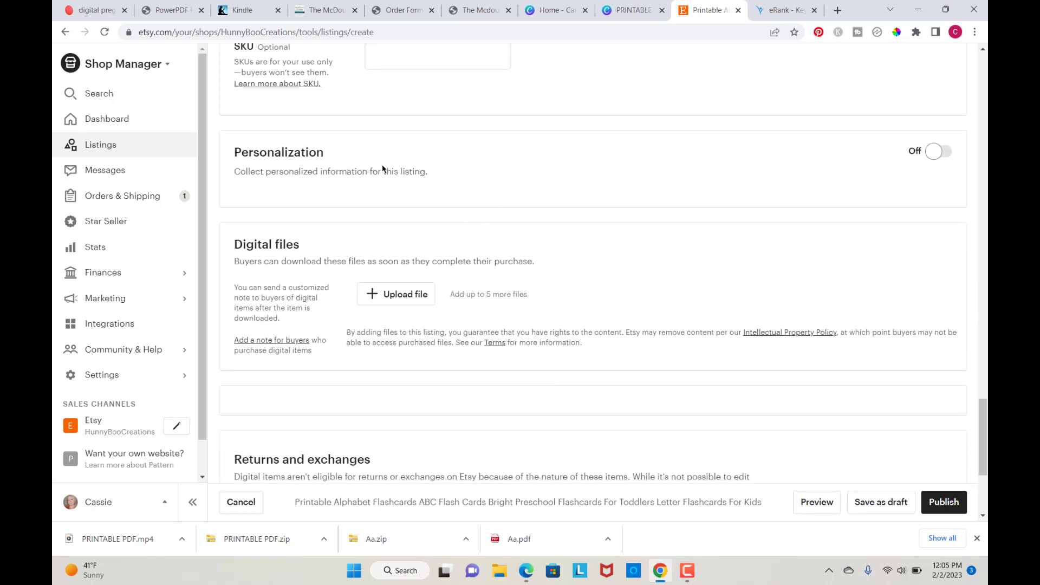
click(392, 295)
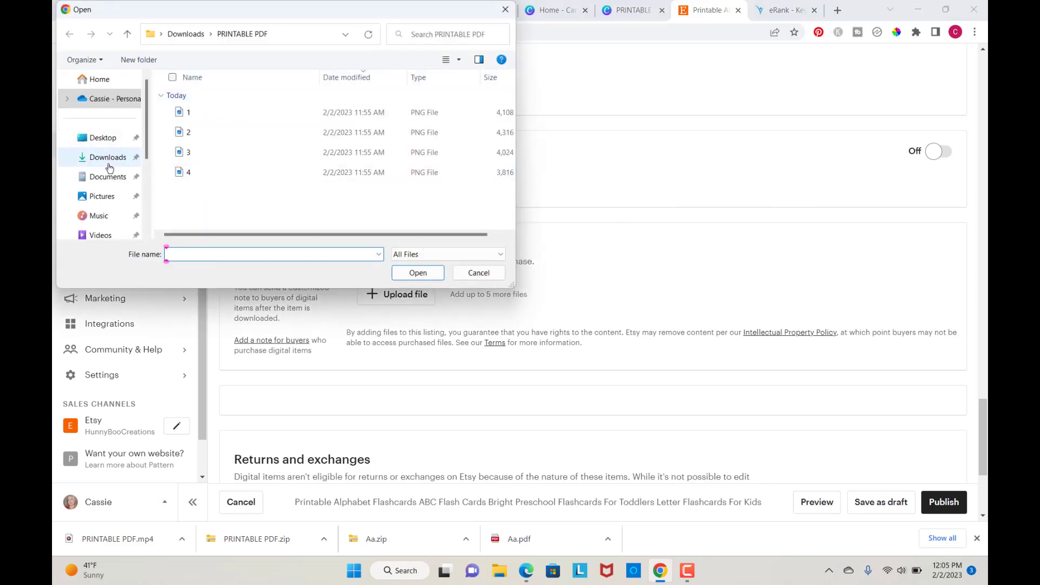
click(107, 158)
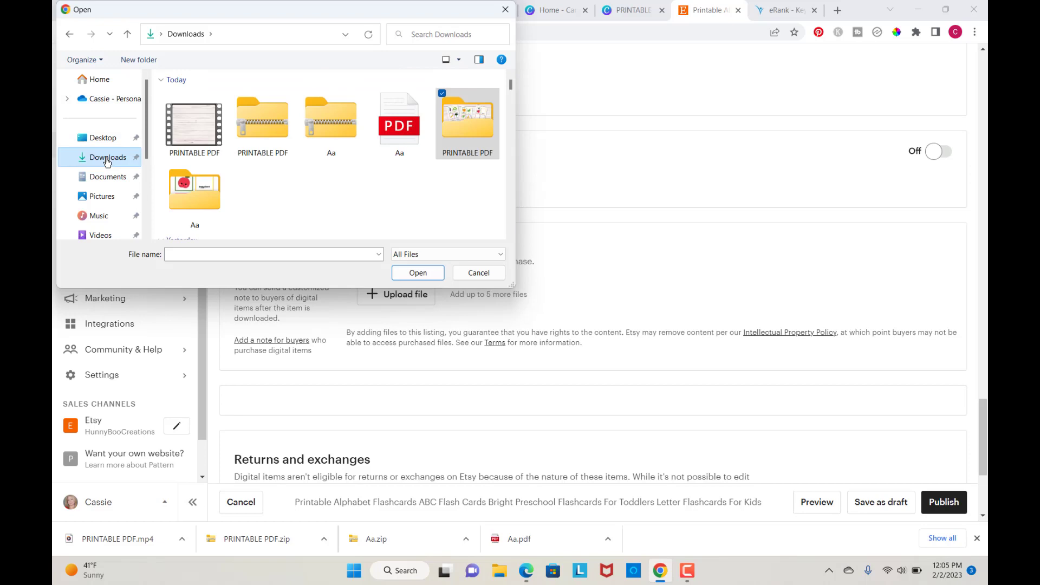
double_click(404, 127)
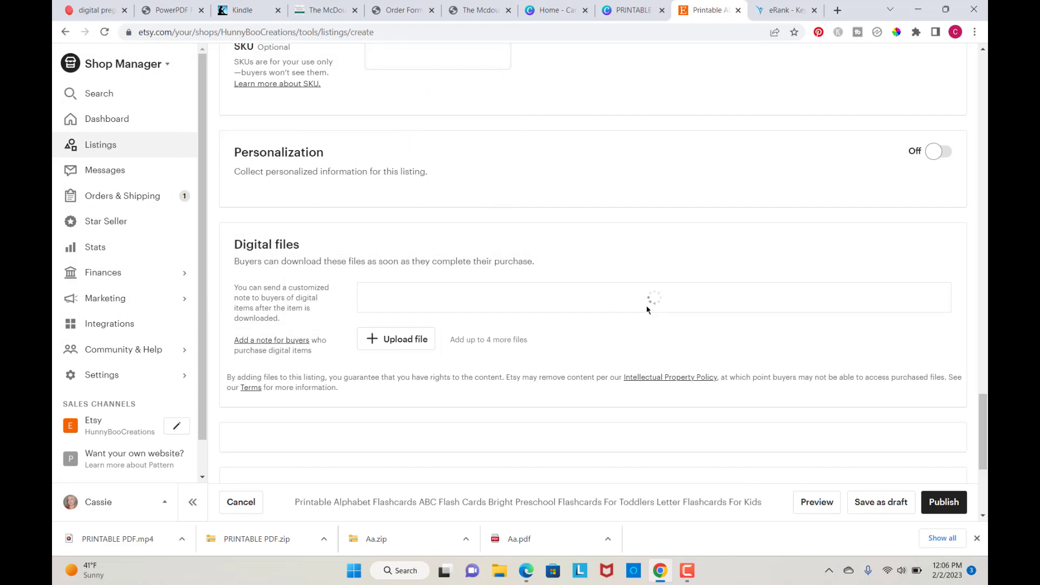
scroll(596, 347, down, 2)
scroll(596, 348, up, 12)
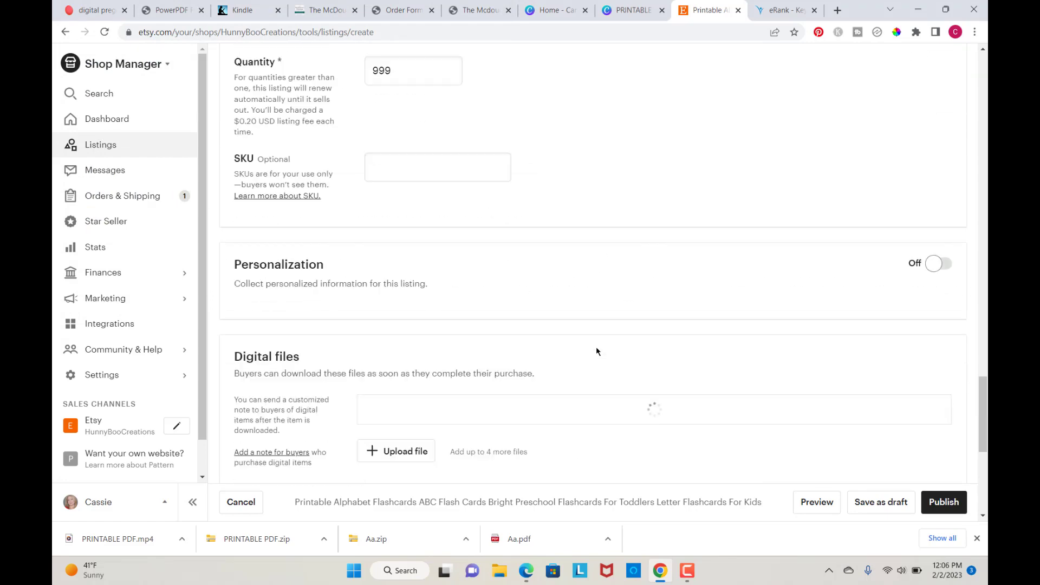
scroll(596, 351, up, 15)
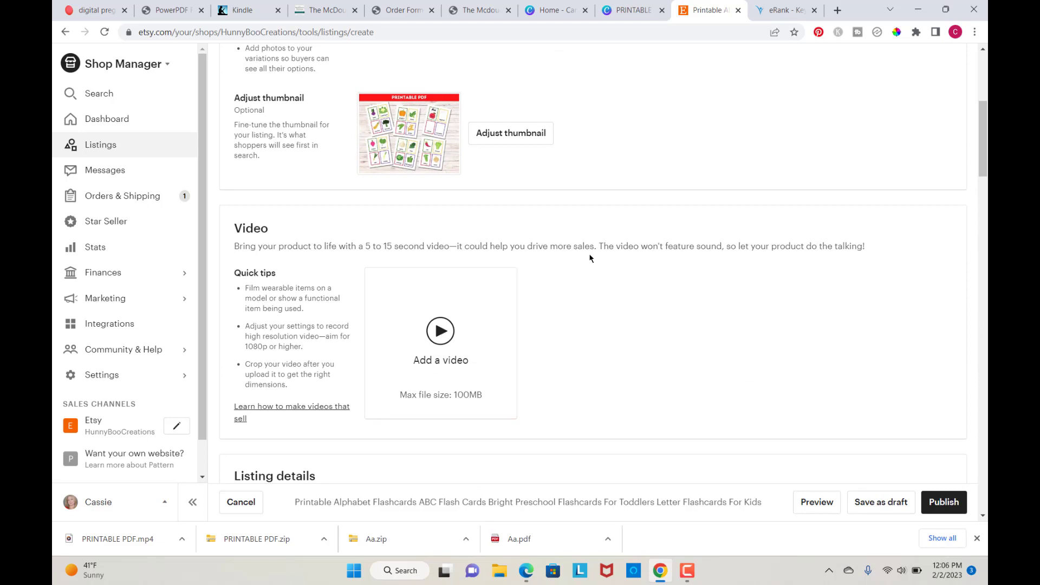
Step: Upload the PRINTABLE PDF video from the Downloads folder as the listing's video
click(440, 342)
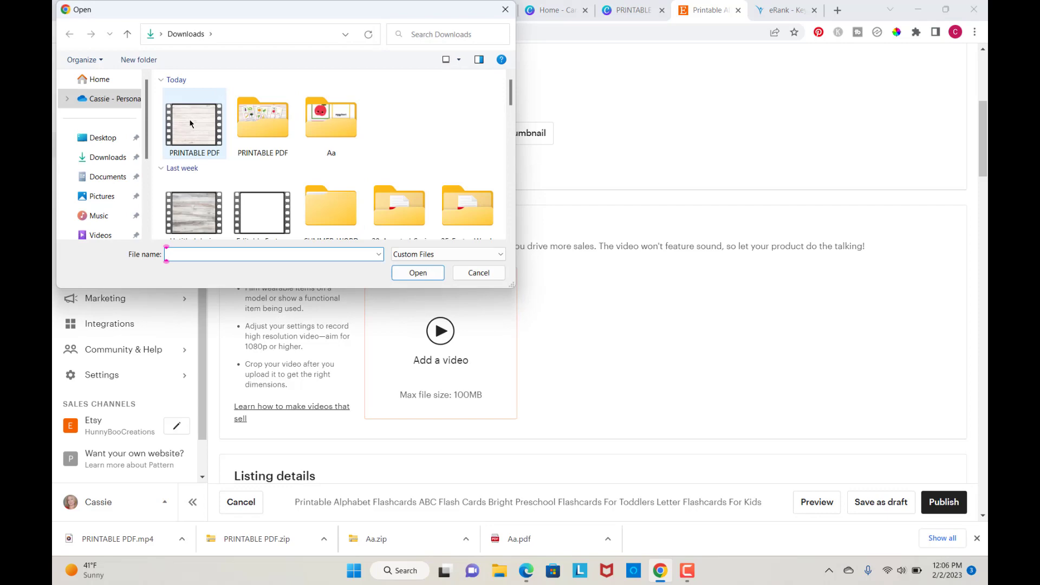
double_click(190, 123)
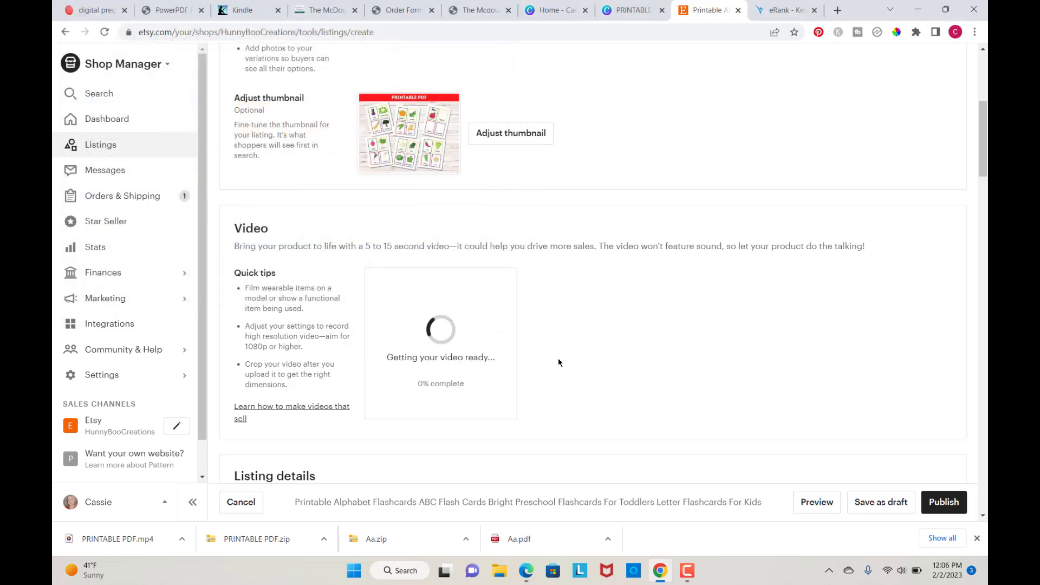
Step: Adjust the listing thumbnail by zooming and repositioning the primary photo, then save it
scroll(600, 358, up, 3)
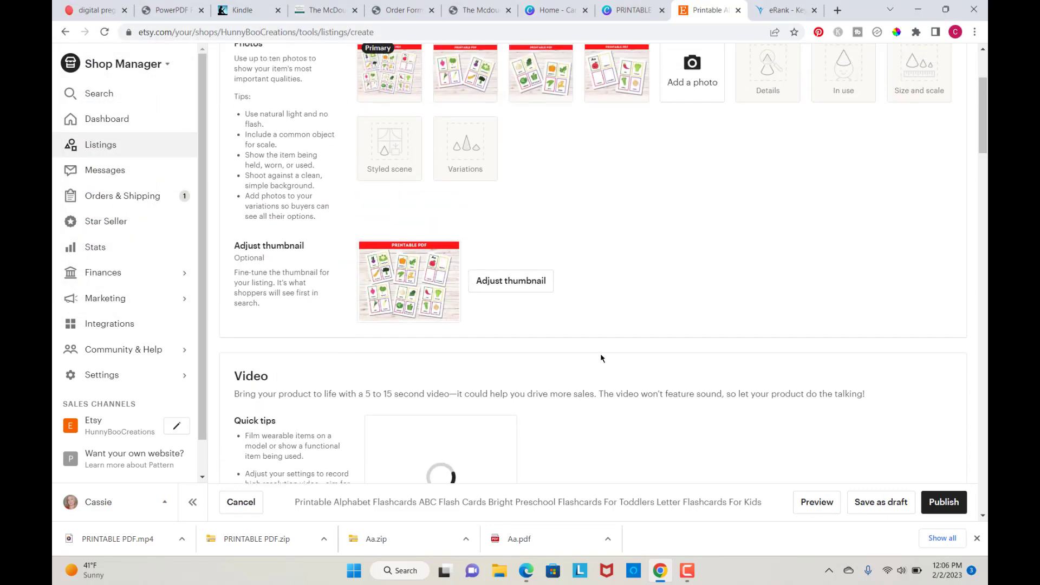
scroll(600, 355, up, 3)
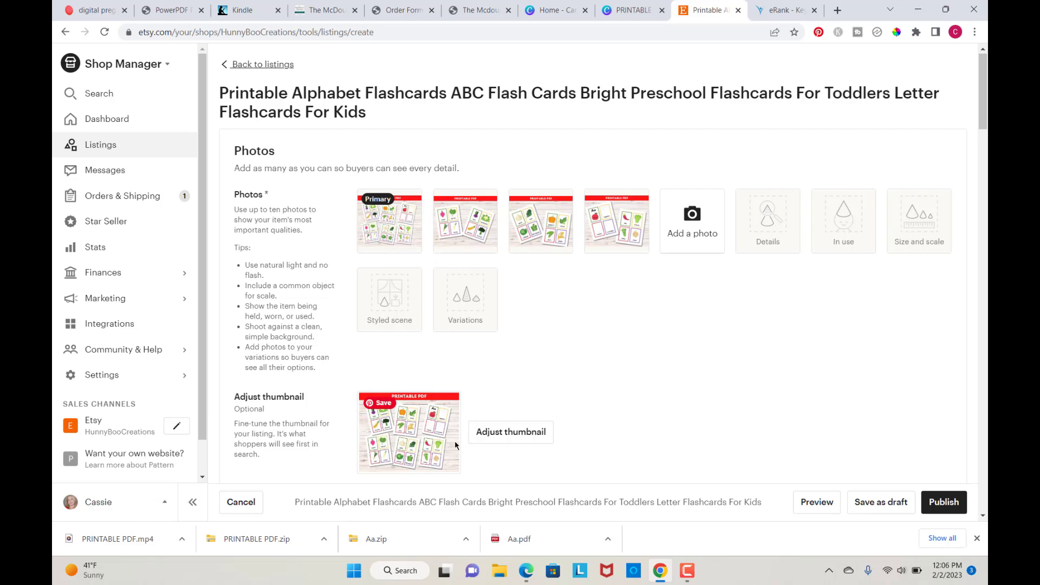
scroll(578, 434, down, 1)
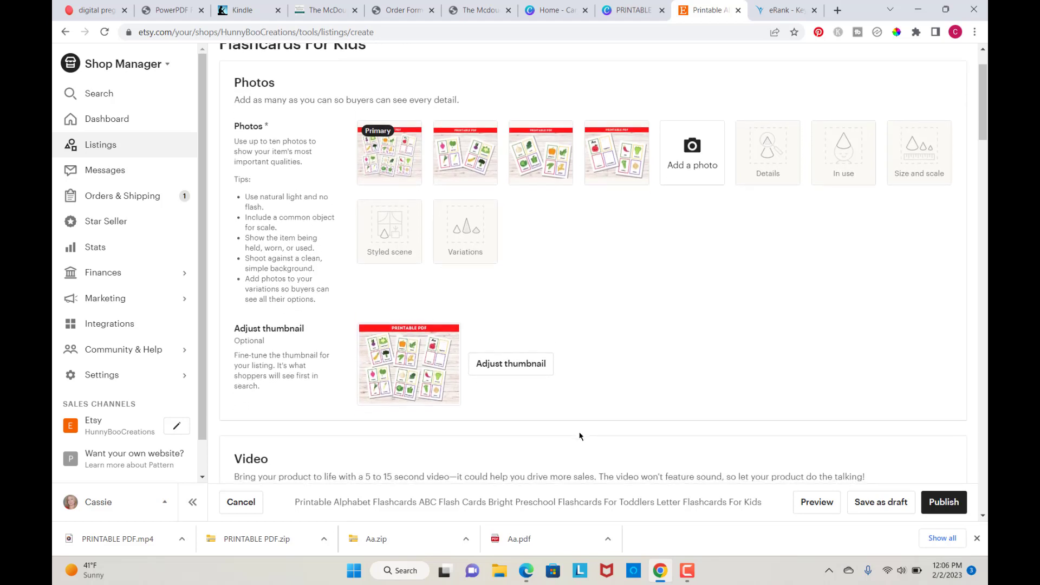
click(514, 366)
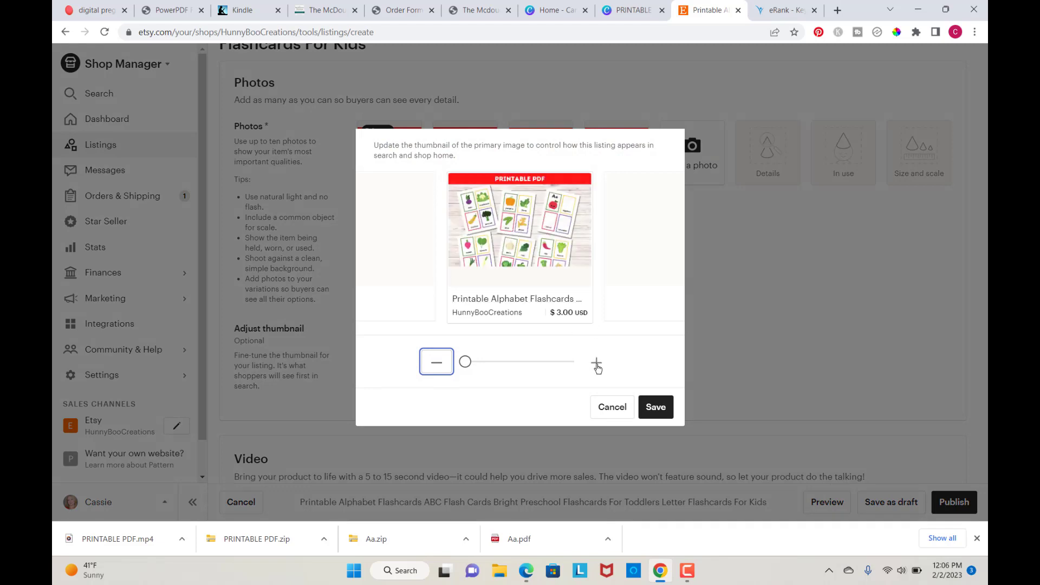
click(596, 362)
click(596, 362)
click(597, 361)
click(597, 362)
click(598, 369)
drag(537, 219, 531, 219)
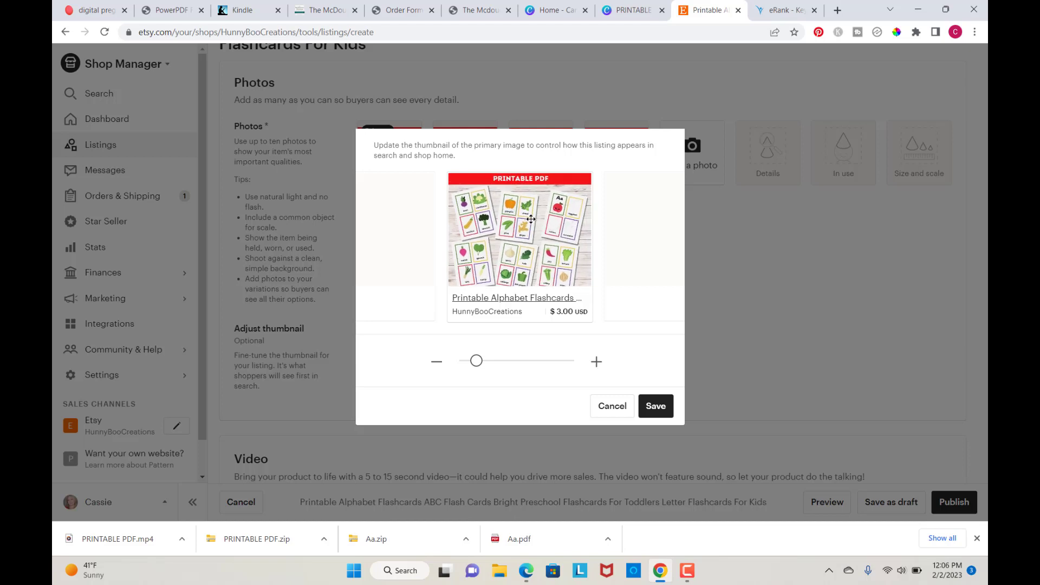
click(440, 360)
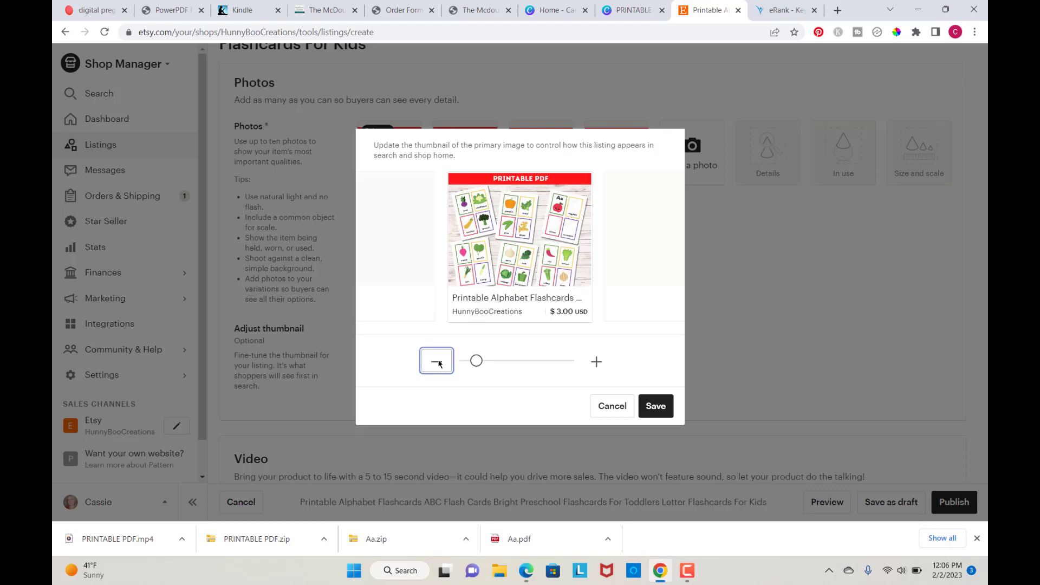
drag(522, 242, 525, 241)
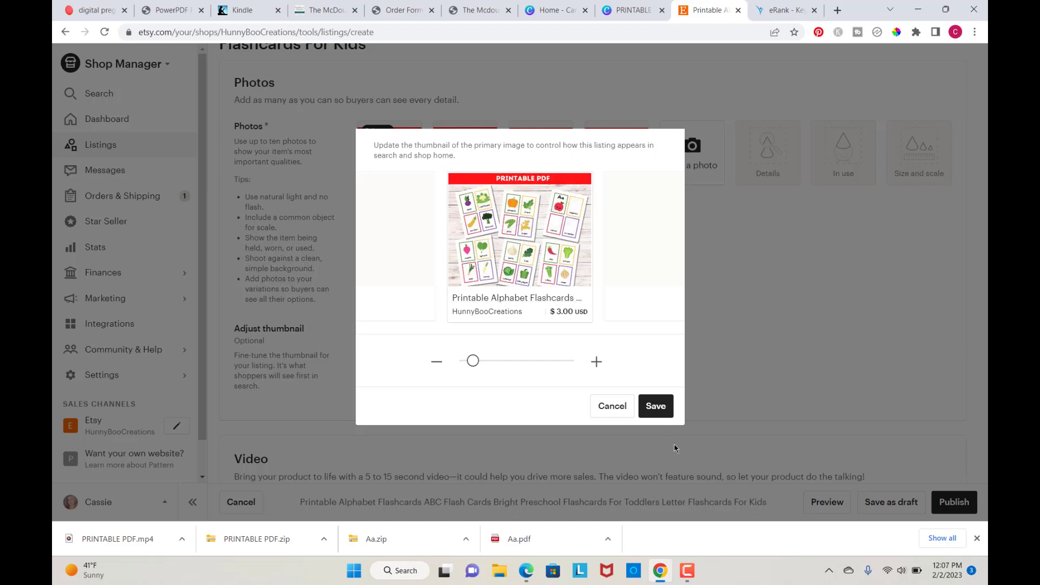
click(655, 406)
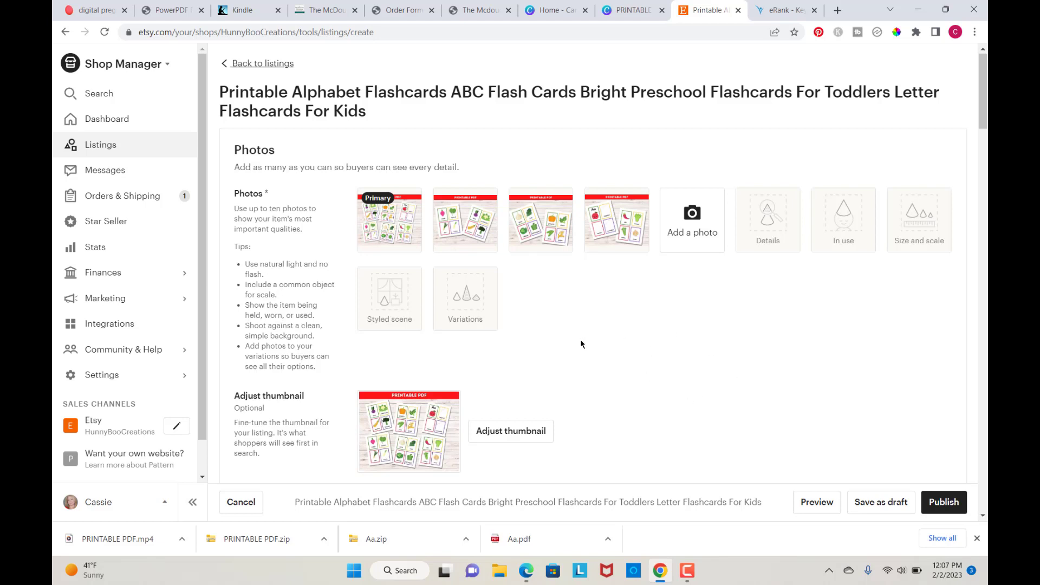
mouse_move(460, 205)
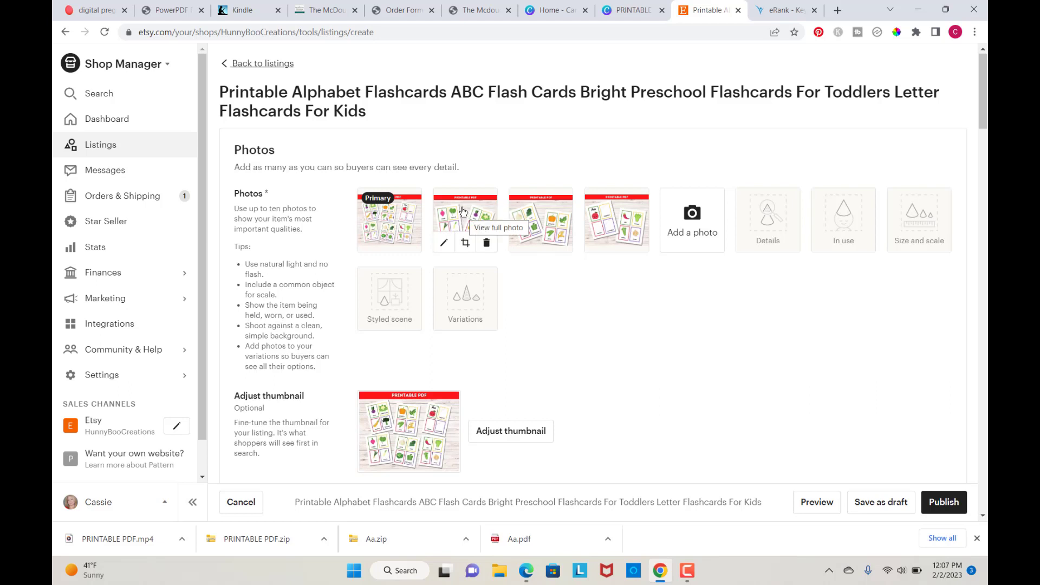
drag(463, 211, 396, 213)
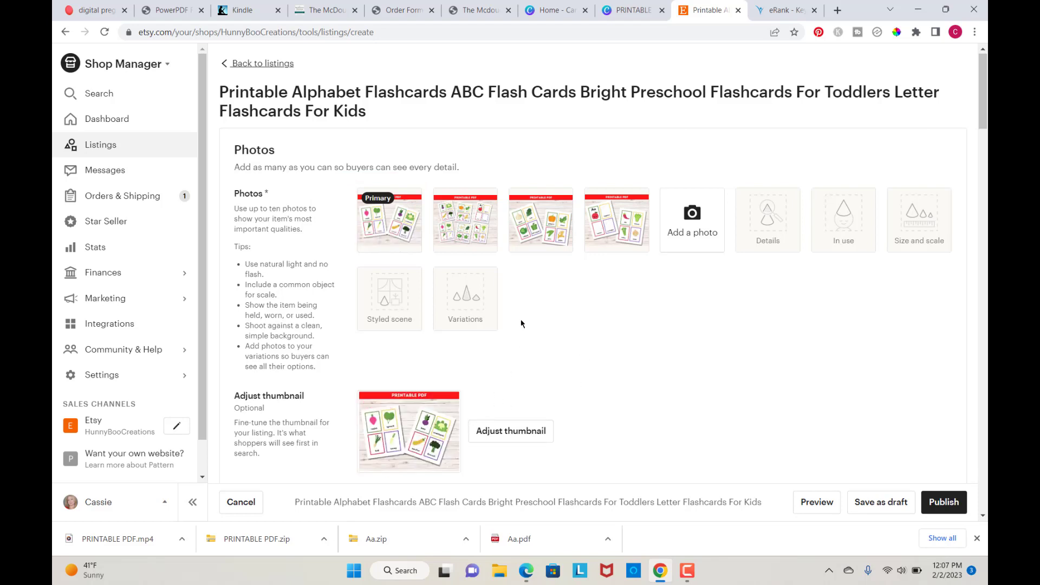
drag(471, 217, 379, 216)
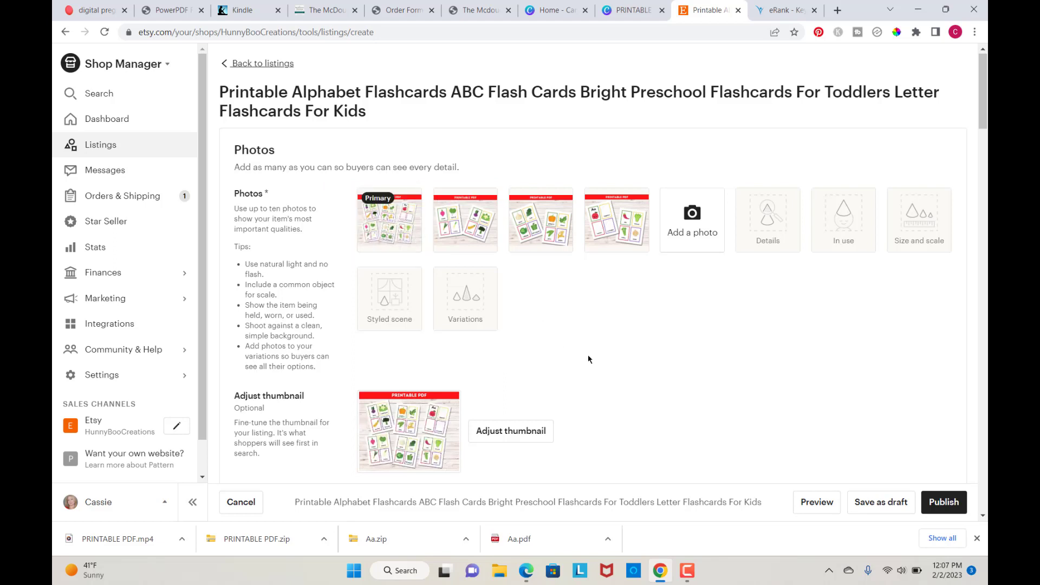
Step: Review the listing's digital files and returns and exchanges sections
scroll(588, 359, down, 1)
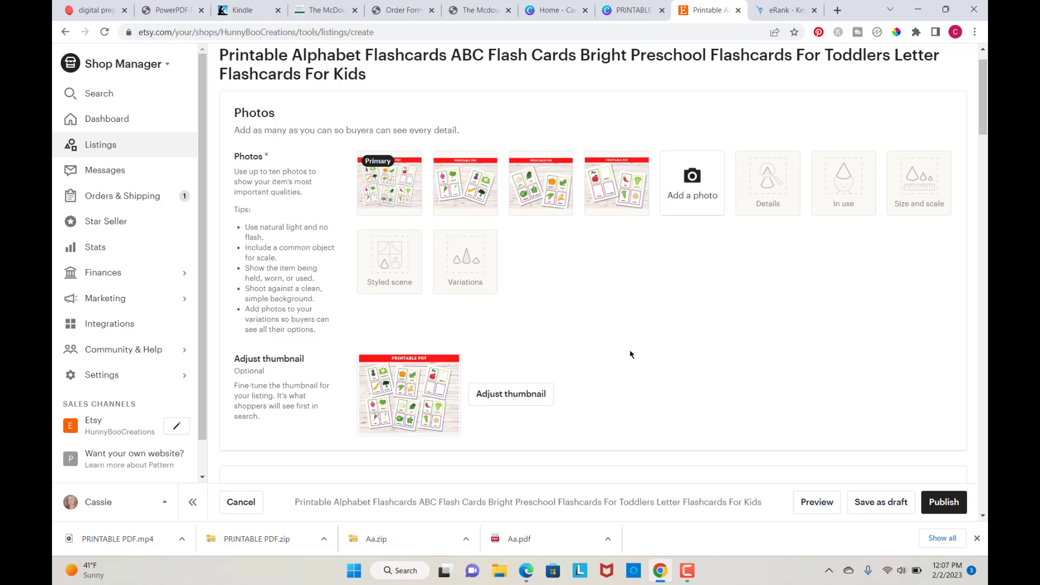
scroll(630, 351, down, 2)
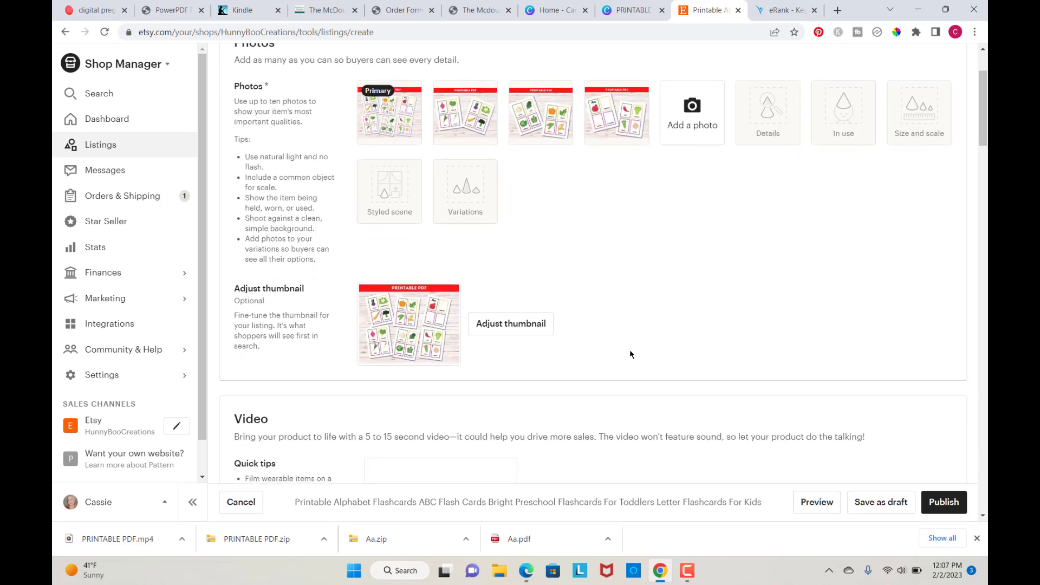
scroll(630, 354, down, 3)
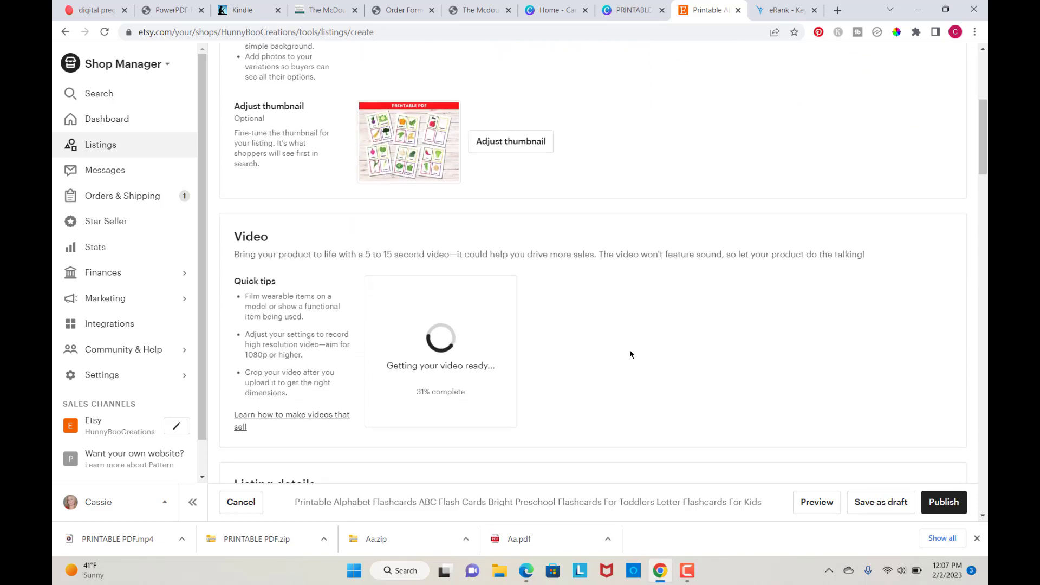
scroll(630, 354, down, 15)
scroll(629, 354, down, 20)
scroll(630, 354, down, 1)
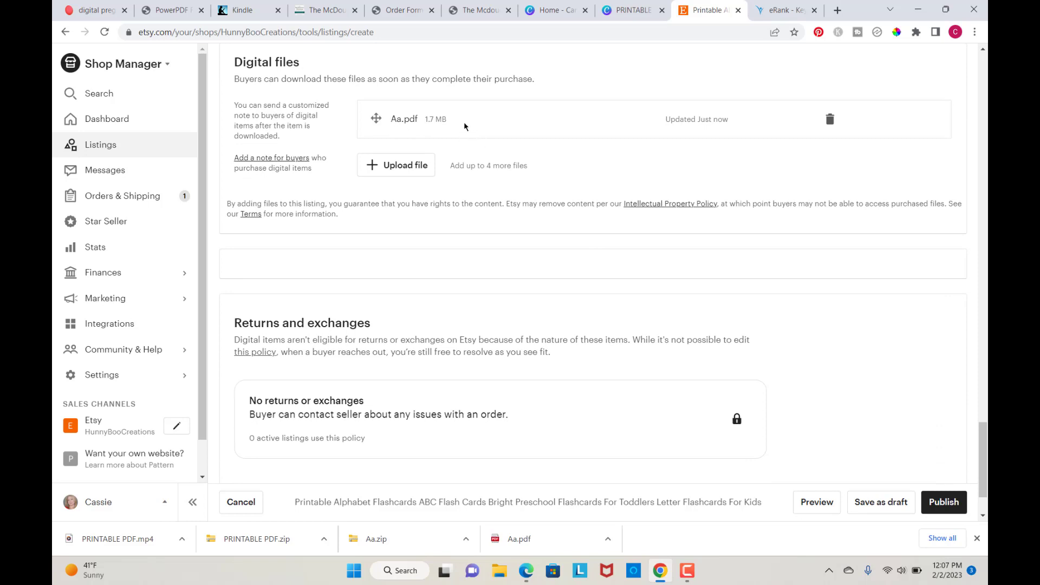
scroll(565, 286, down, 2)
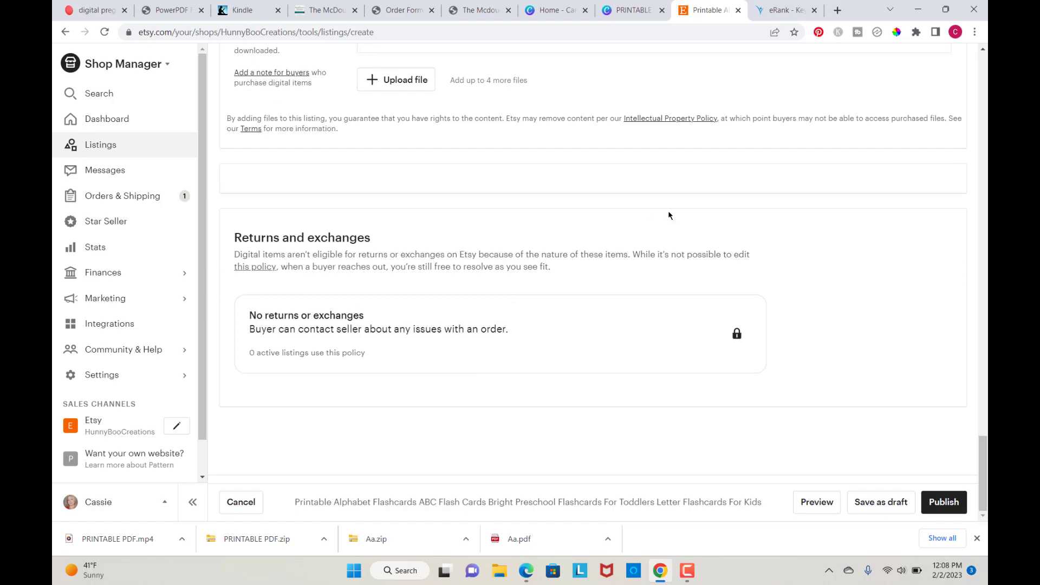
scroll(803, 279, up, 7)
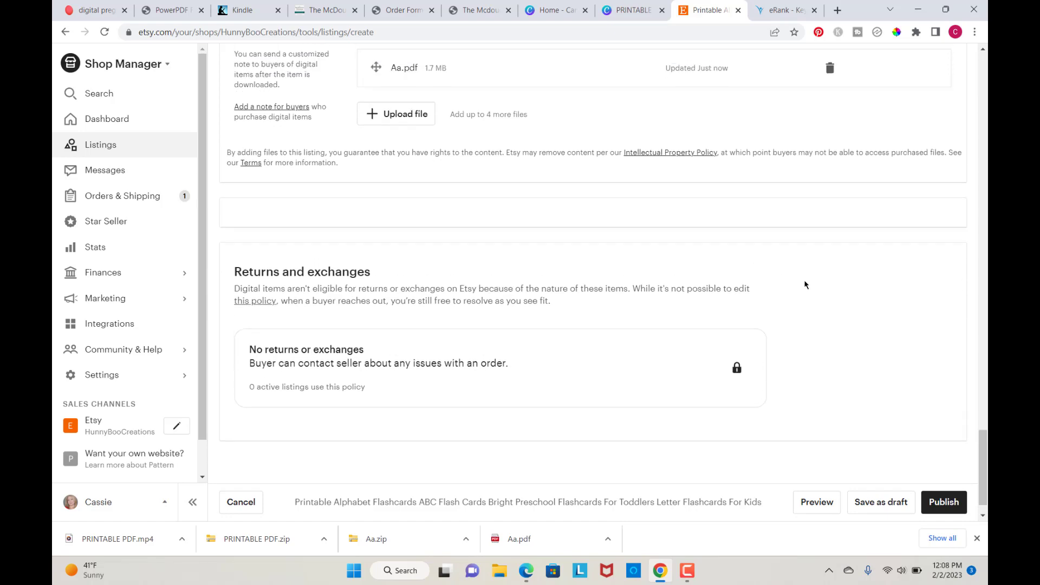
scroll(805, 281, up, 1)
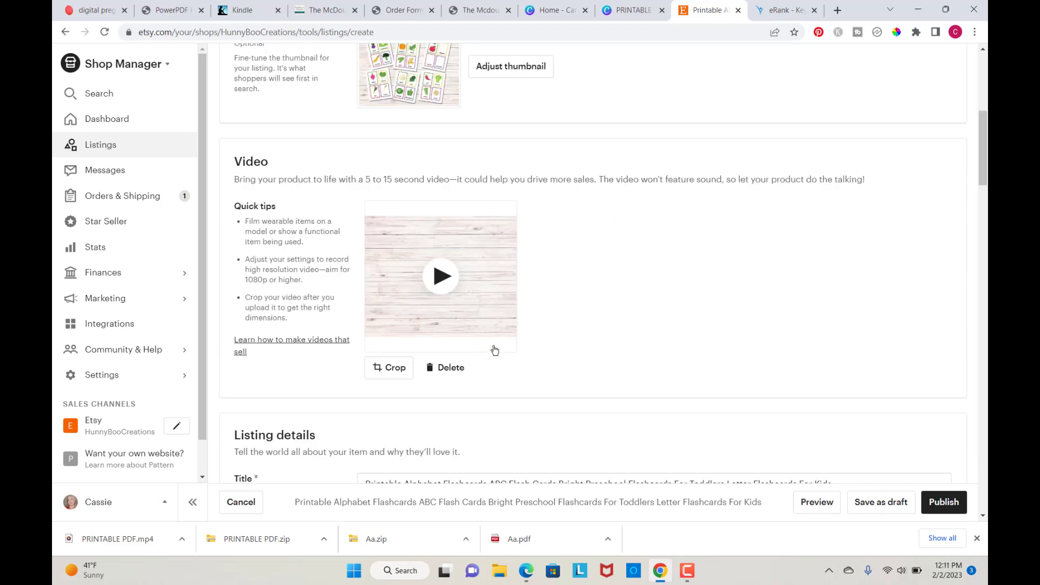
Step: Play the uploaded video preview in the listing's Video section
click(441, 277)
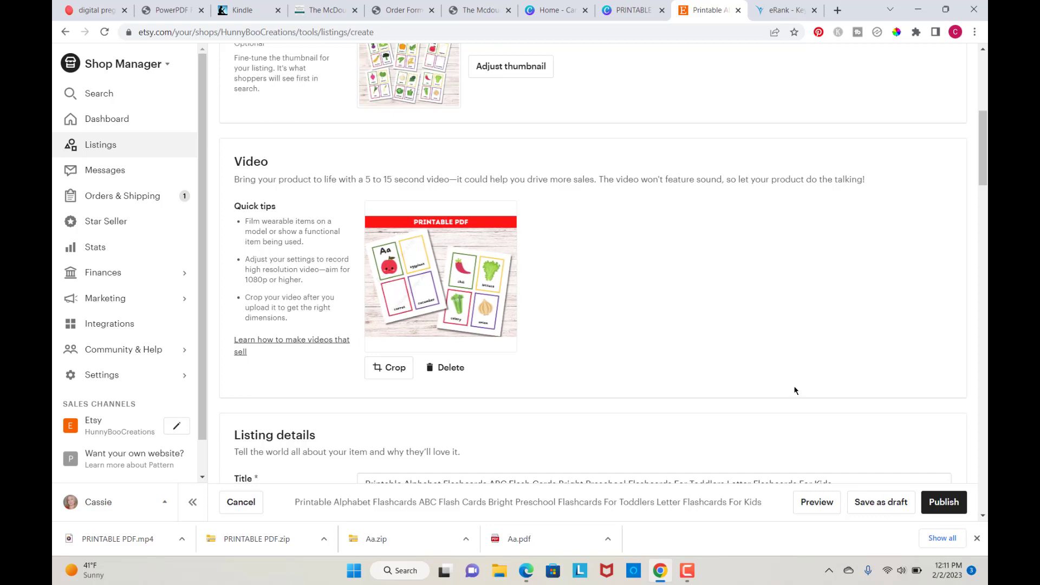
scroll(795, 390, down, 3)
scroll(794, 388, up, 6)
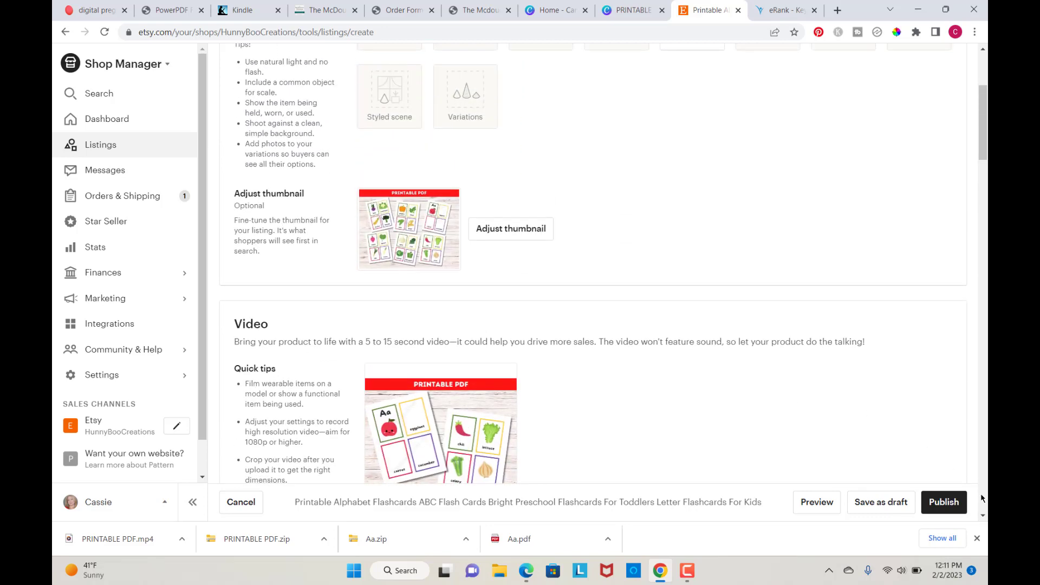